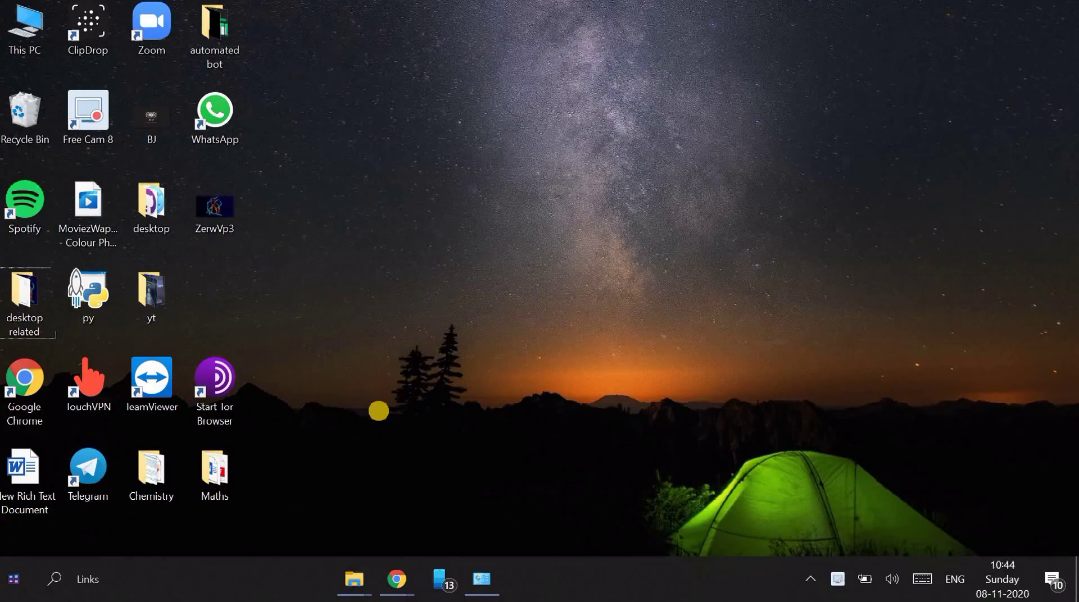
Open a blank Notepad window and write a short one-line greeting with the author's first name.
type("\\")
key("BackSpace")
type("not")
key("Down")
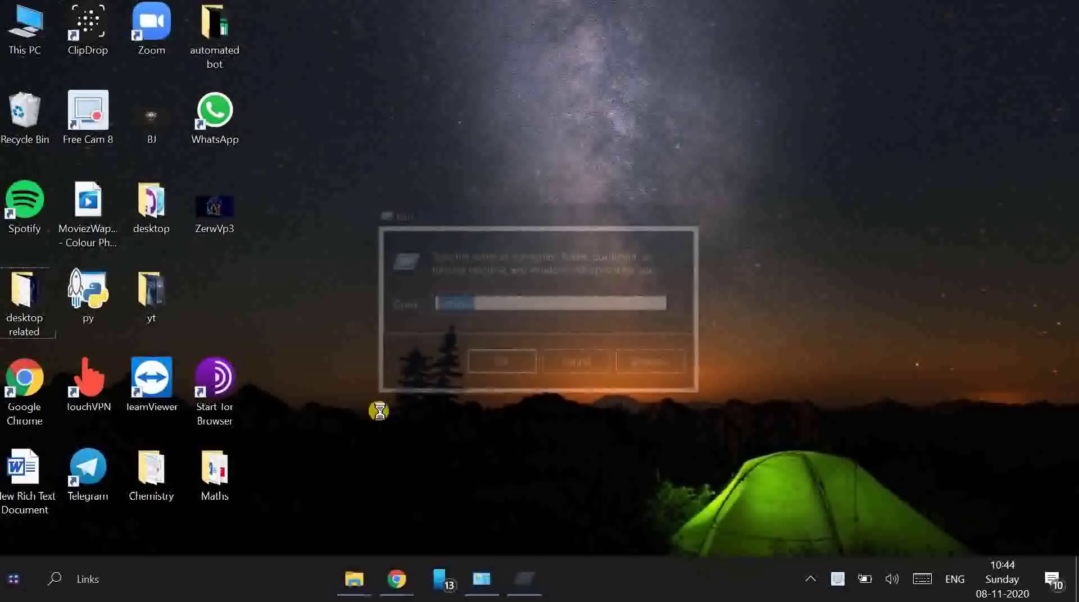
key("Return")
type("hi all , this is jay")
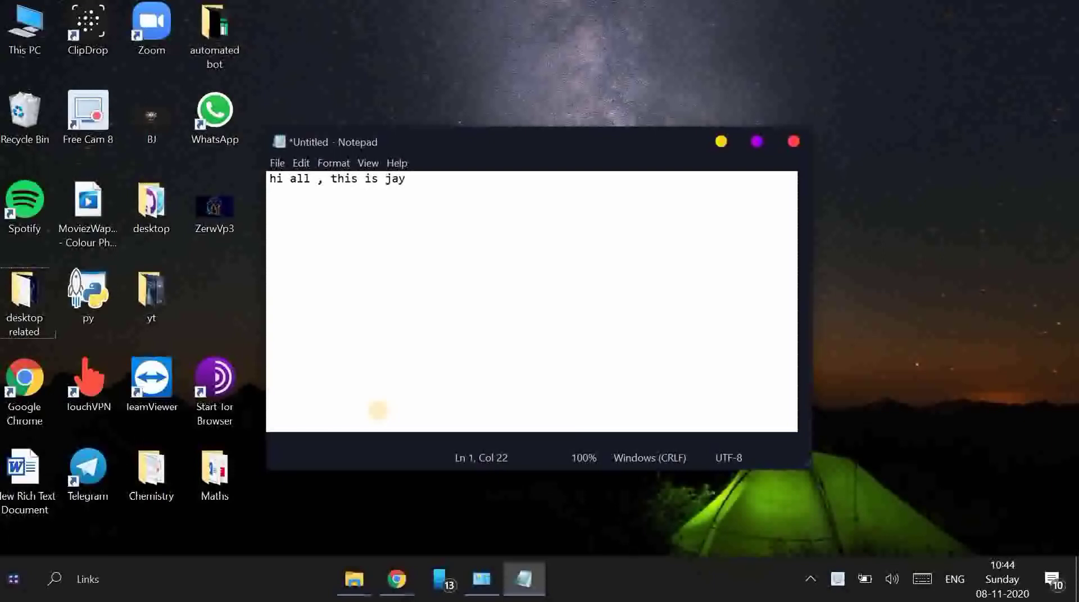
Replace the greeting with a line about making the desktop look aesthetic, then clear it and minimise Notepad.
key("ctrl+a")
key("BackSpace")
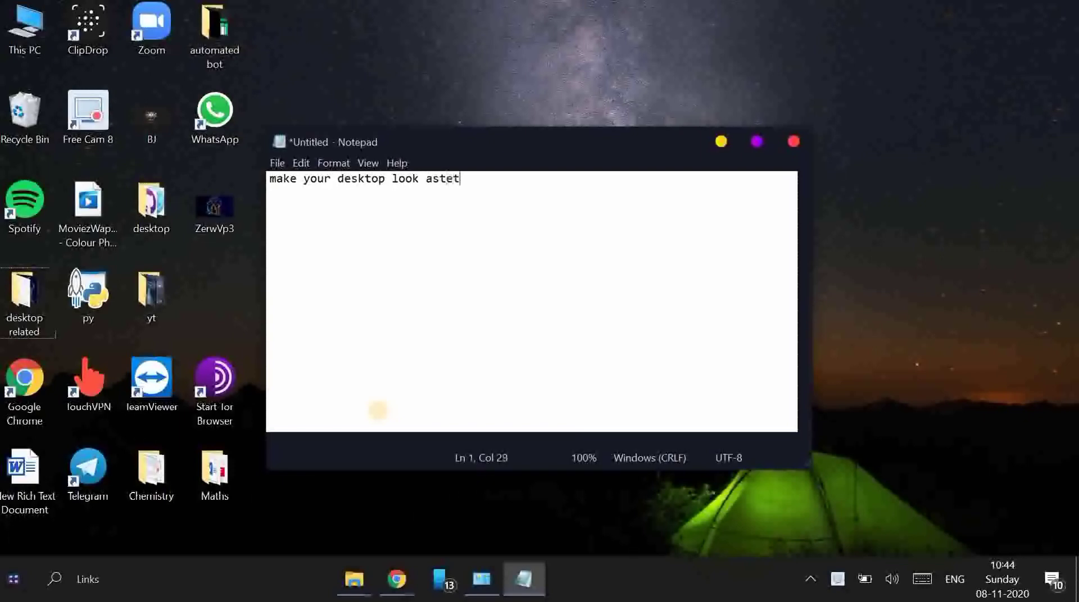
key("ctrl+a")
key("BackSpace")
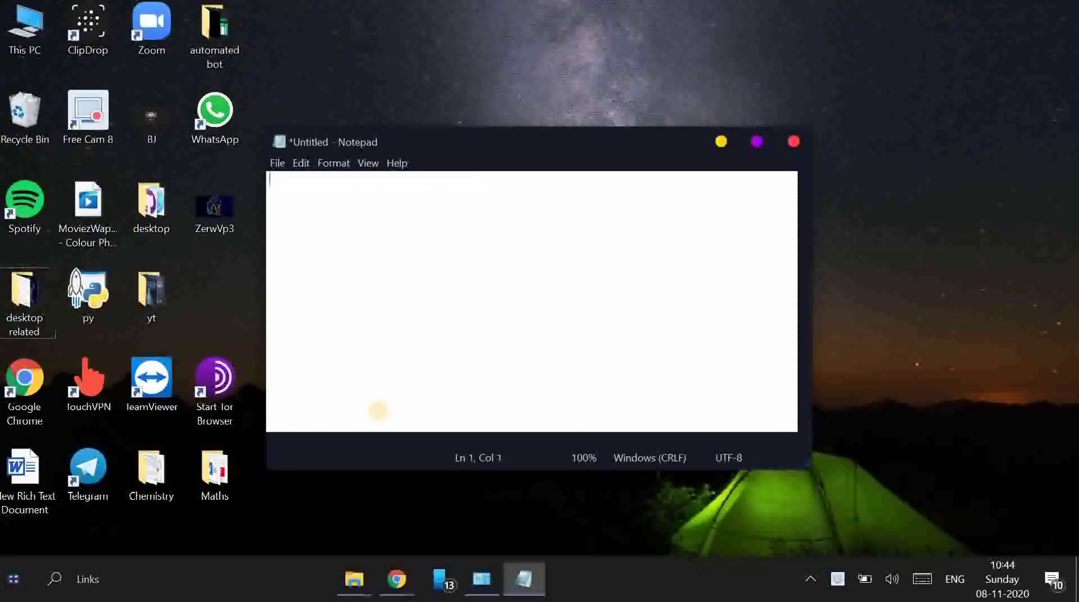
left_click(722, 144)
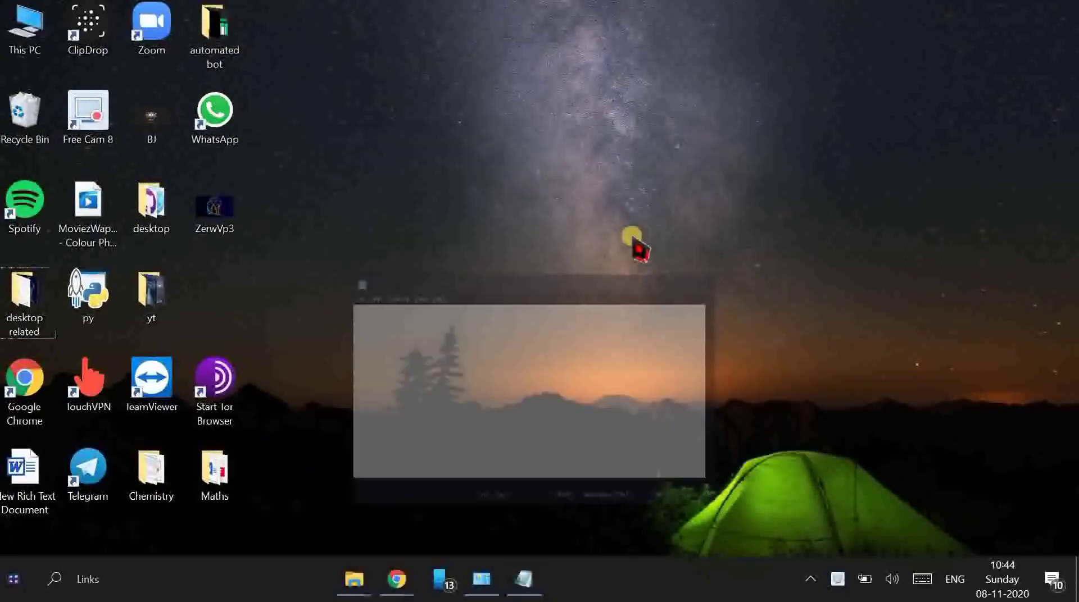
Open the taskbar settings, unlock the taskbar and turn on automatic hiding in desktop mode.
right_click(623, 577)
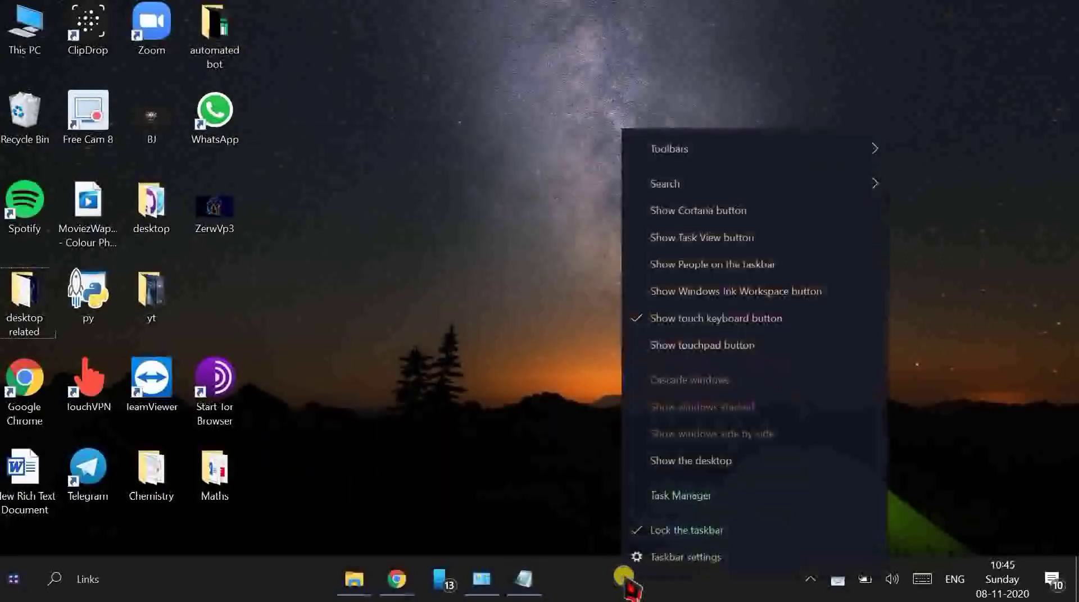
left_click(649, 556)
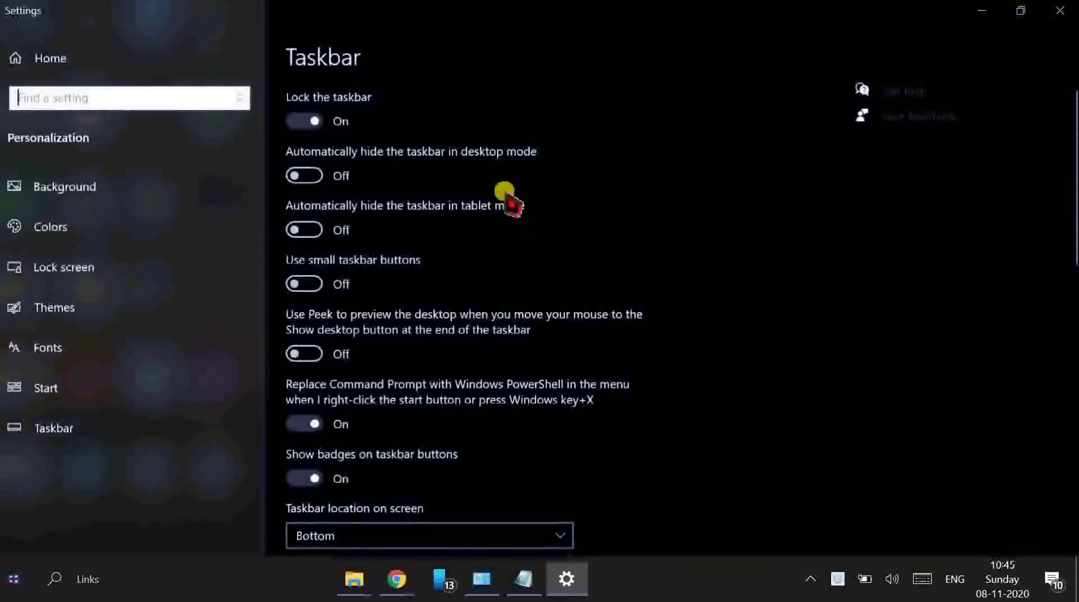
left_click(305, 119)
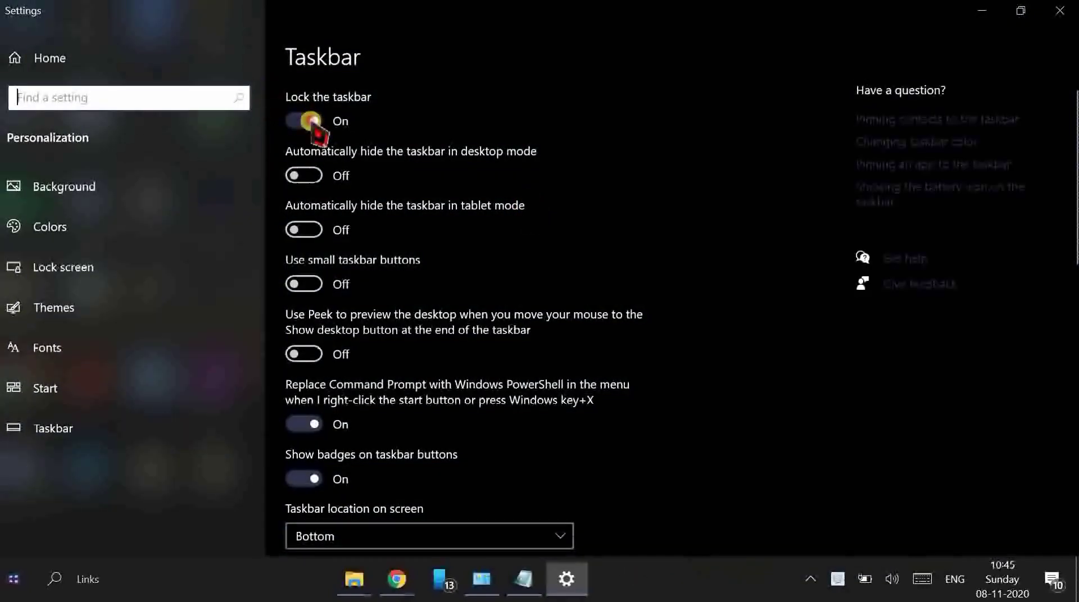
left_click(315, 177)
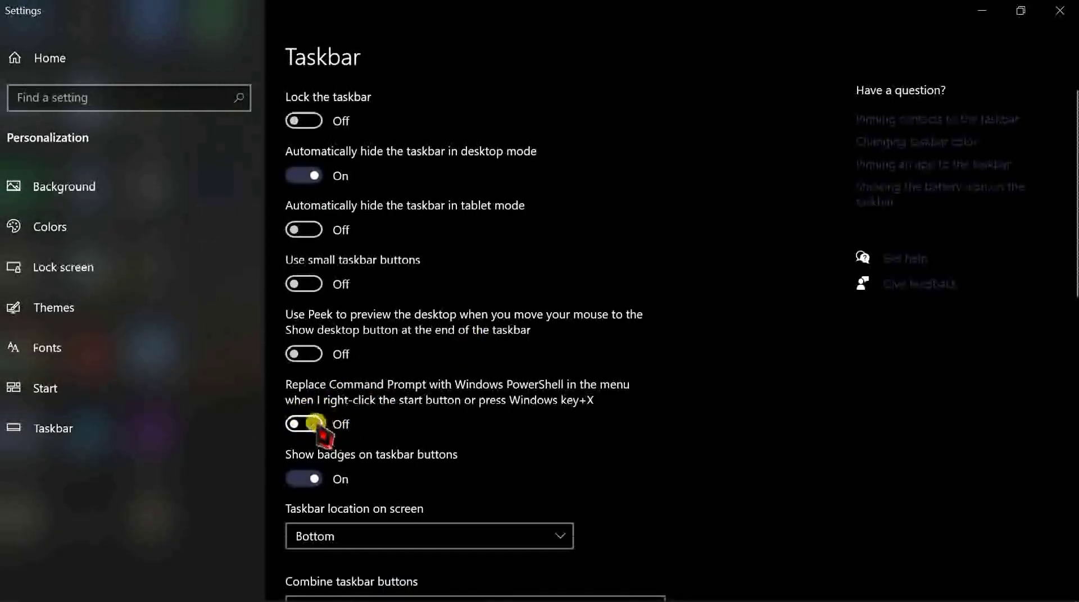
Turn the PowerShell replacement option back on, enable small taskbar buttons and minimise Settings.
left_click(314, 424)
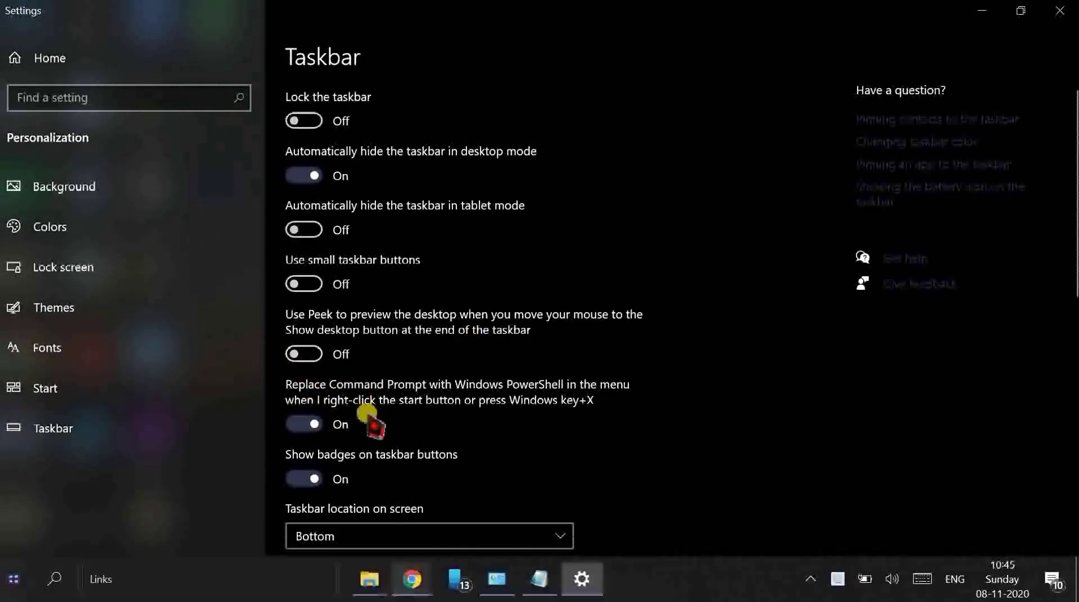
left_click(300, 284)
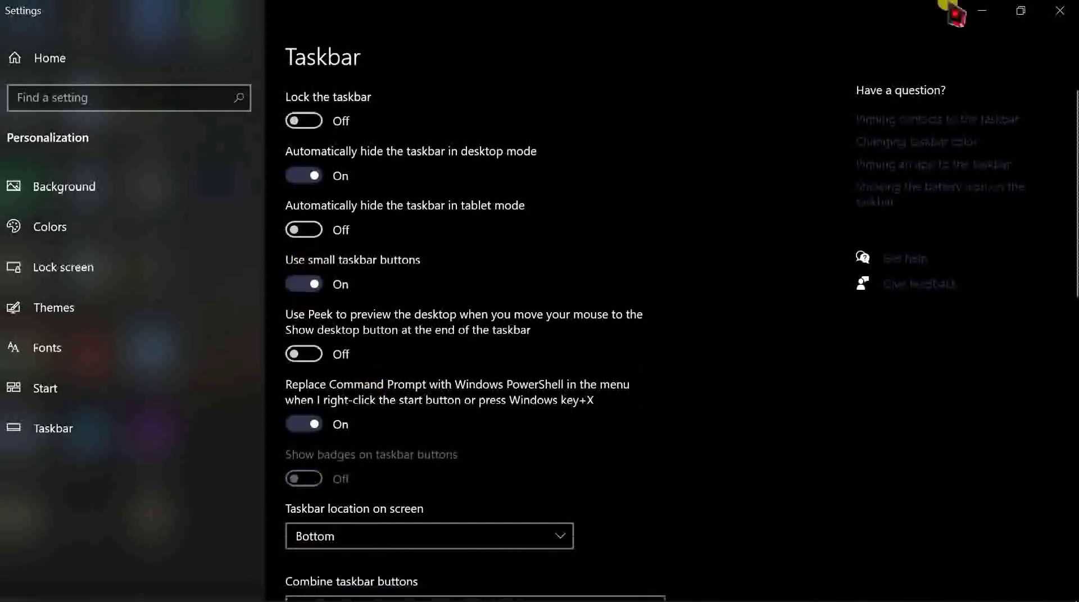
left_click(977, 13)
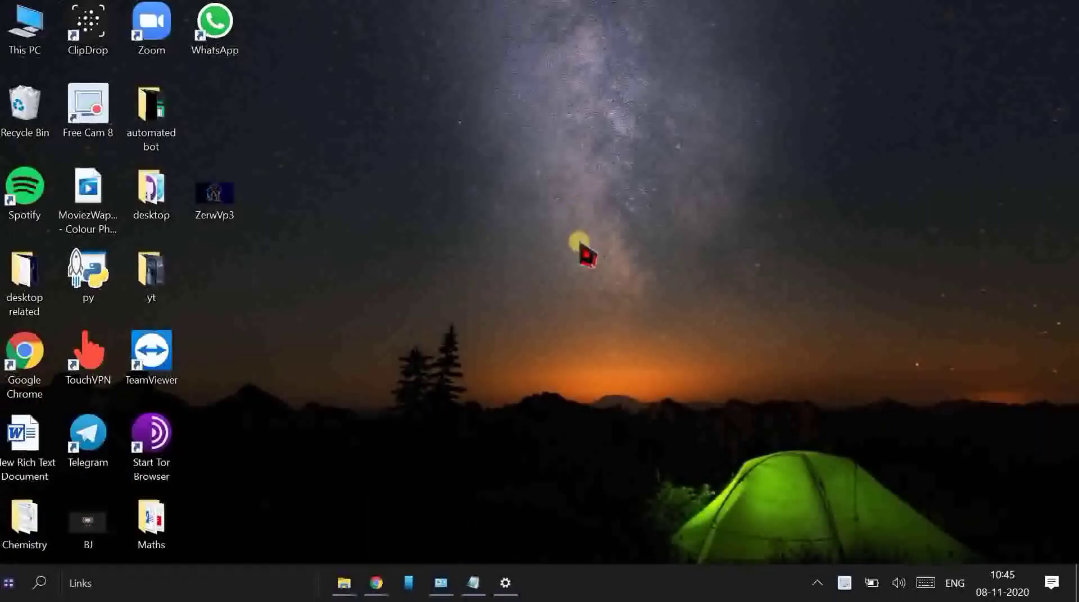
Write "download files , links given in description" in the open Notepad note, then minimise it.
left_click(472, 584)
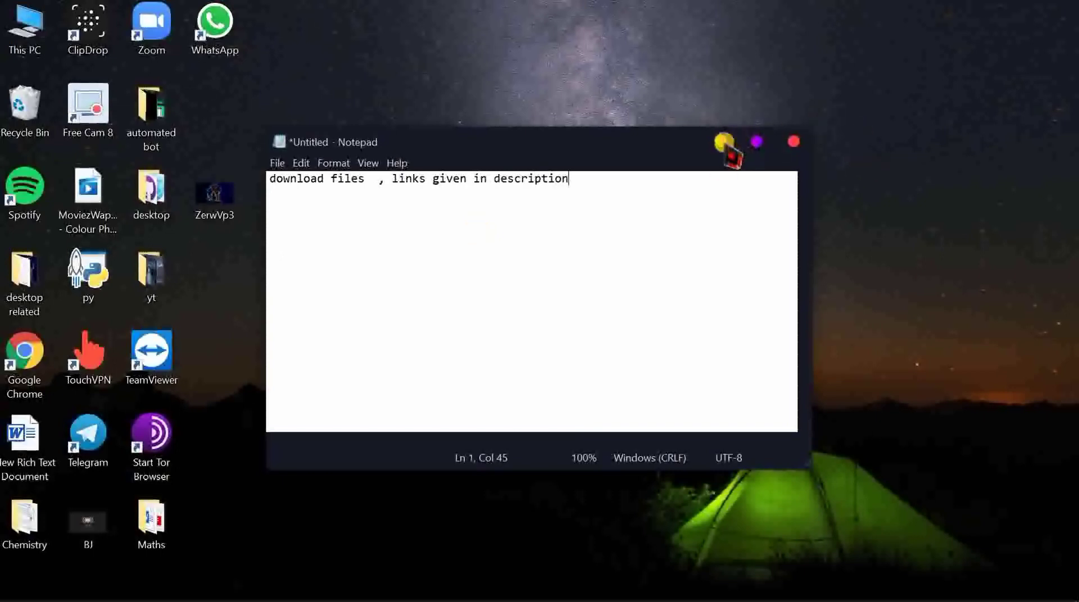
left_click(721, 143)
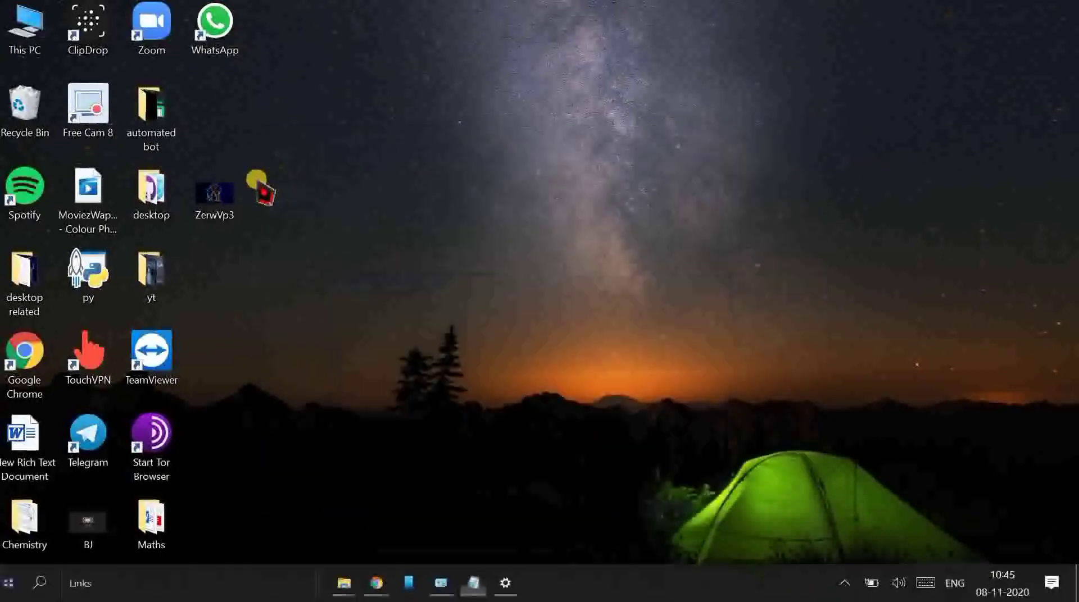
Set the ZerwVp3 image from the desktop as the desktop background.
right_click(192, 194)
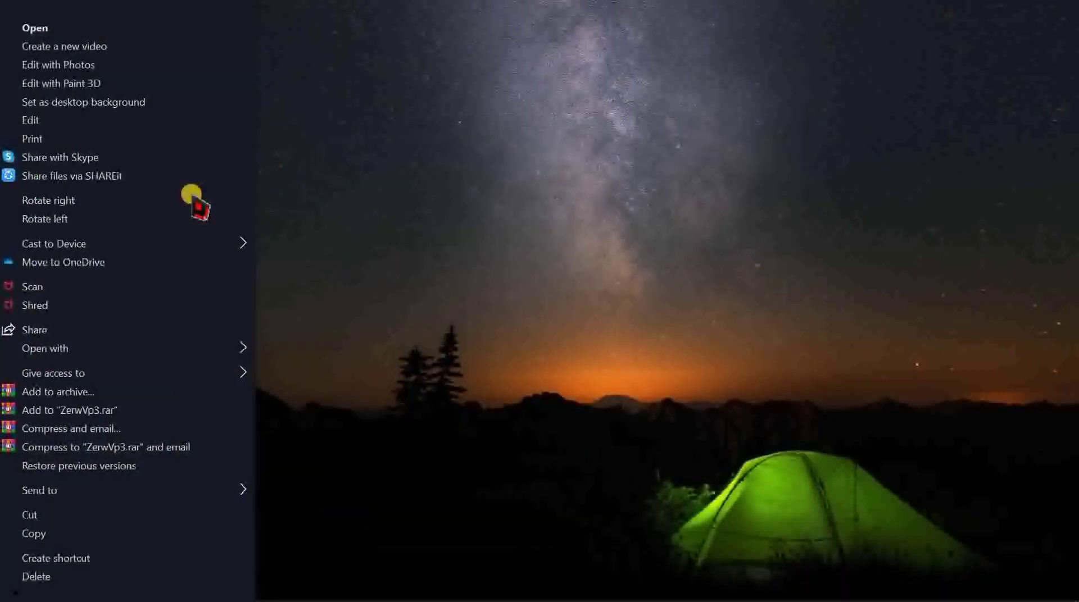
left_click(102, 104)
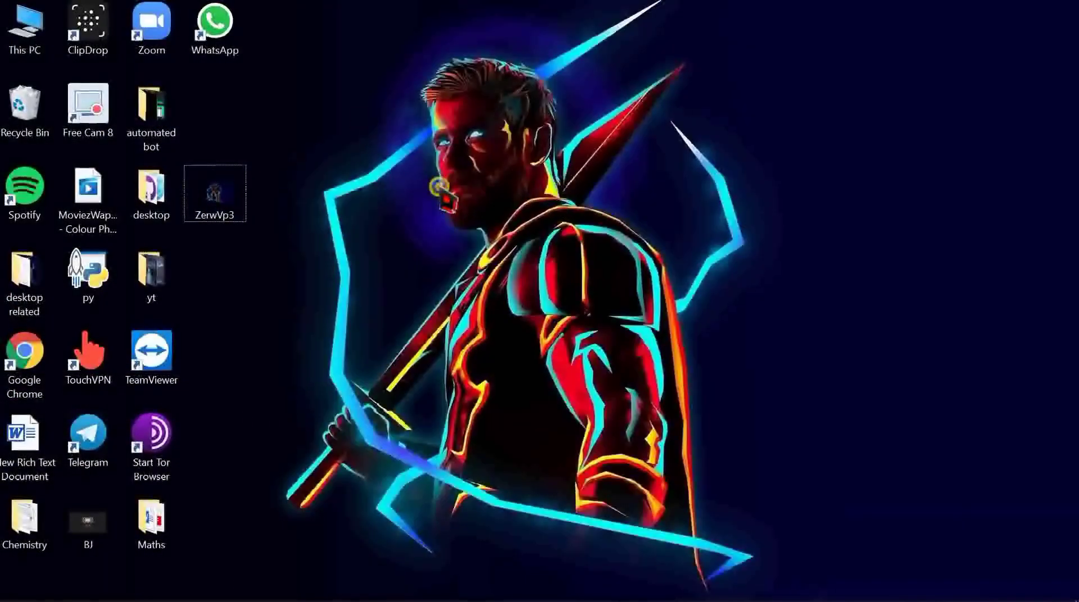
right_click(231, 189)
mouse_move(288, 219)
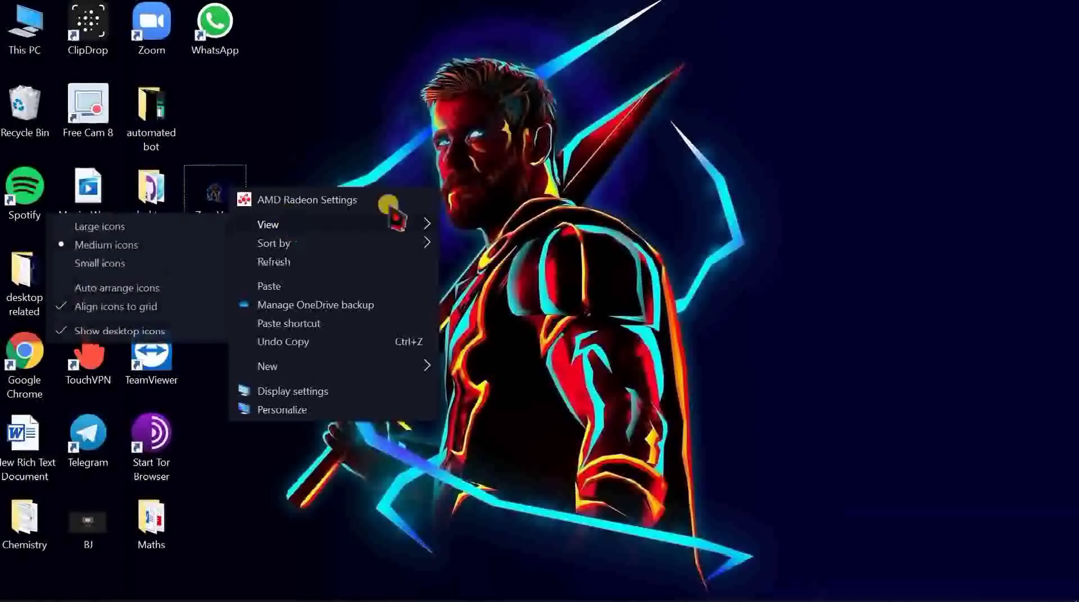
left_click(441, 398)
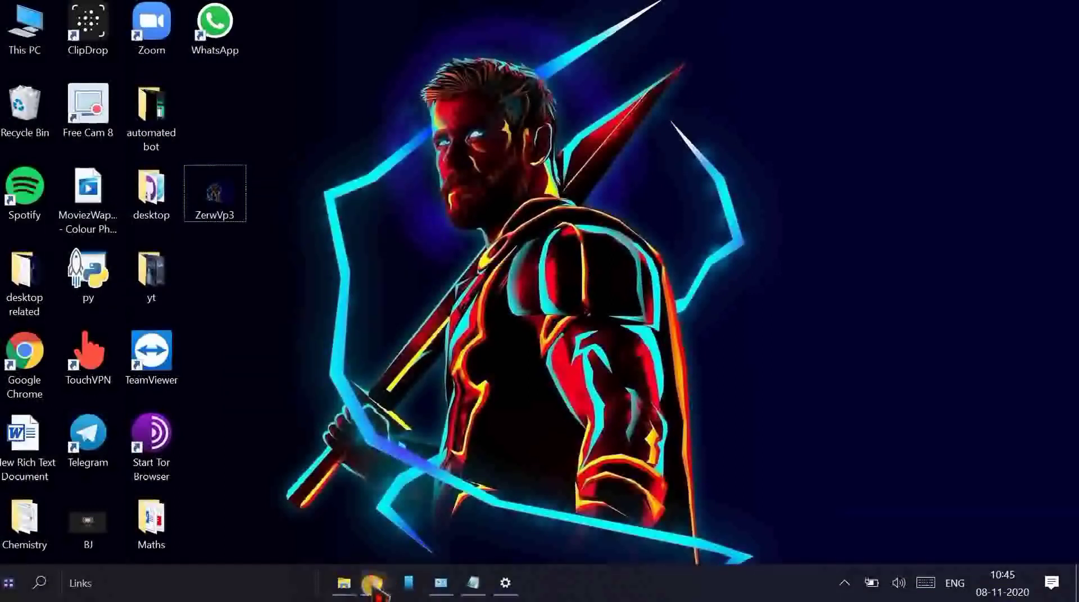
Switch to the Chrome window with the DeviantArt pages and download Rainmeter 4.4 Beta from its rainmeter.net page.
mouse_move(375, 587)
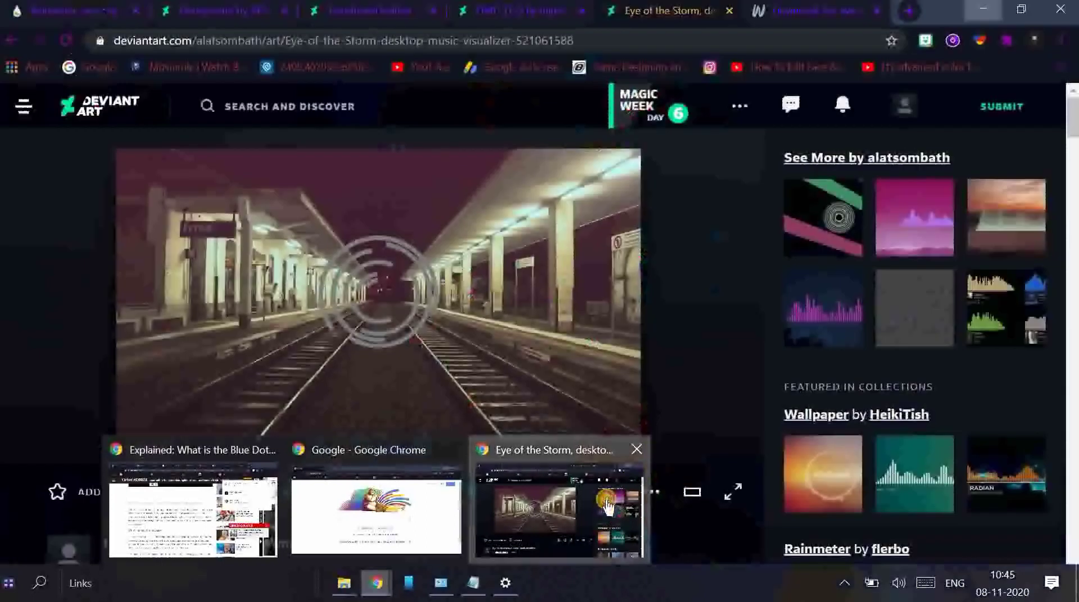
left_click(607, 506)
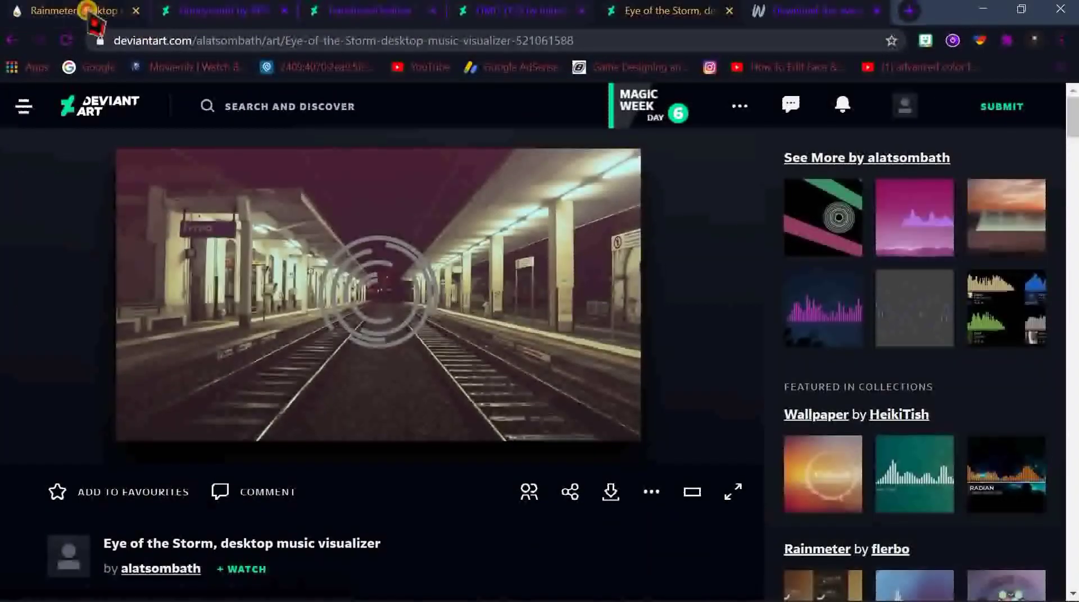
left_click(73, 10)
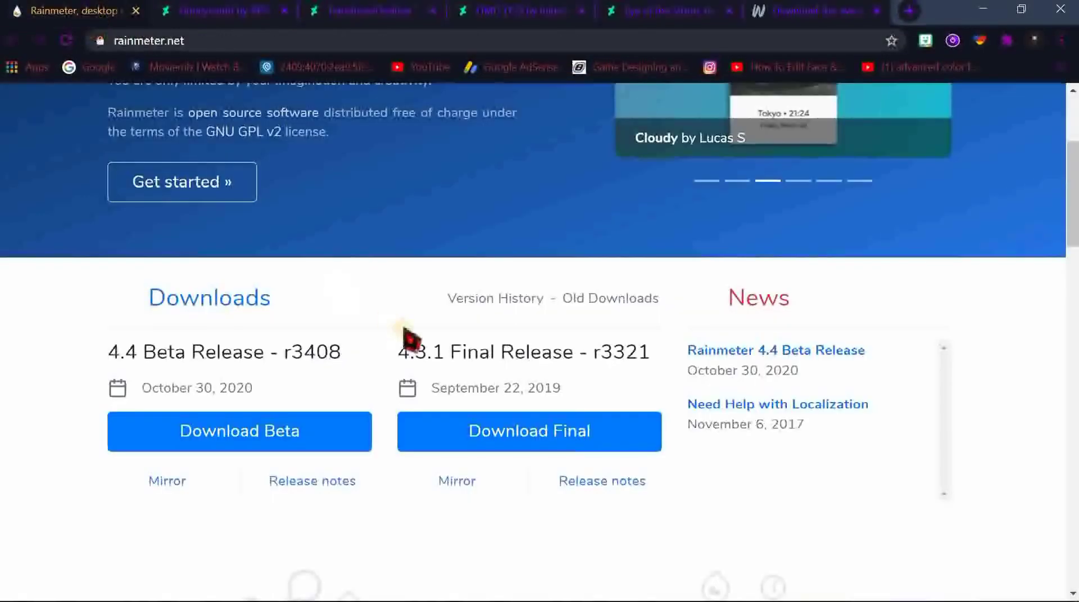
left_click(211, 444)
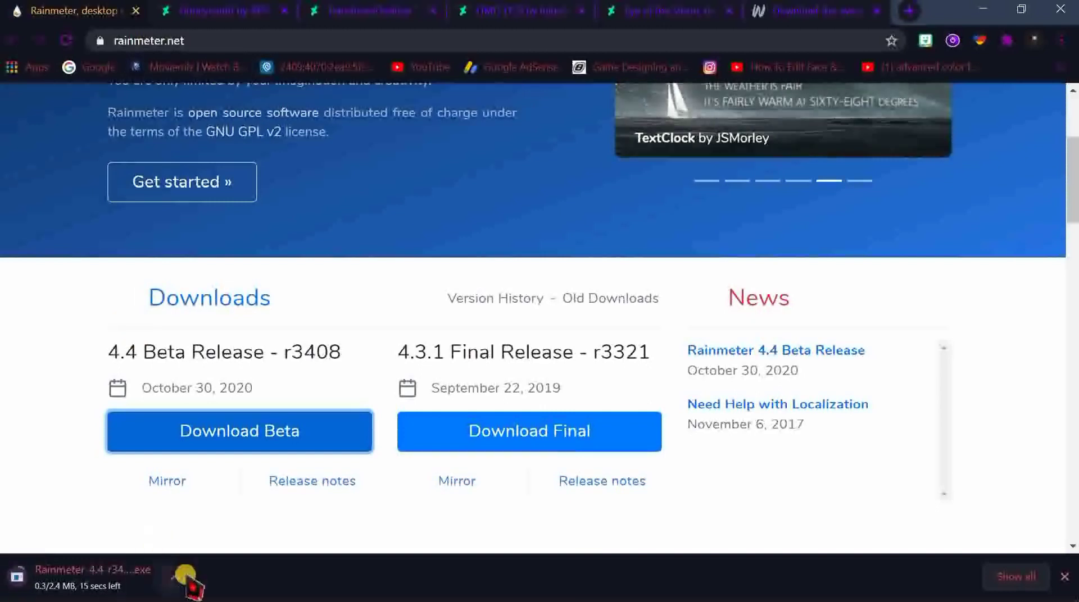
Try to download the Honeycomb skin by APIIUM from its DeviantArt page.
left_click(225, 11)
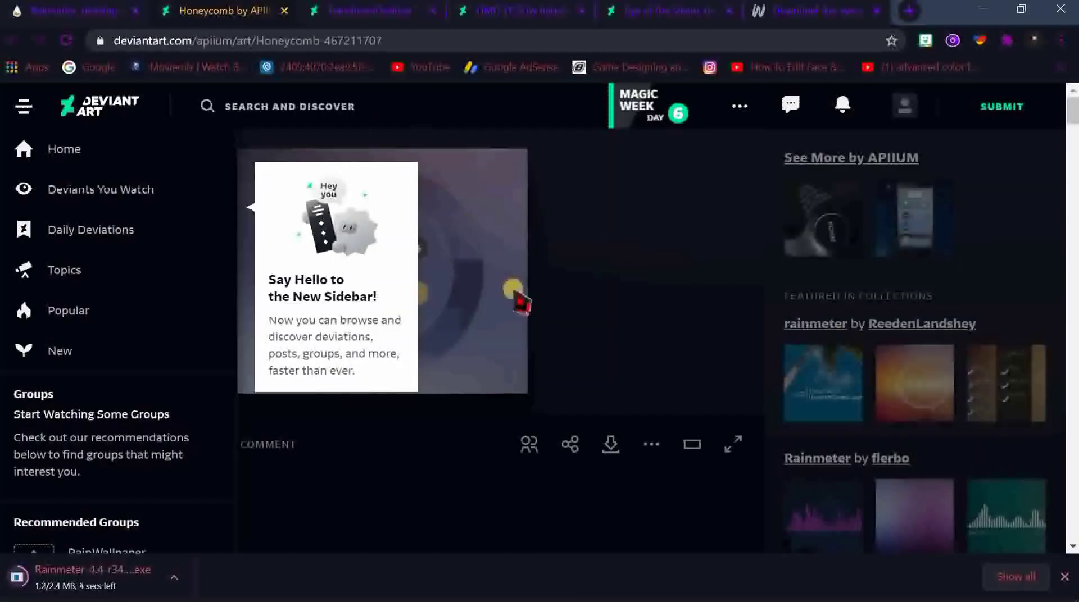
left_click(611, 436)
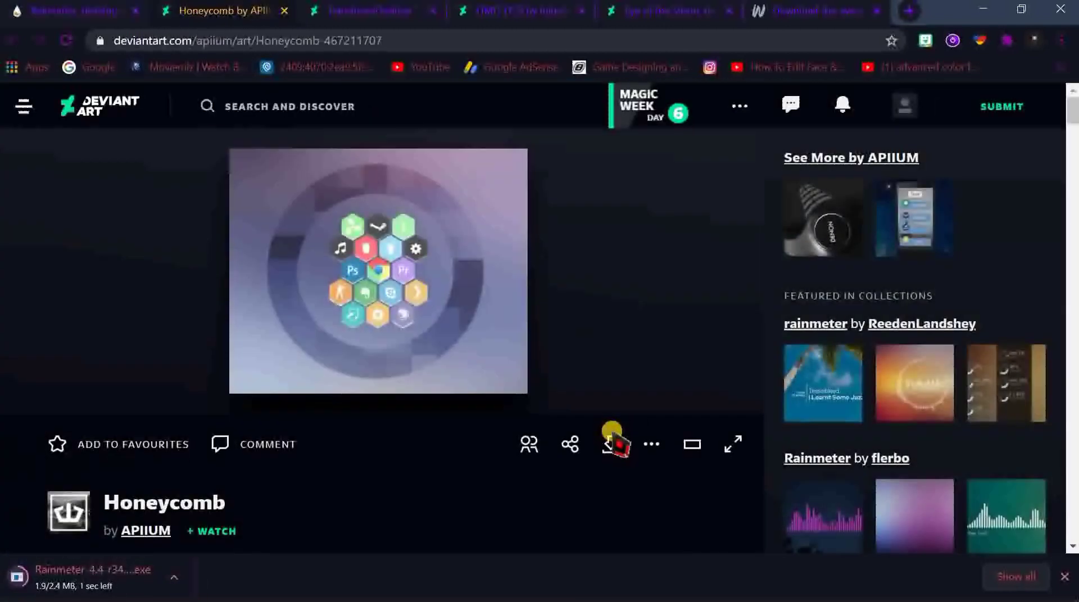
left_click(612, 440)
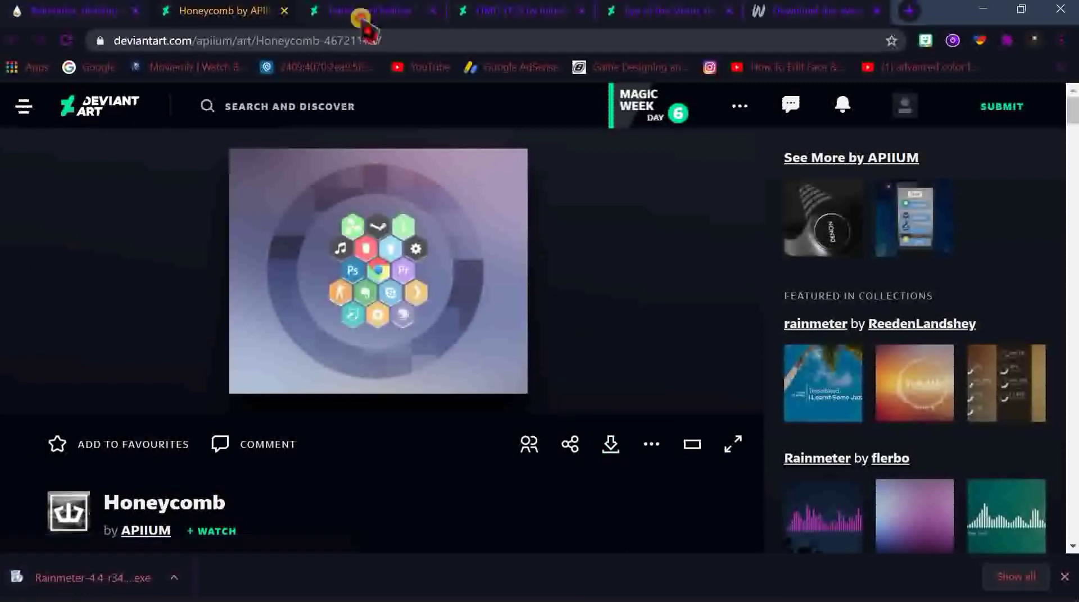
View the DeviantArt pages for TranslucentTaskbar 1.2 and LIM!T [1.2] and locate their download options.
left_click(362, 14)
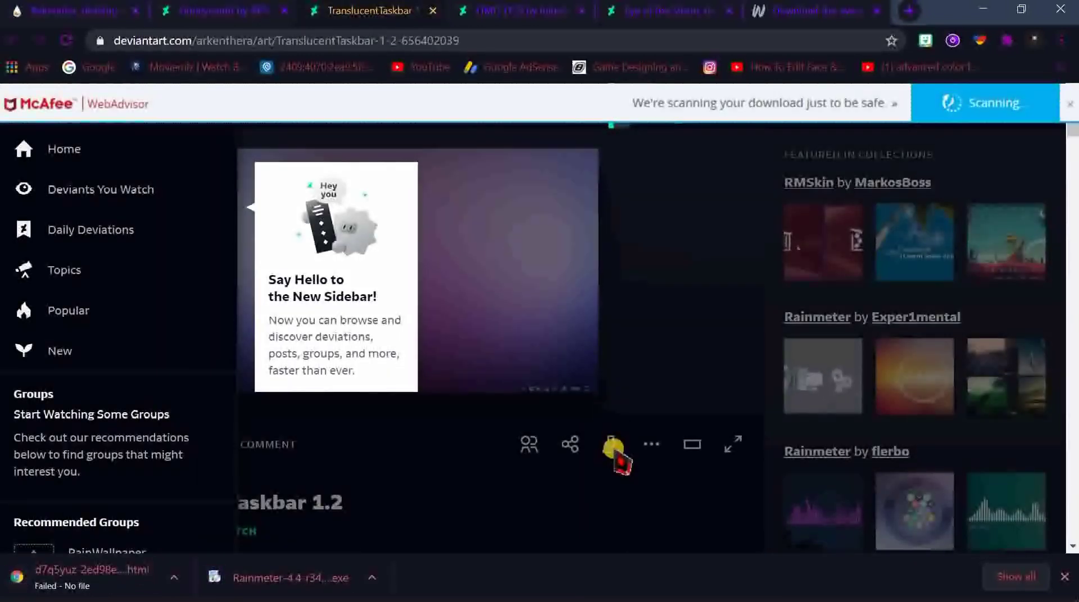
key("ctrl+Tab")
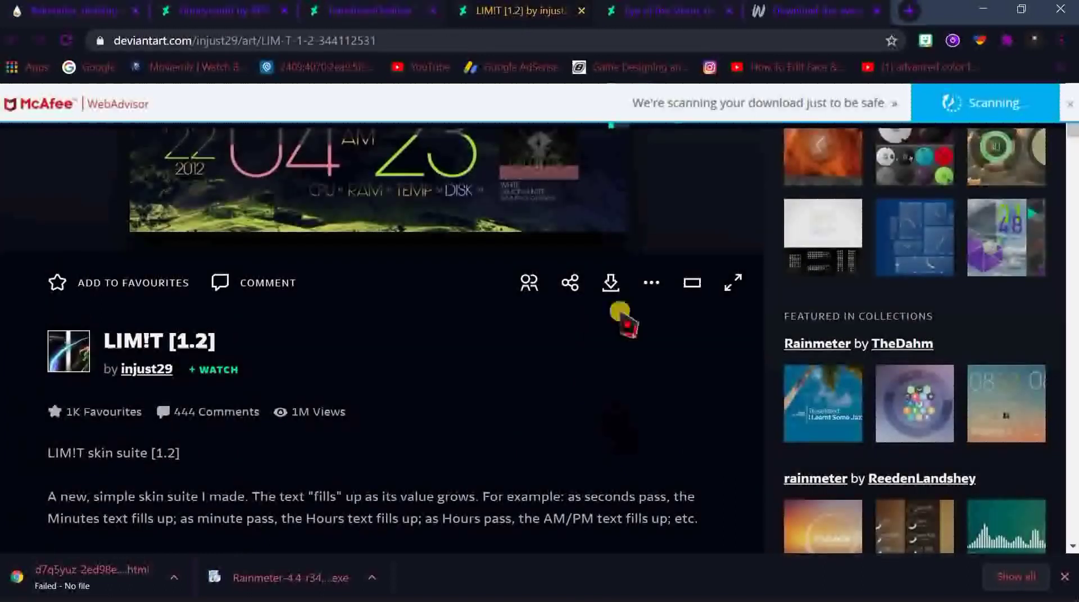
scroll(613, 286, "up", 3)
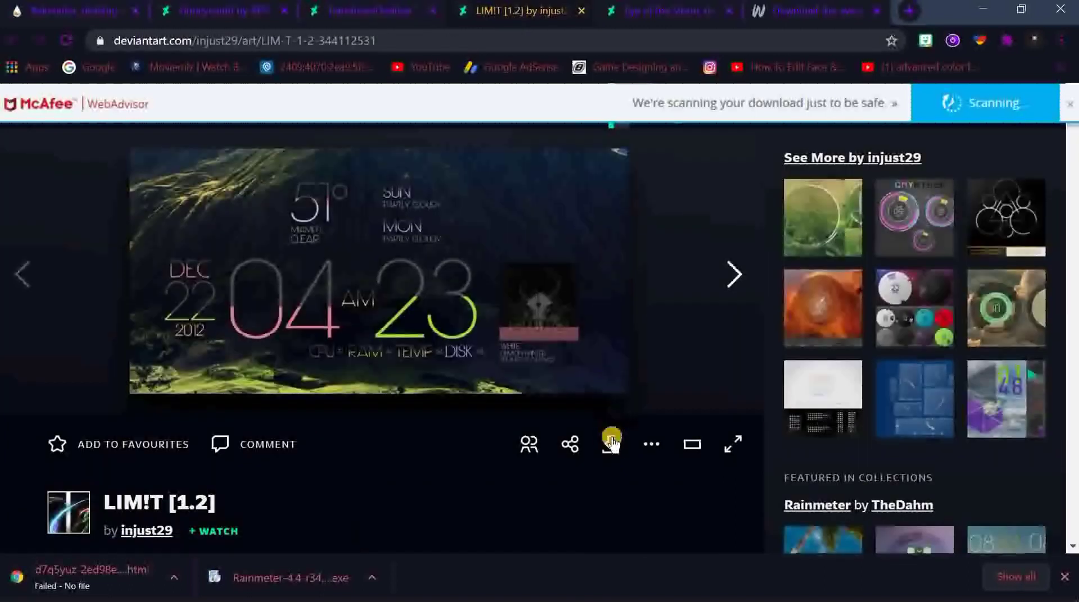
Replace the Notepad text with "i've already downloaded all these files" and minimise the note.
left_click(472, 579)
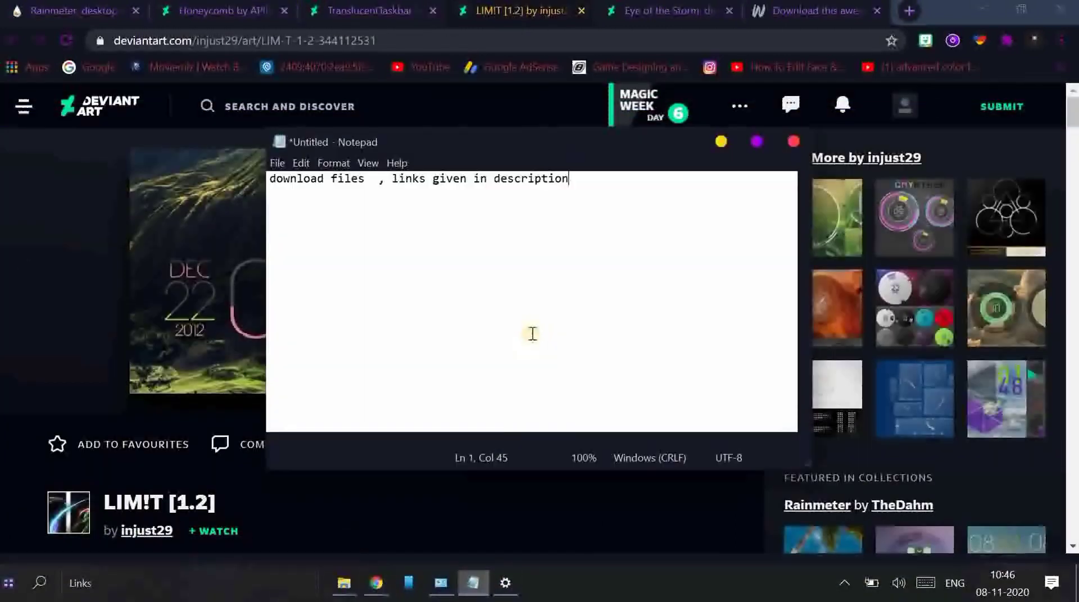
key("ctrl+a")
key("BackSpace")
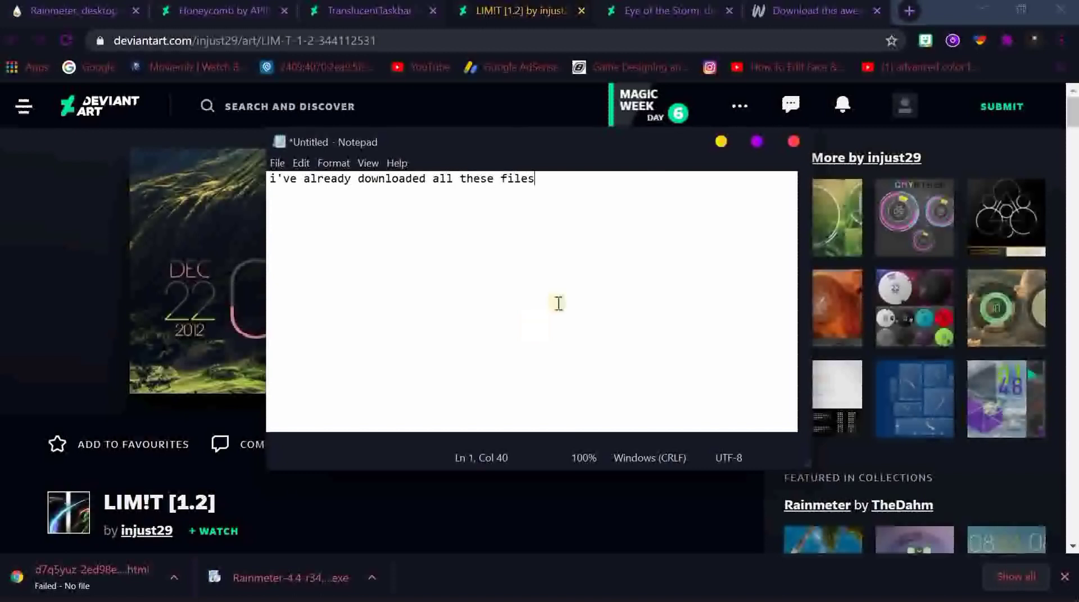
left_click(721, 141)
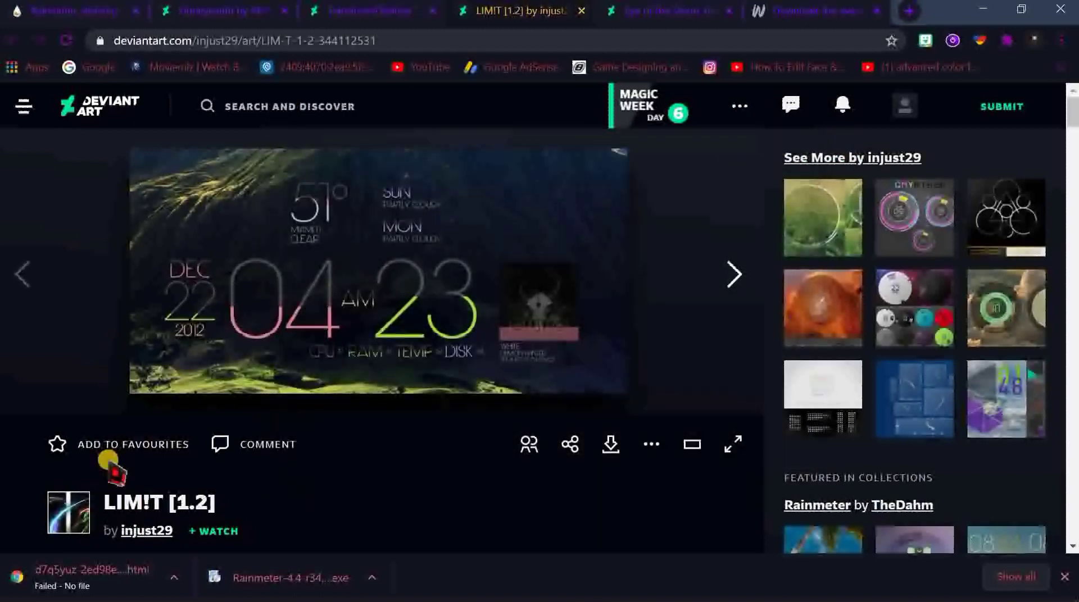
Run the downloaded Rainmeter 4.4 installer, accept English as the setup language and proceed with the installation.
left_click(174, 577)
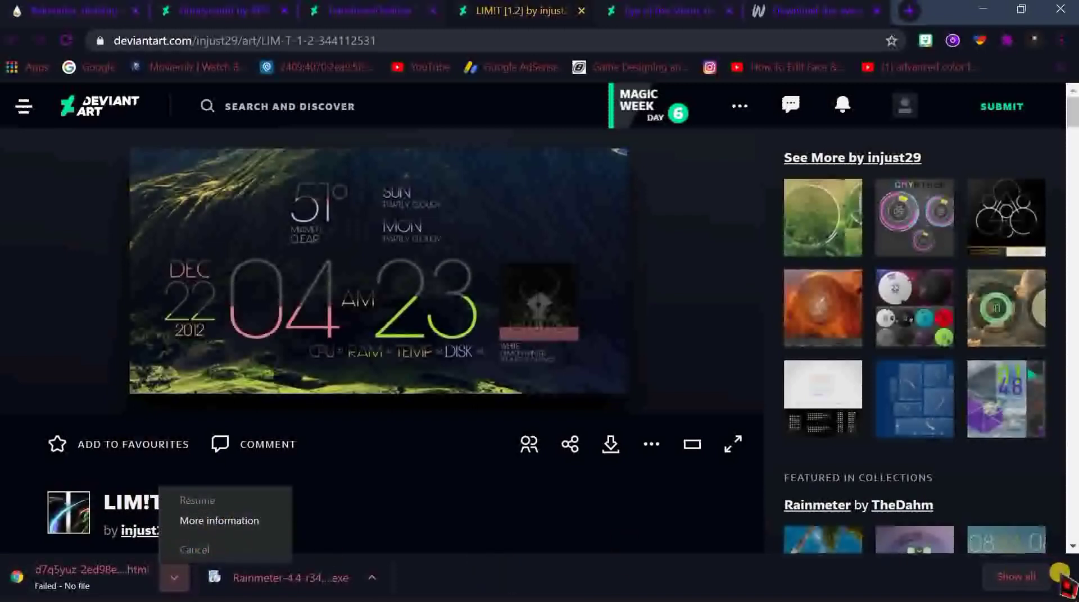
left_click(312, 576)
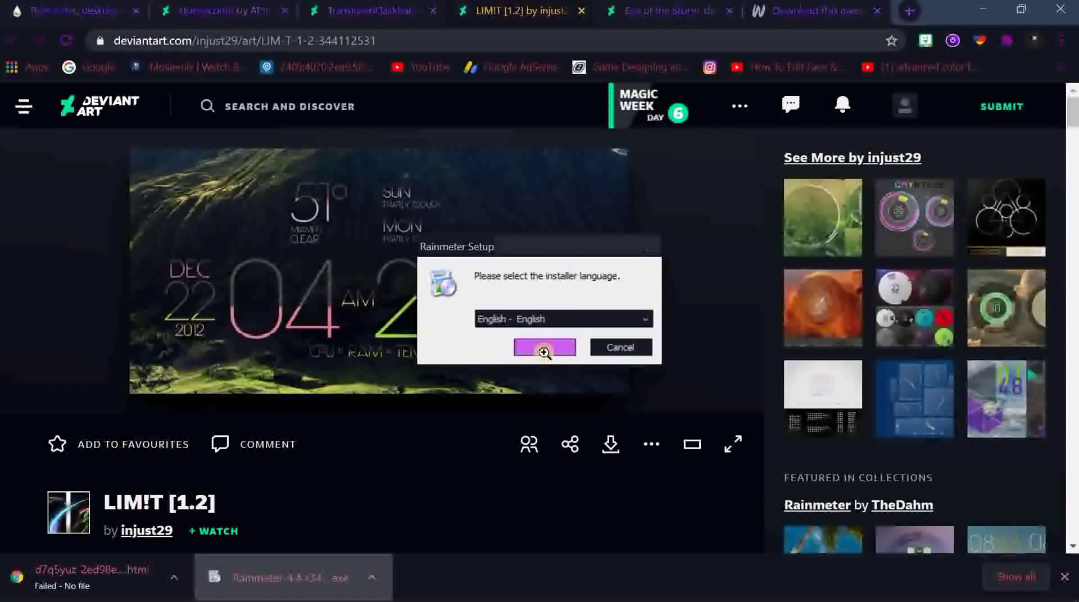
left_click(544, 352)
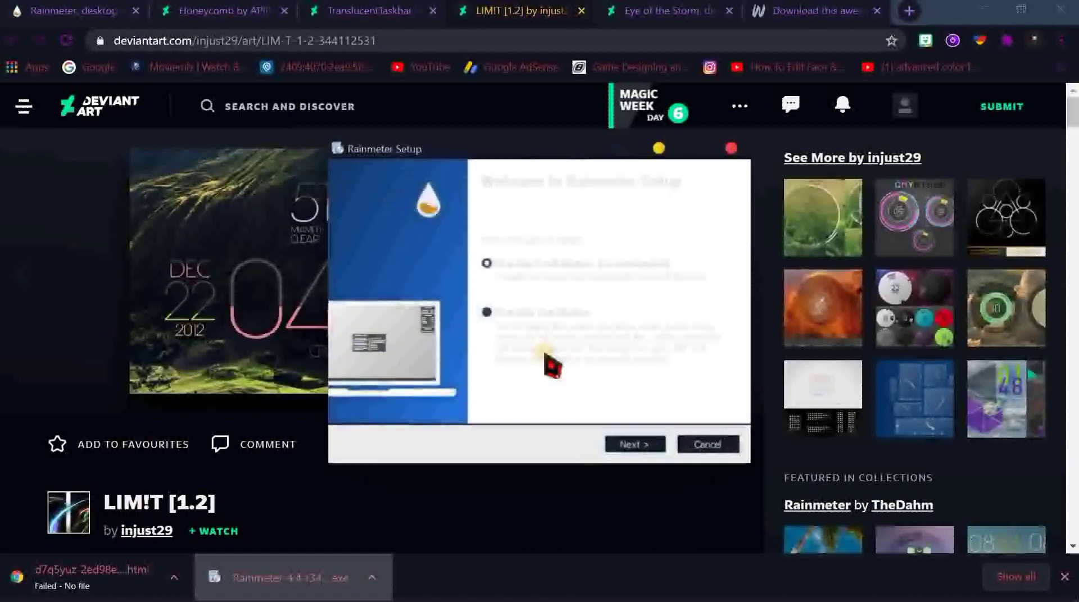
left_click(635, 444)
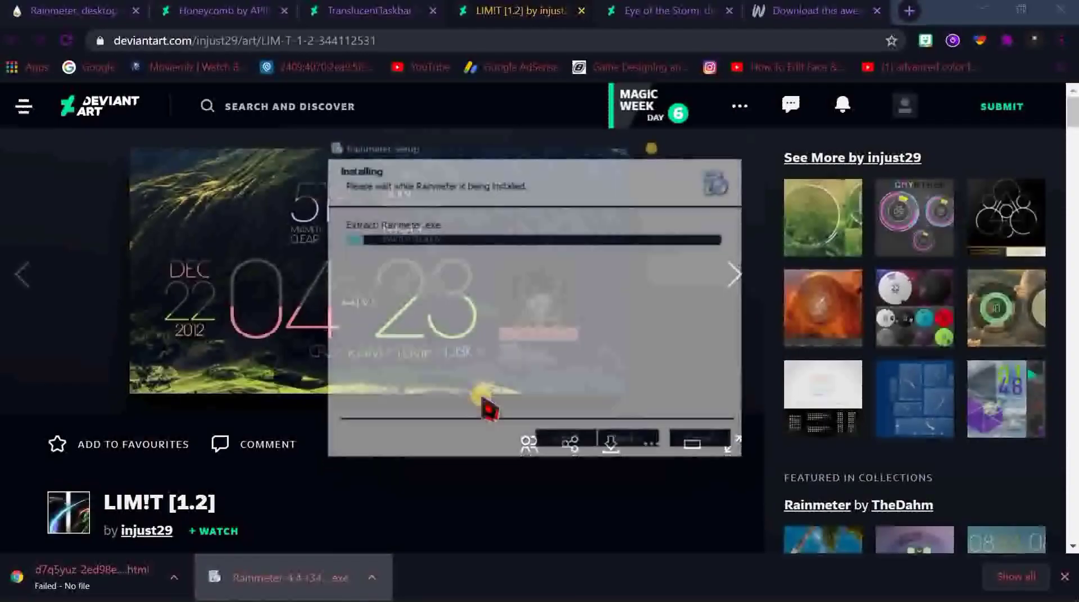
Finish the Rainmeter setup and minimise the browser window to show the desktop.
left_click(615, 446)
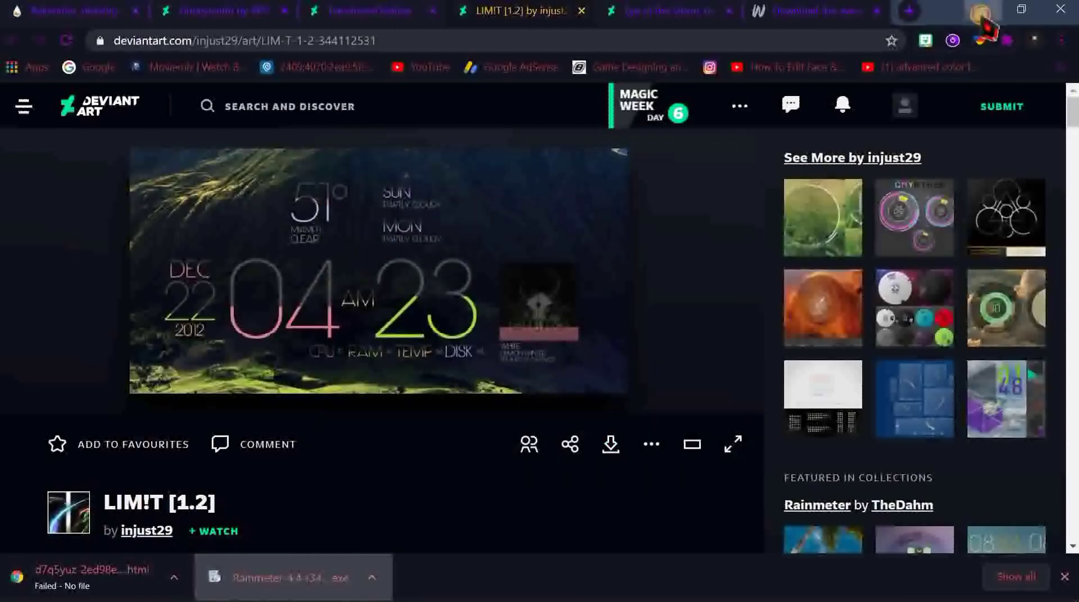
left_click(982, 12)
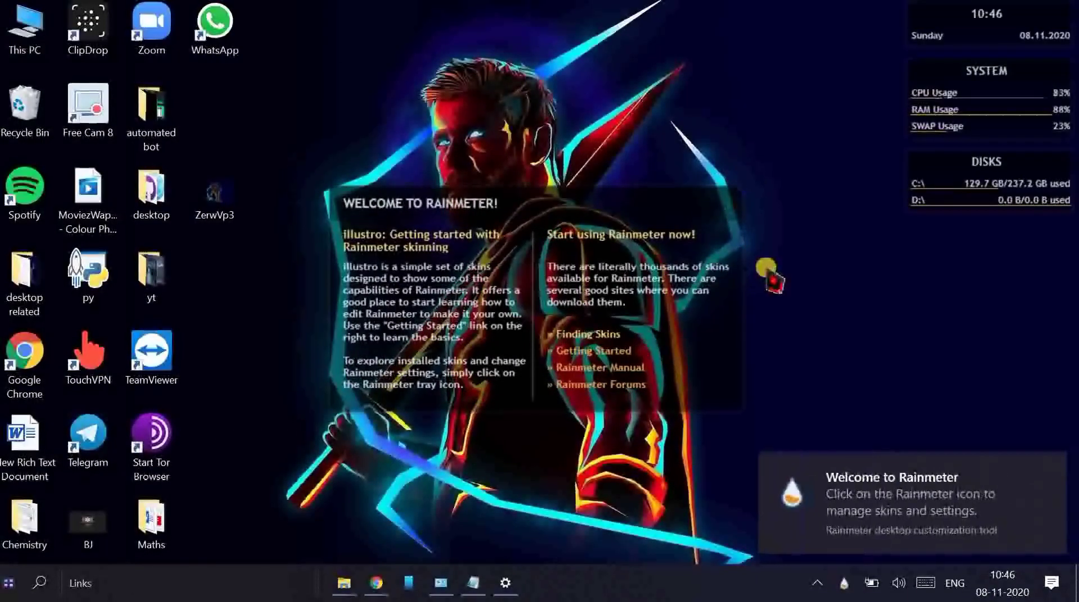
Replace the Notepad text with "unload all" and minimise the note.
left_click(473, 582)
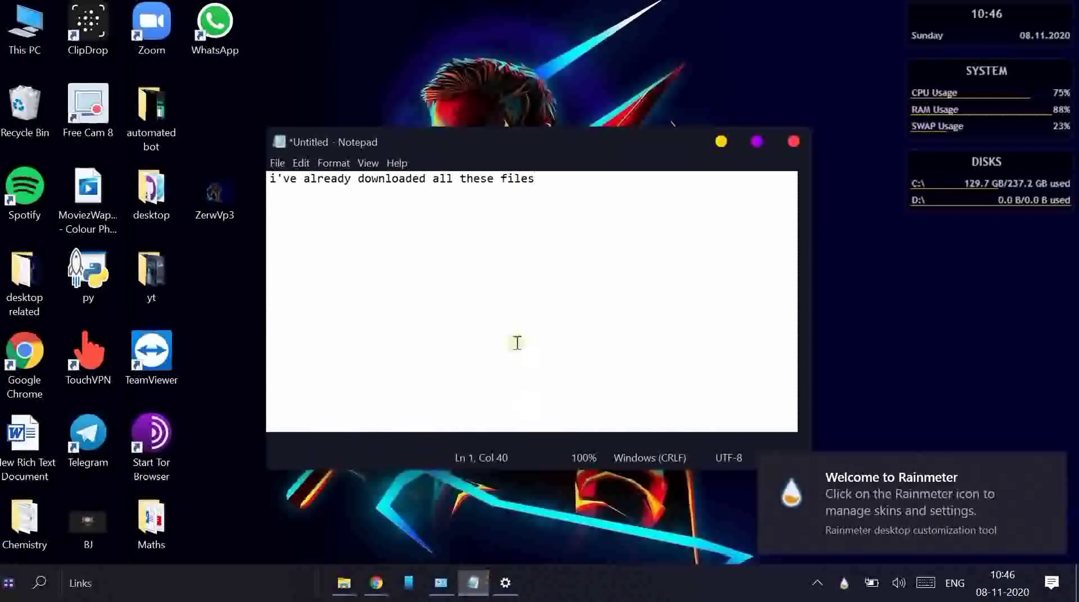
key("ctrl+a")
key("BackSpace")
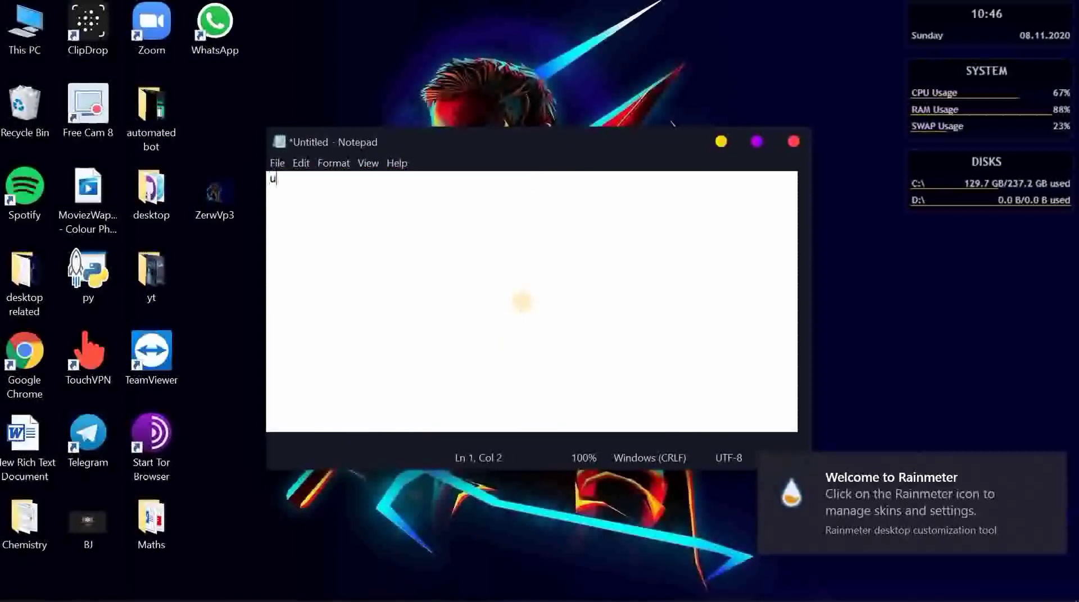
type("unload all")
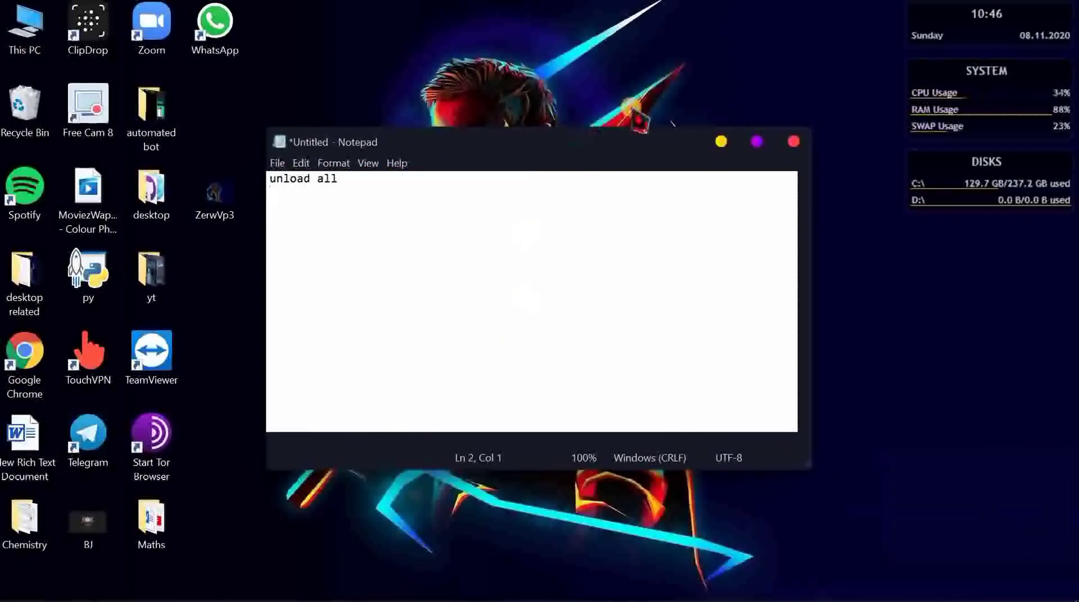
left_click(721, 141)
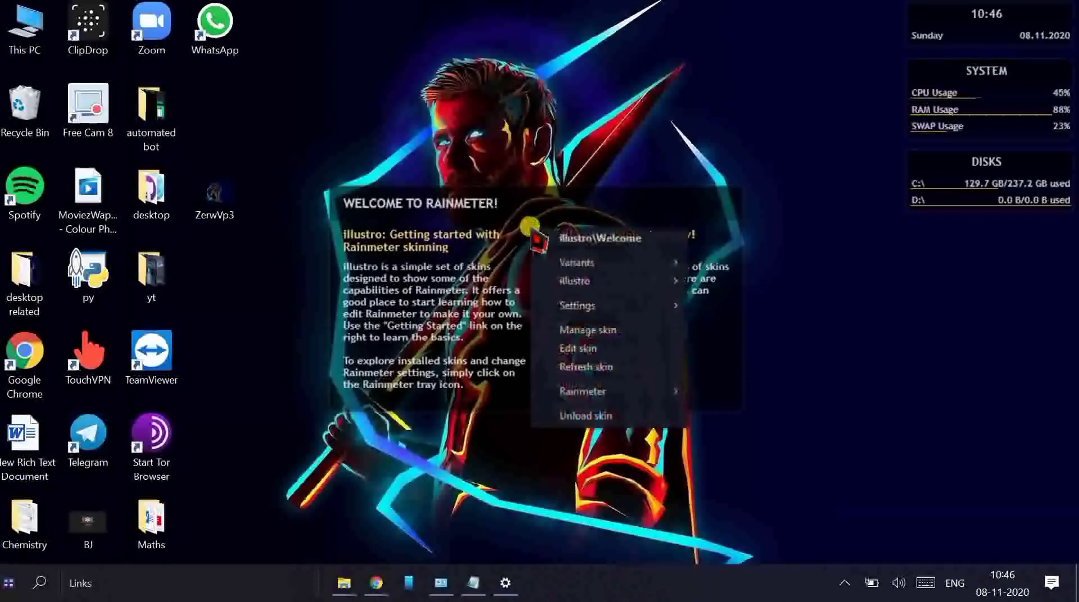
Unload the default illustro skins from the desktop: Welcome, Disks, System and Clock.
right_click(548, 233)
left_click(578, 415)
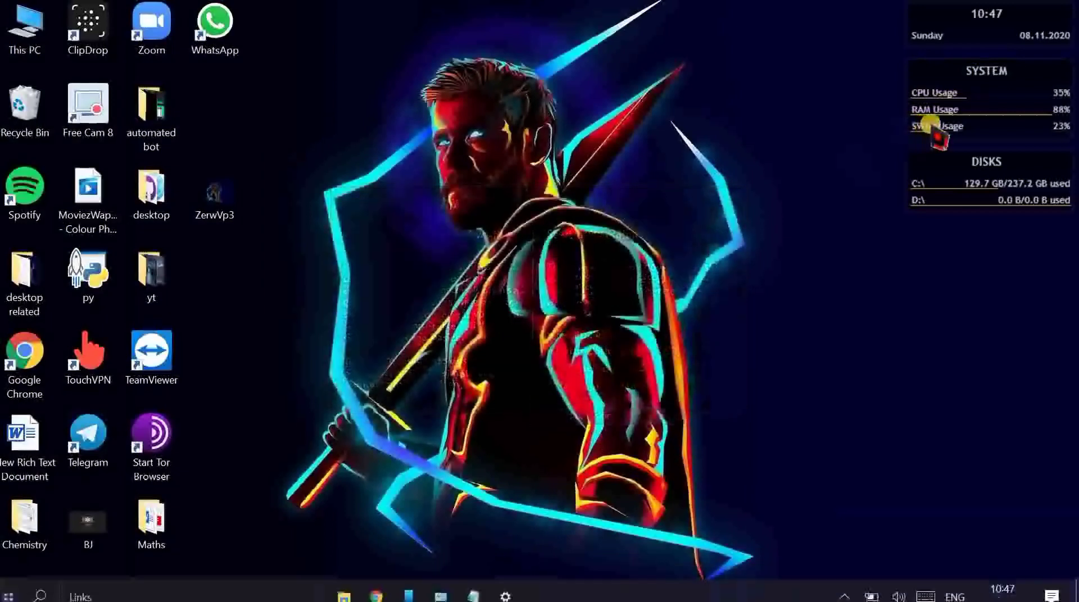
right_click(947, 167)
left_click(983, 348)
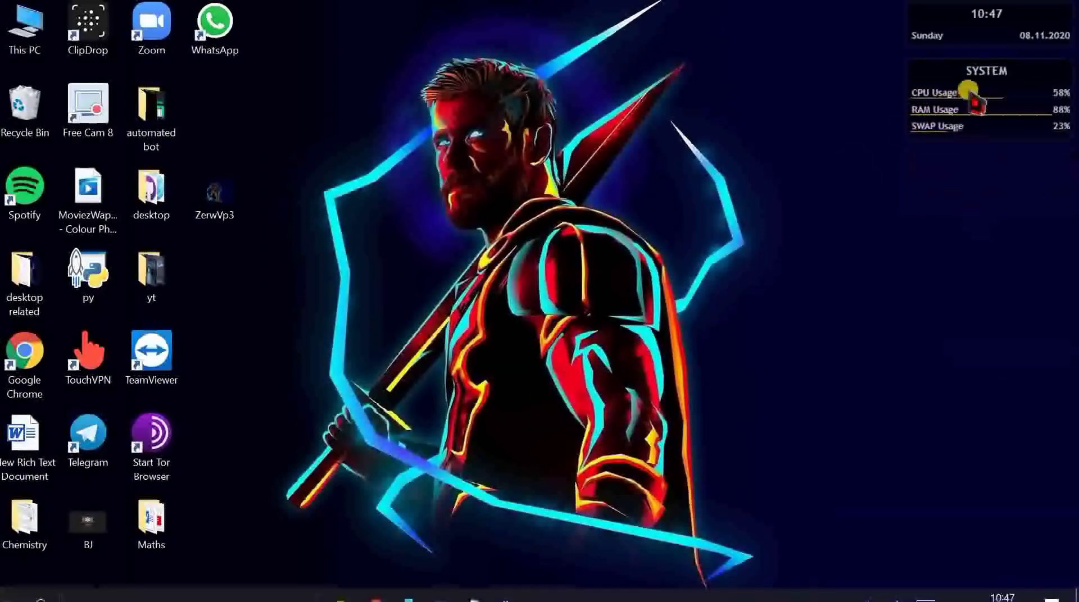
right_click(983, 93)
left_click(993, 275)
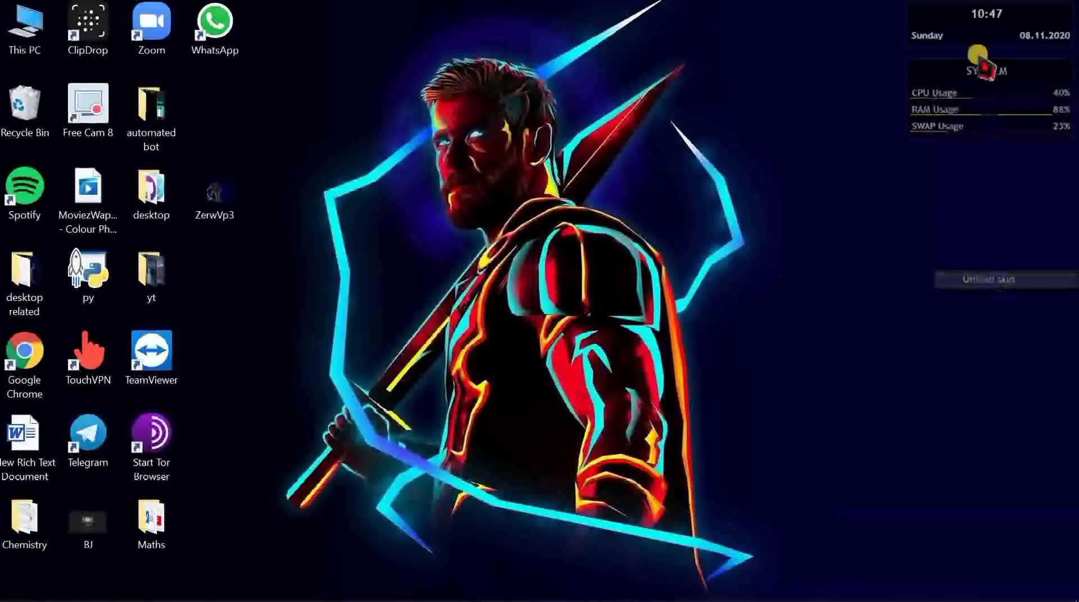
right_click(974, 26)
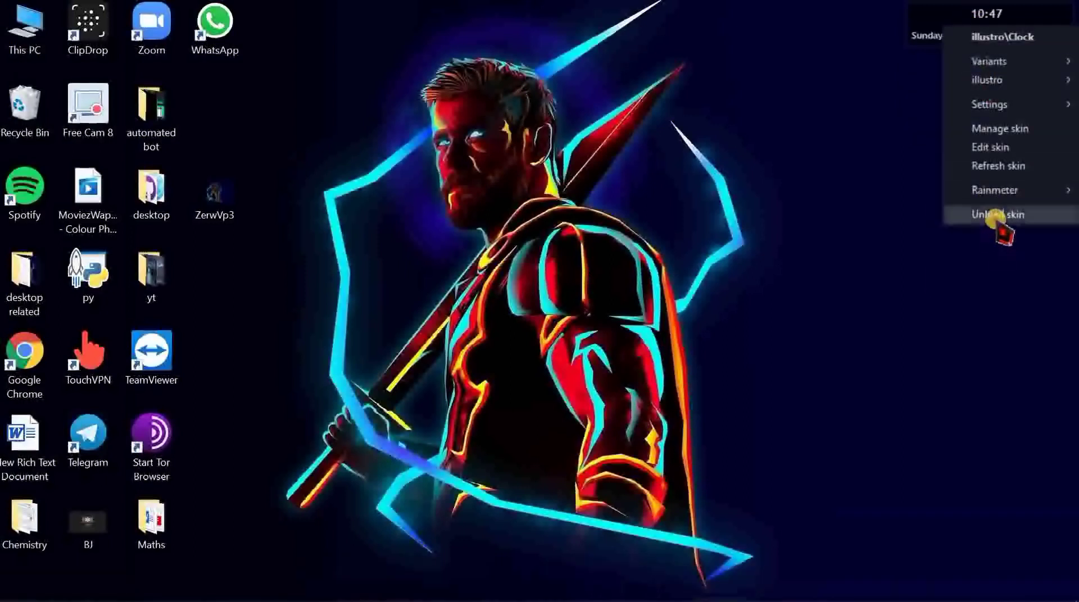
left_click(989, 212)
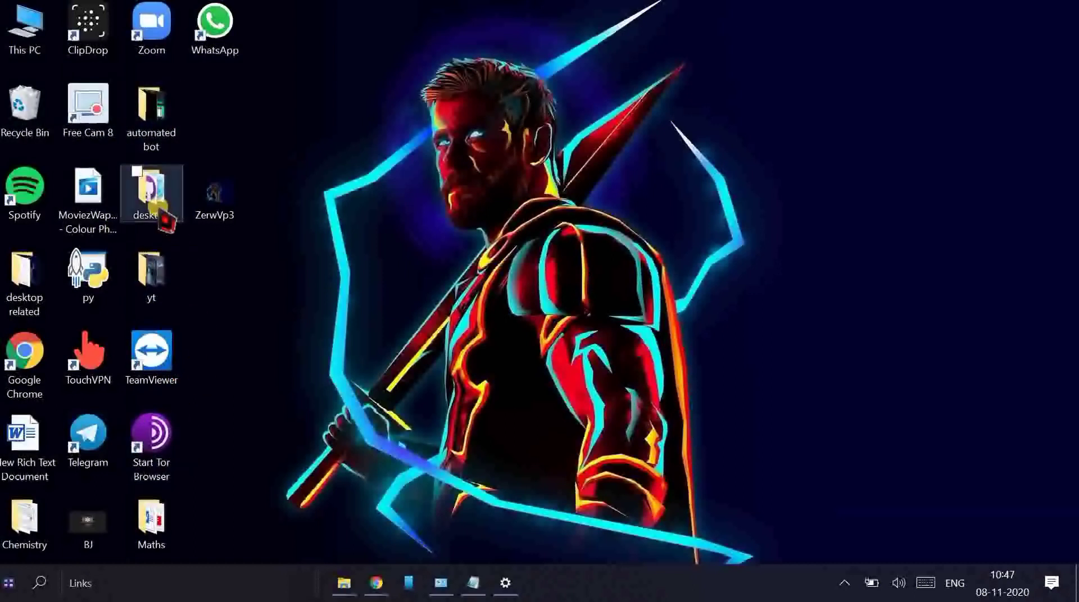
Open the "desktop related" folder and install the Eye of the Storm skin with its included skins loaded.
double_click(23, 272)
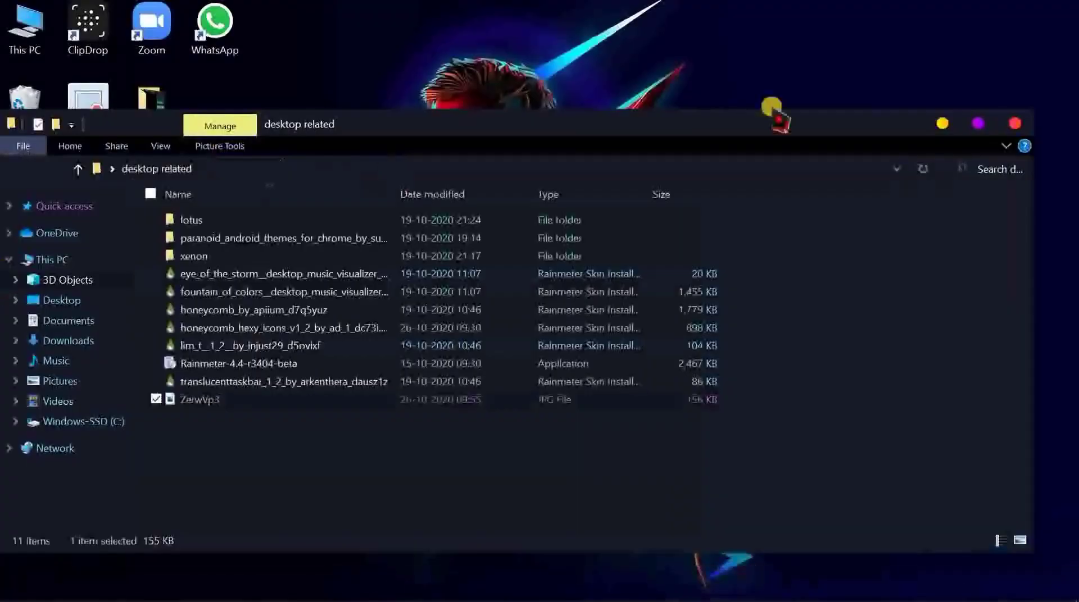
left_click(976, 122)
double_click(348, 153)
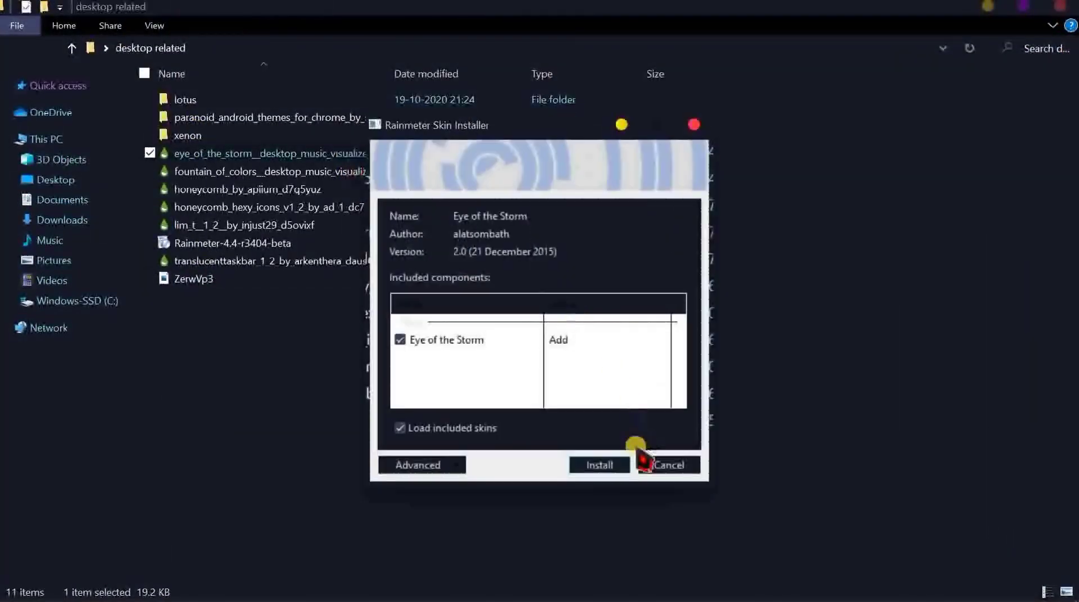
left_click(615, 469)
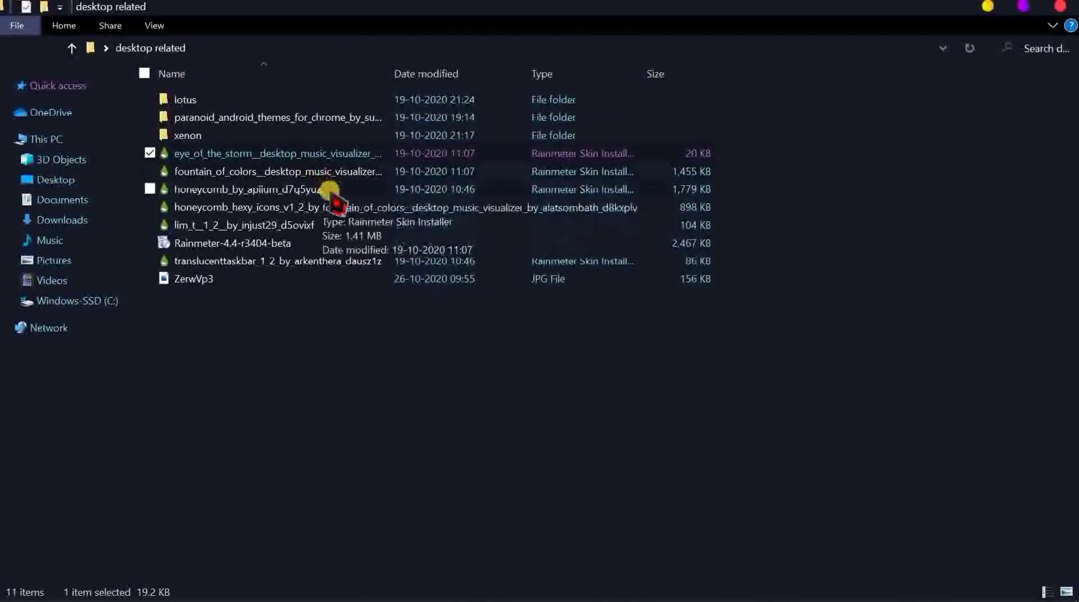
Install the Honeycomb 4.4.2 and Hexy Icons 1.2 skin packages from the "desktop related" folder.
double_click(314, 190)
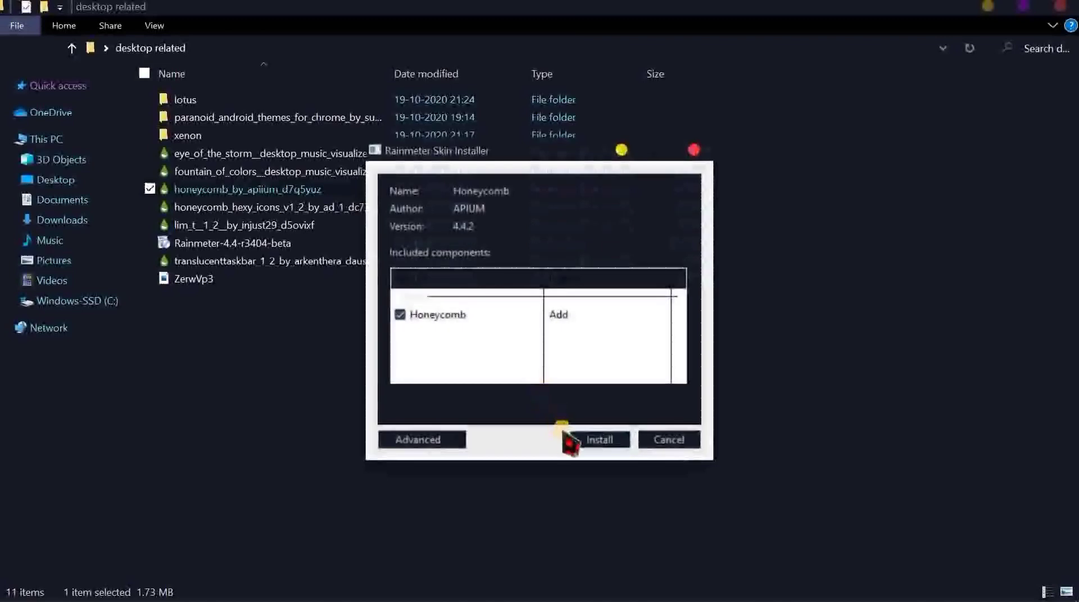
left_click(617, 441)
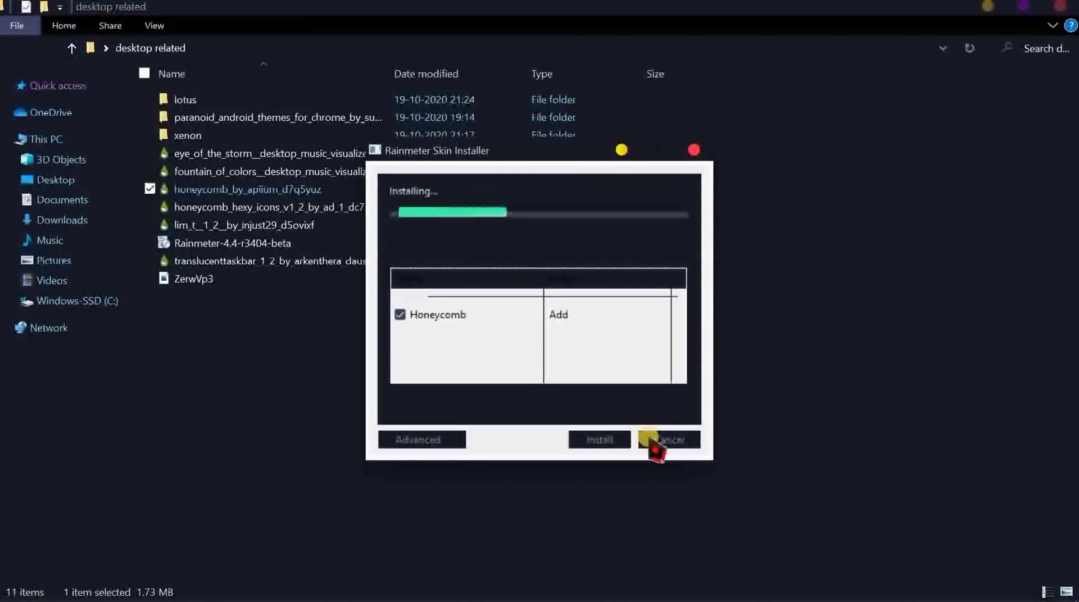
double_click(318, 206)
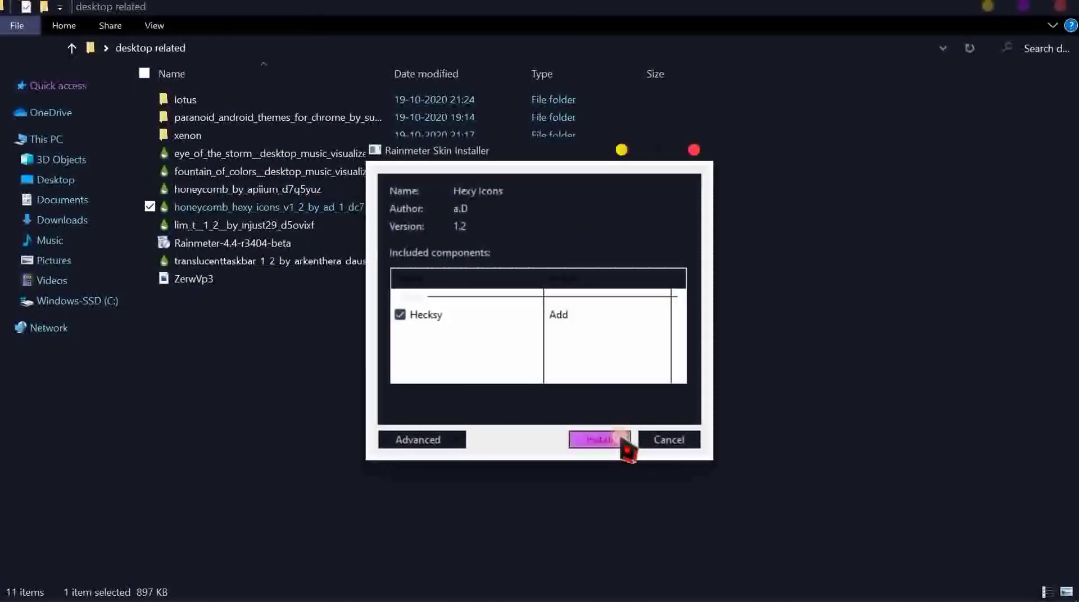
left_click(599, 439)
Install the LIM!T 1.2 and TranslucentTaskbar 1.2.0 skin packages from the "desktop related" folder.
double_click(303, 226)
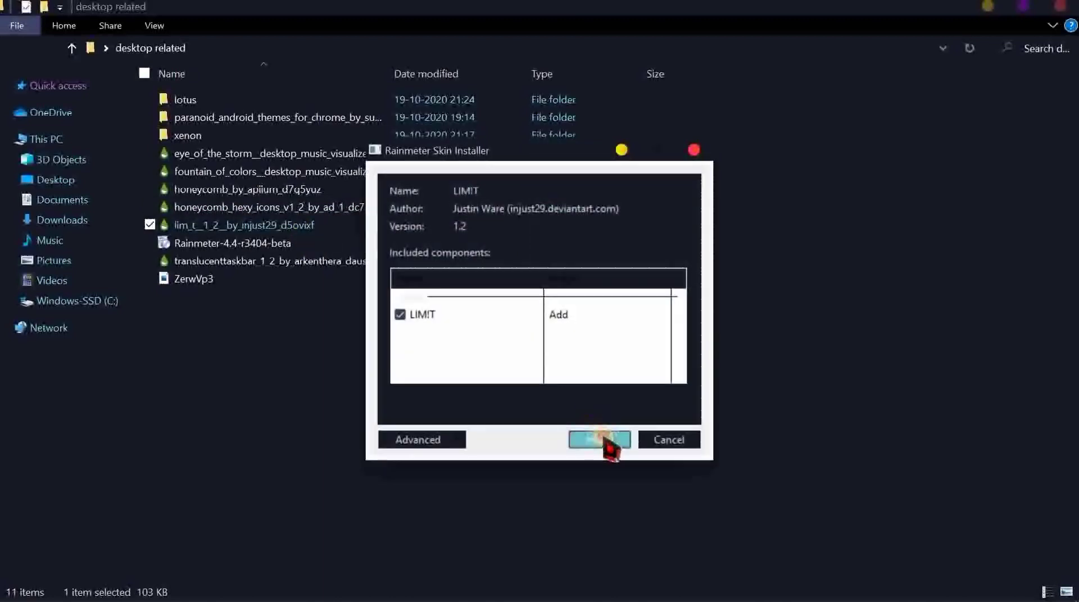
left_click(601, 439)
double_click(269, 262)
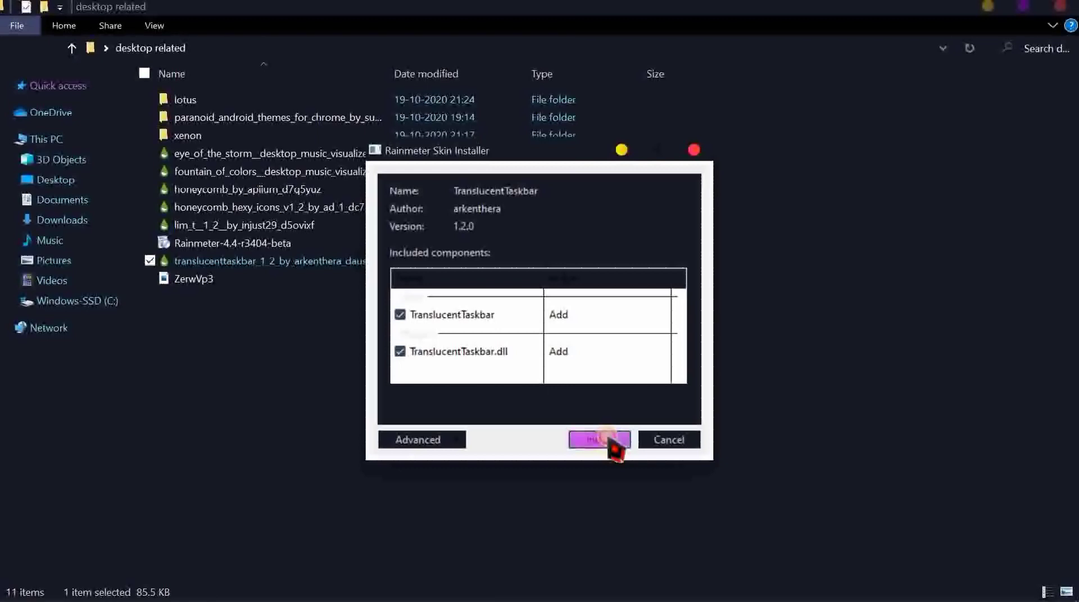
left_click(607, 438)
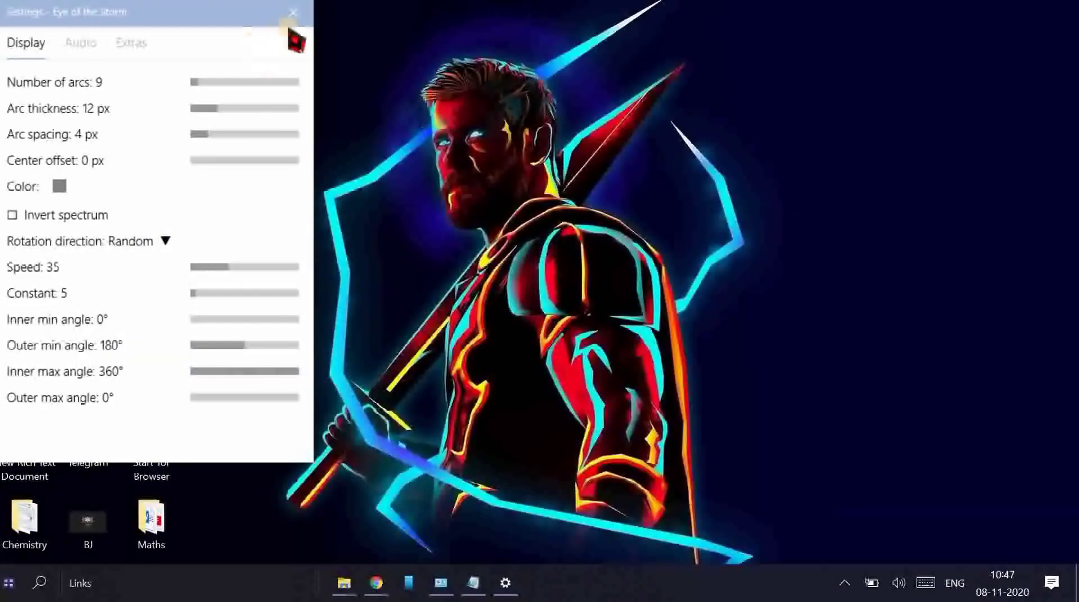
Close the Eye of the Storm settings, move the visualizer near the middle of the desktop and unload it.
left_click(294, 16)
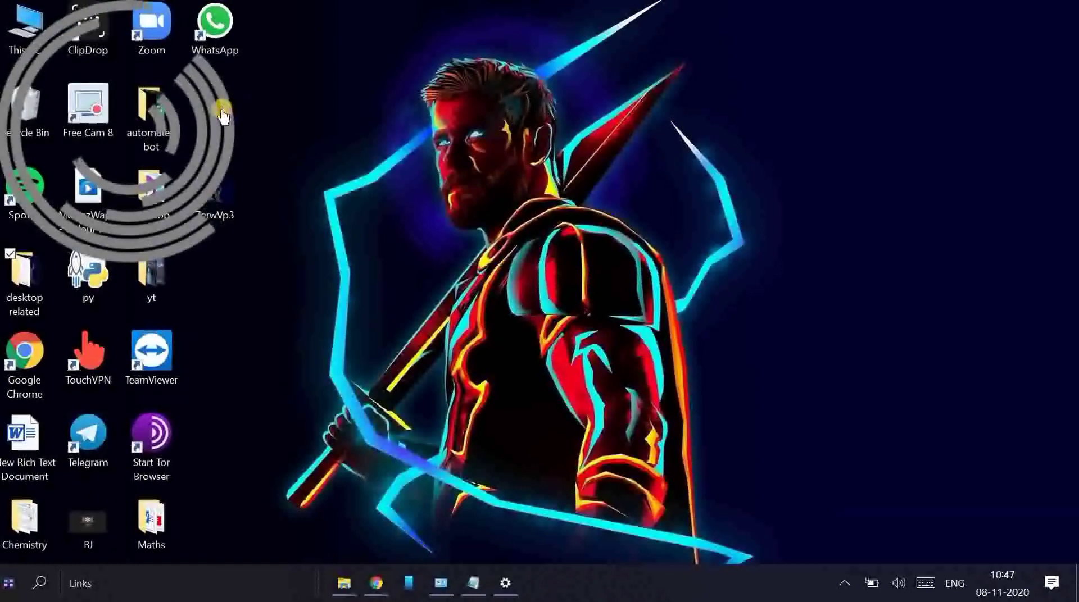
left_click(320, 137)
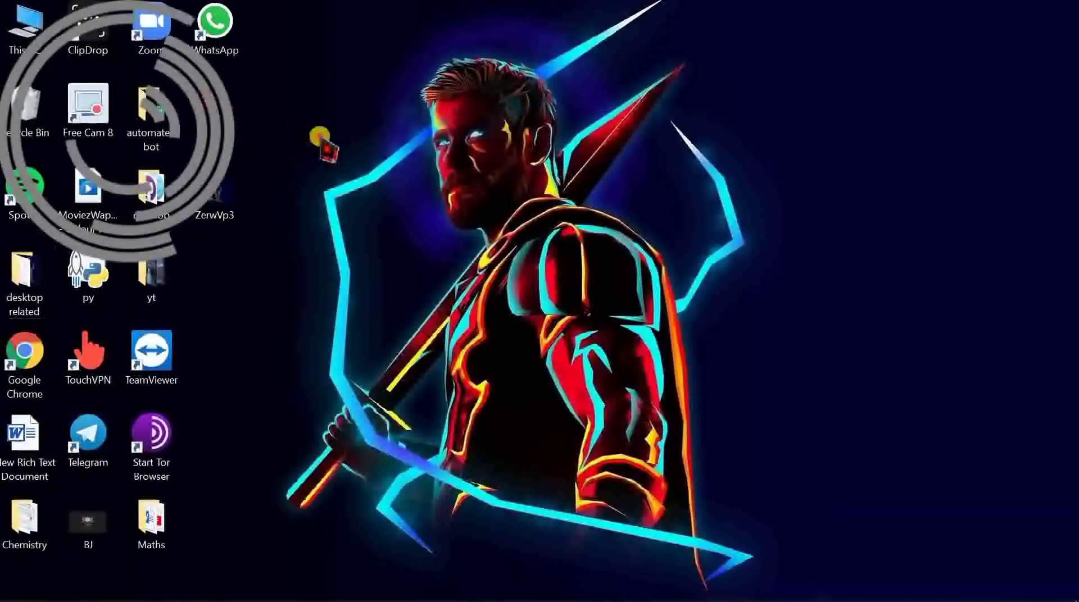
right_click(654, 190)
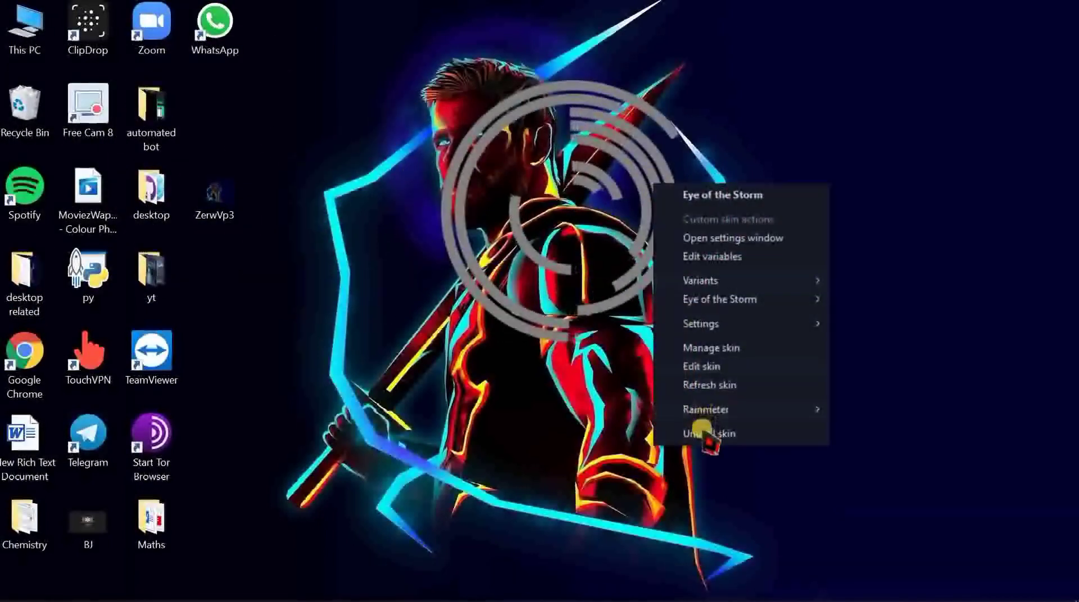
left_click(705, 434)
Refresh the desktop and hide all desktop icons.
right_click(364, 248)
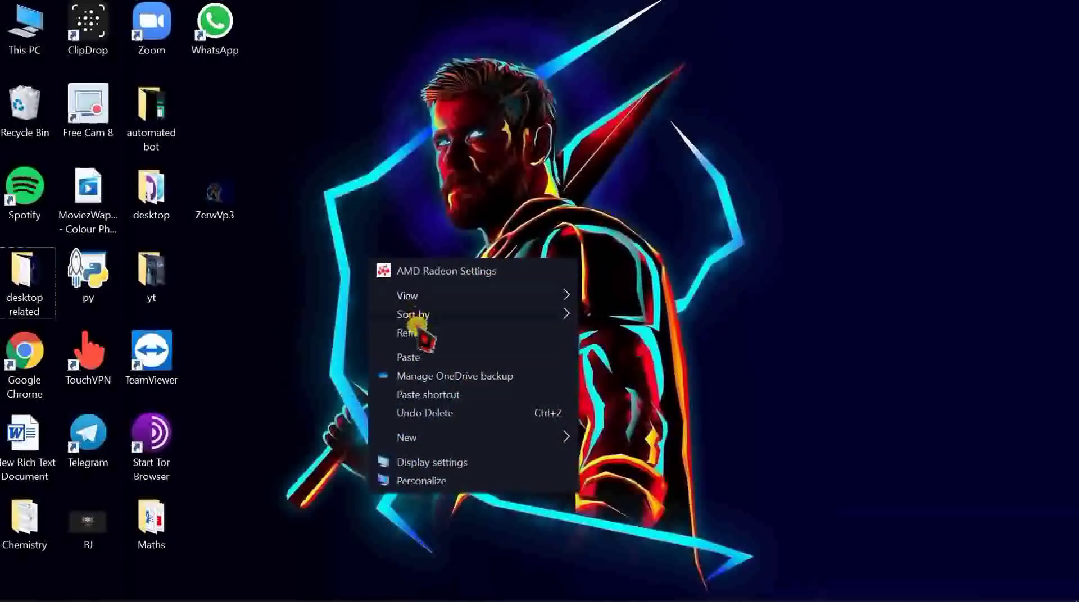
left_click(415, 333)
right_click(210, 223)
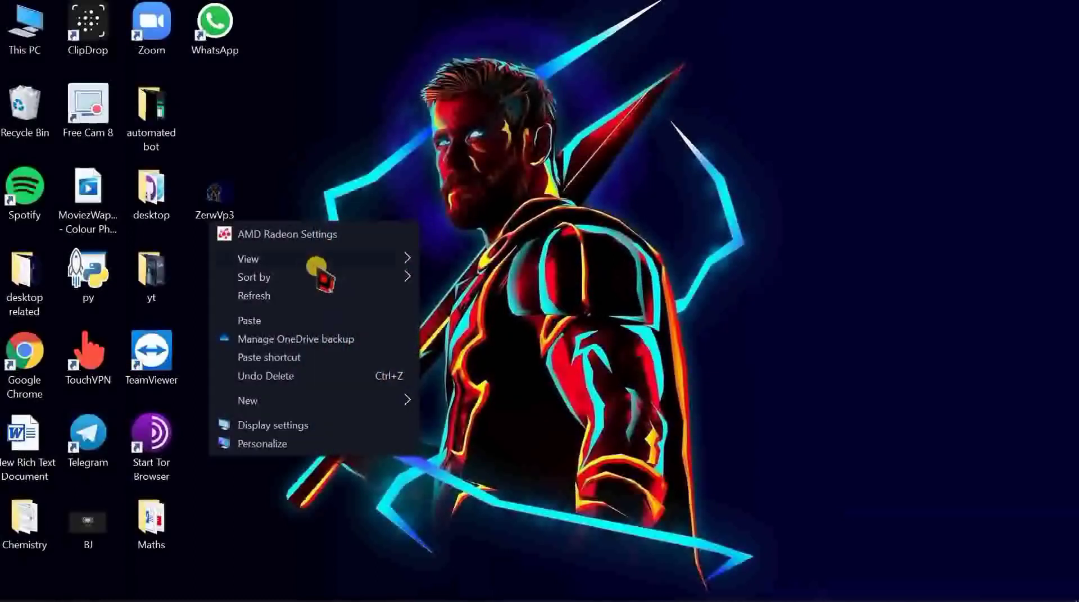
mouse_move(231, 260)
left_click(121, 365)
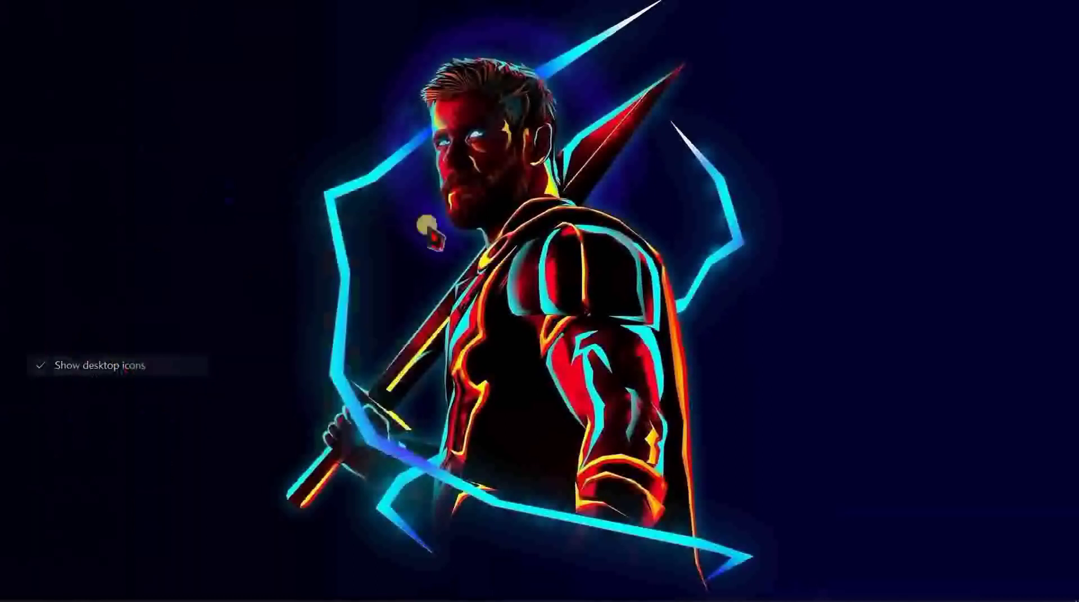
Load Eye of the Storm.ini from the Rainmeter skin manager and minimise the manager.
left_click(841, 585)
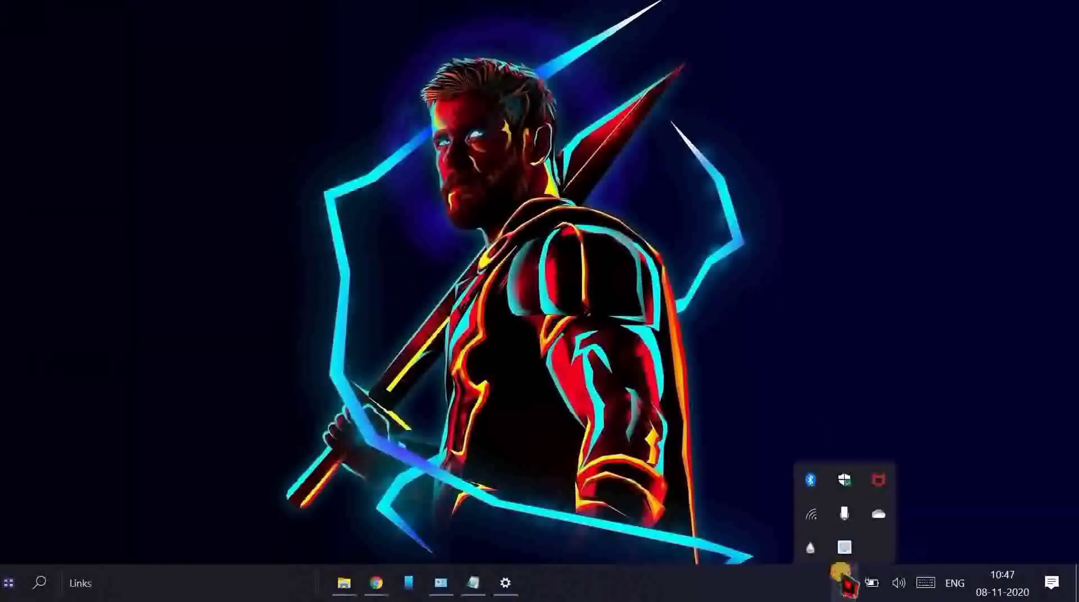
left_click(810, 549)
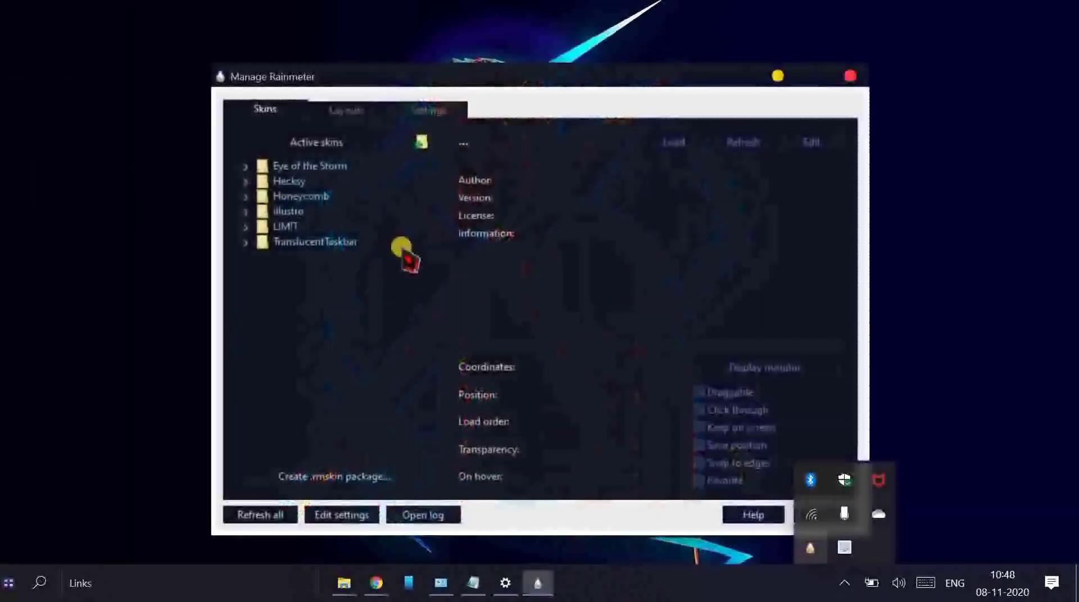
left_click(246, 166)
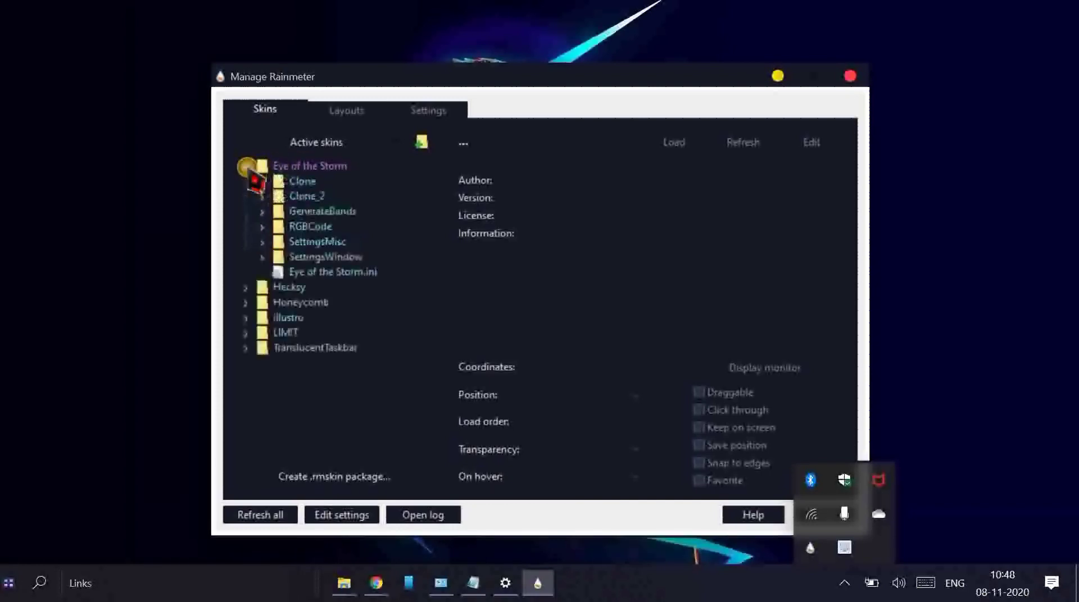
left_click(318, 272)
left_click(672, 148)
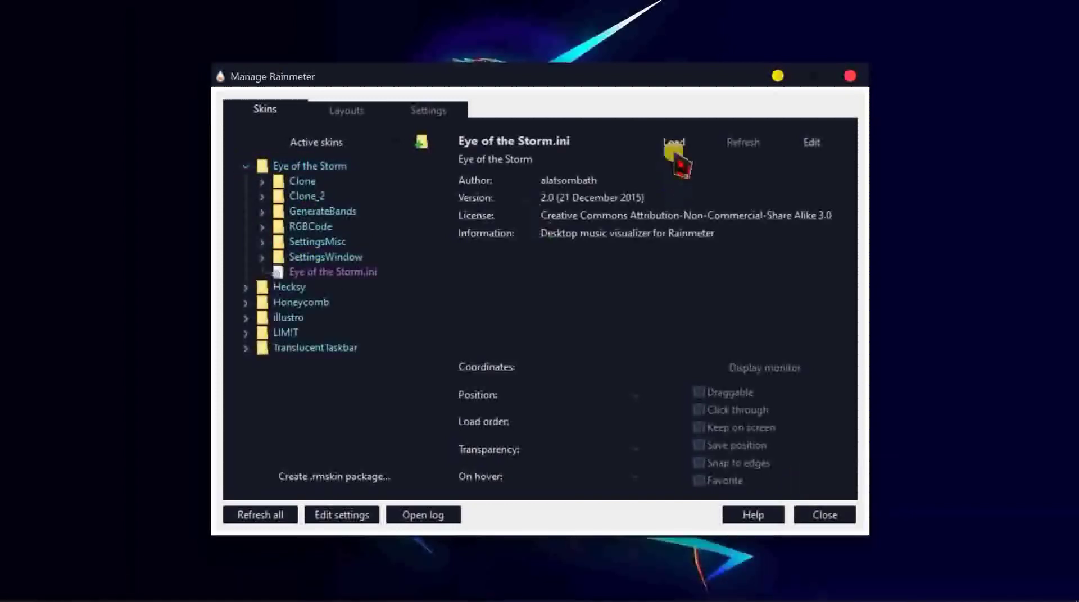
left_click(773, 77)
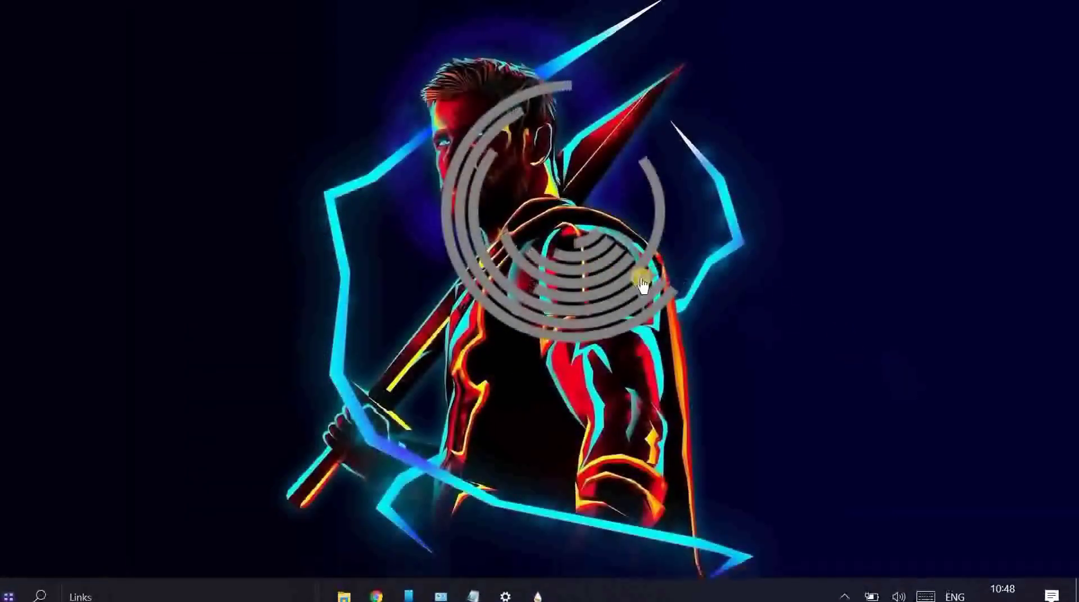
Move the Eye of the Storm visualizer to the lower-right area of the desktop and look through its Audio and Extras settings.
left_click_drag(921, 374, 987, 489)
double_click(931, 488)
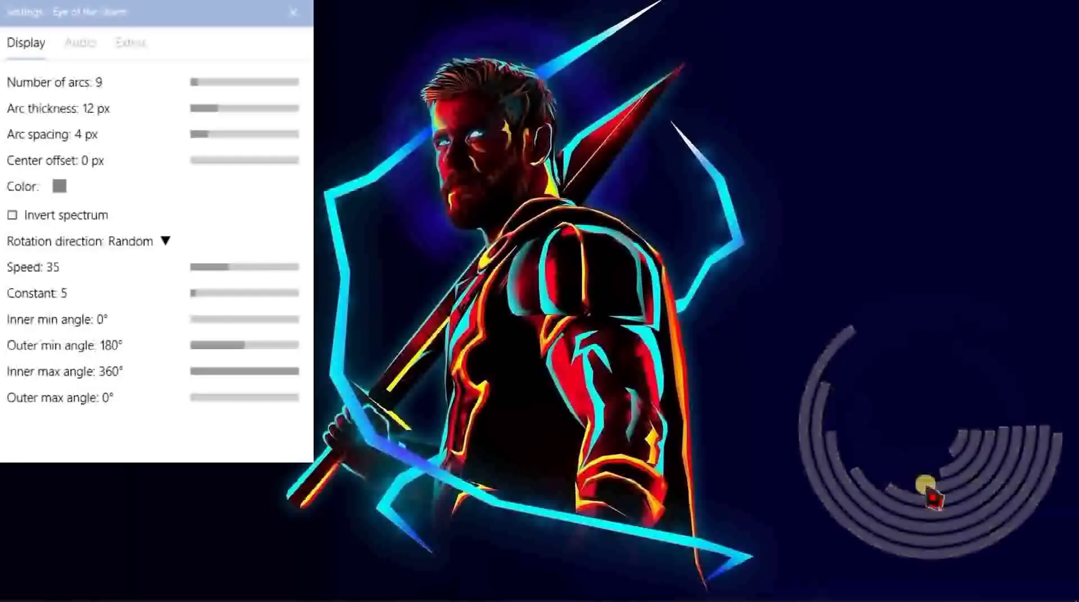
left_click(89, 44)
left_click(135, 44)
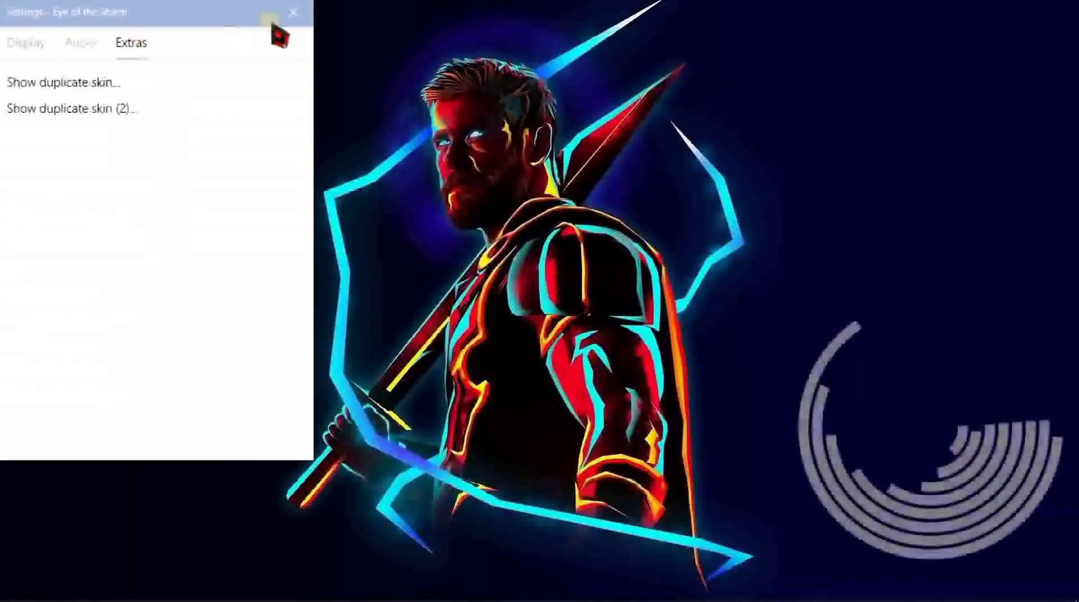
left_click(293, 11)
Load the LIM!T fill-clock.ini skin from the Rainmeter manager, then minimise the manager and move the clock to the upper-right area of the desktop.
mouse_move(780, 596)
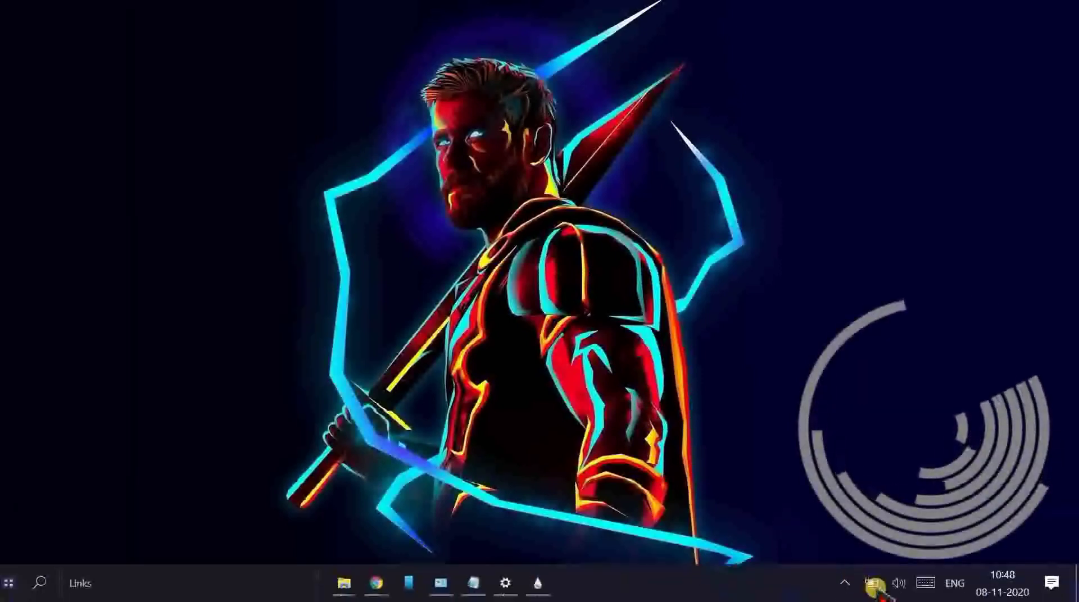
left_click(844, 583)
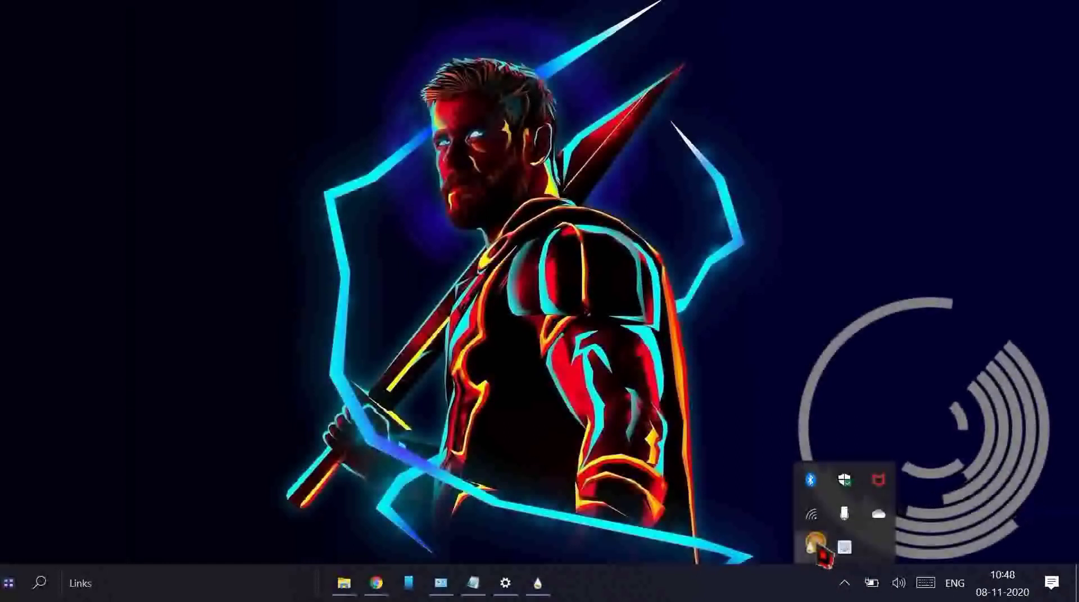
left_click(813, 545)
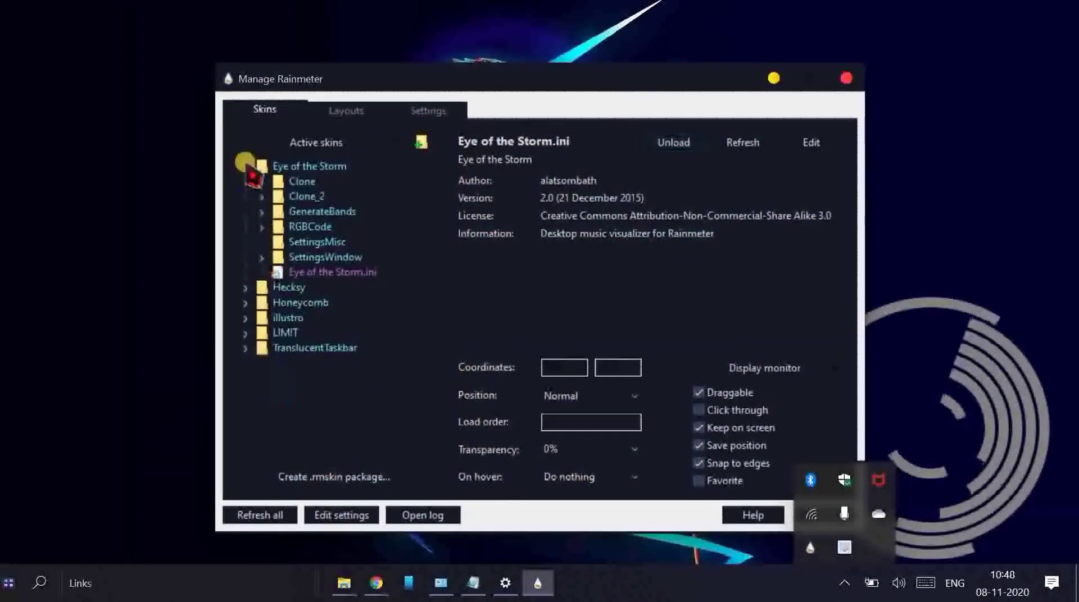
left_click(244, 166)
left_click(245, 227)
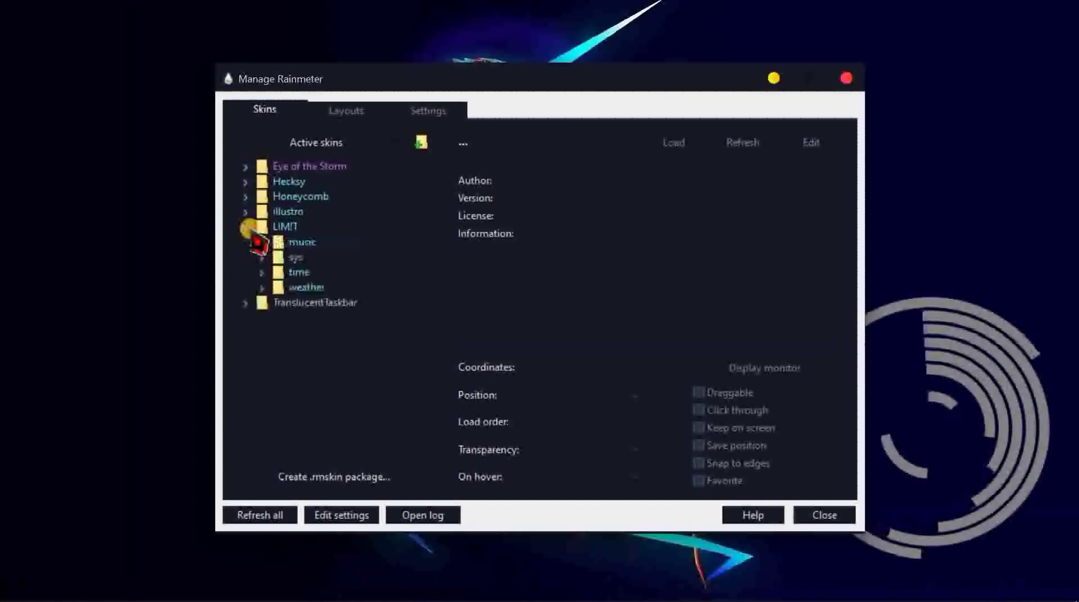
left_click(261, 273)
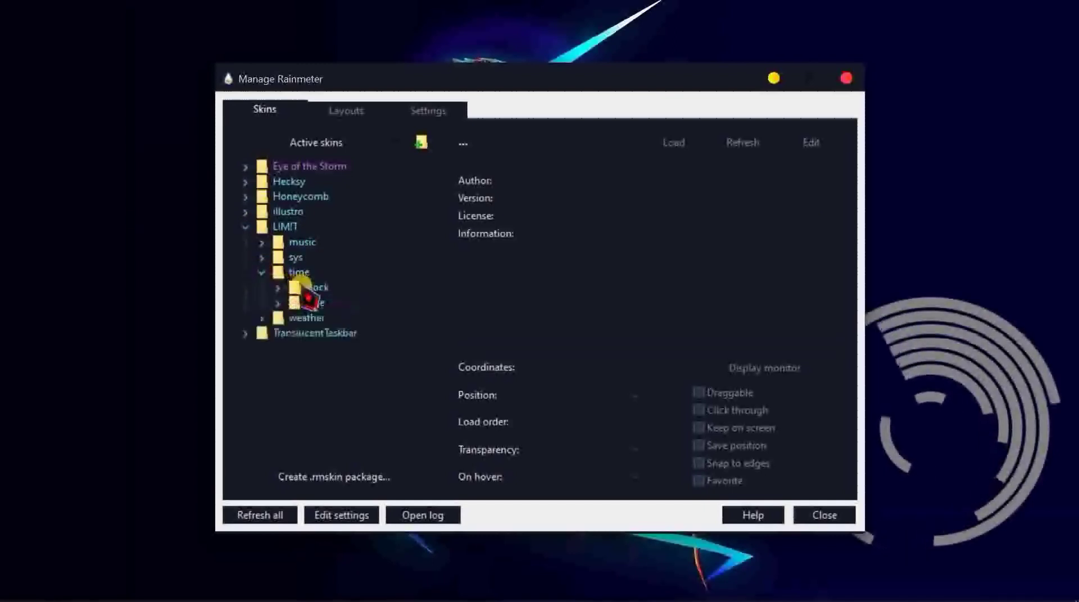
left_click(276, 287)
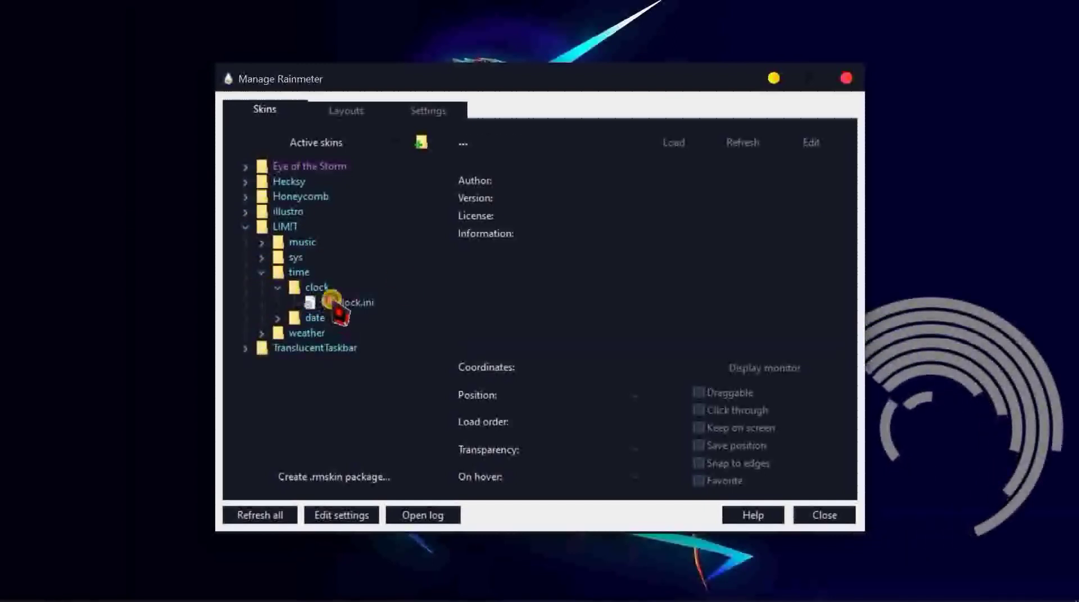
left_click(332, 303)
left_click(679, 141)
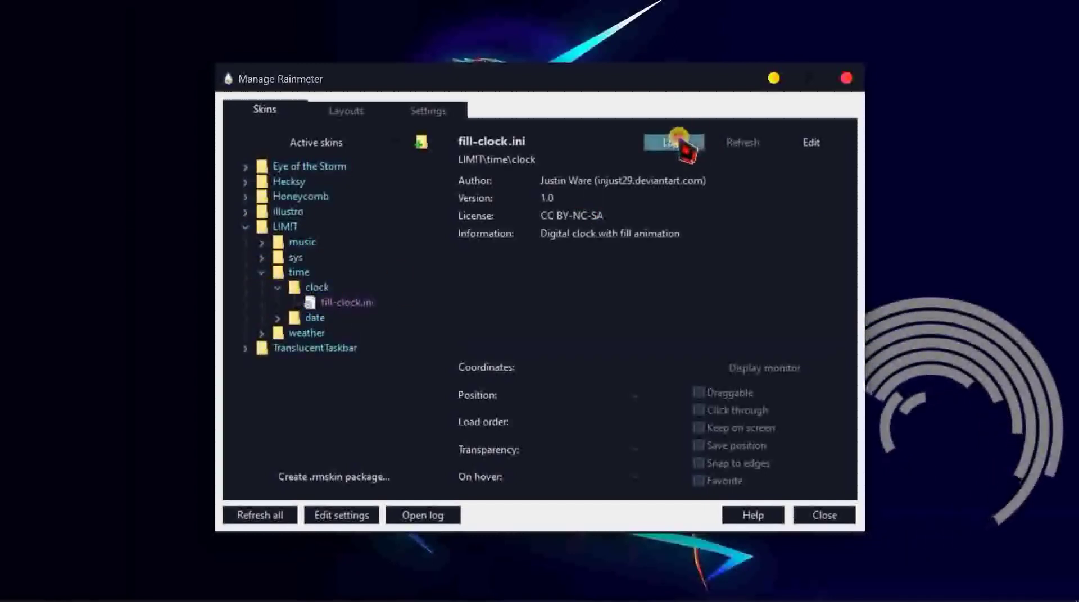
left_click(760, 82)
left_click_drag(458, 90, 990, 150)
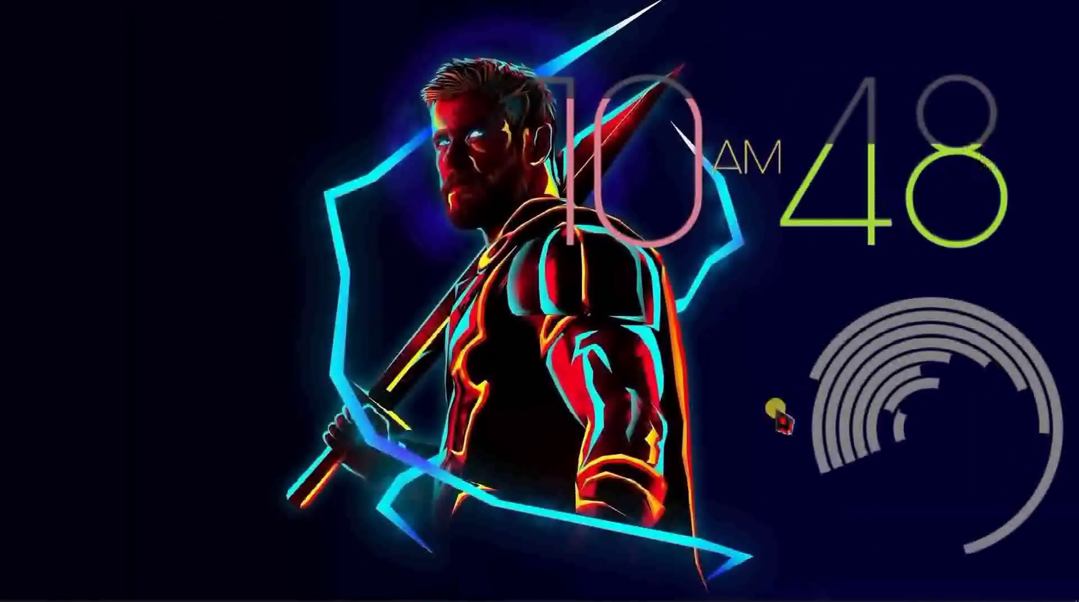
Load the LIM!T fill-date.ini skin and move the date widget to the lower-left area of the desktop.
left_click(843, 583)
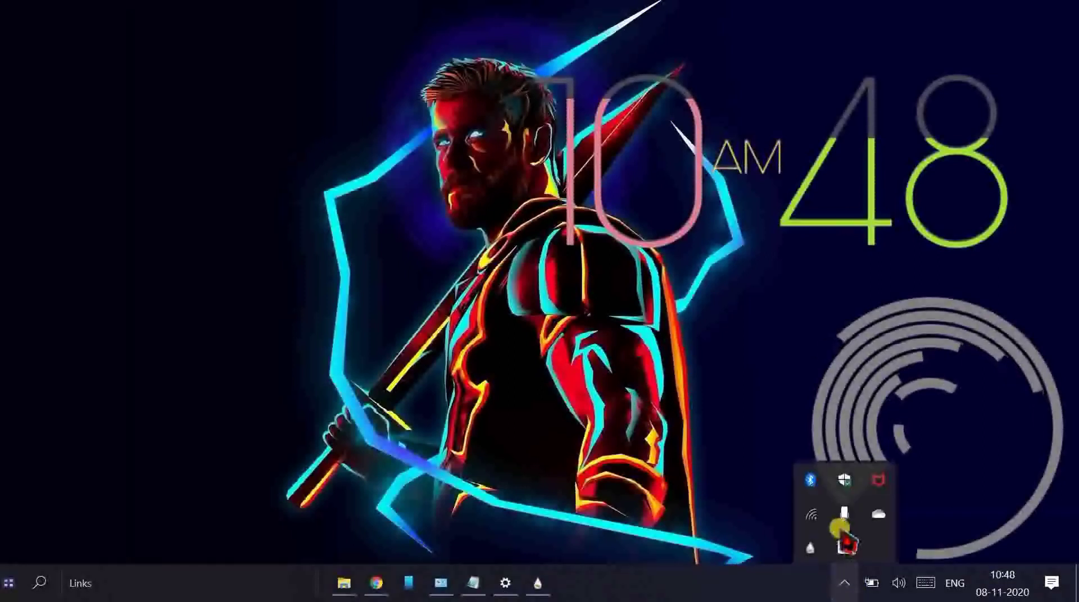
left_click(809, 546)
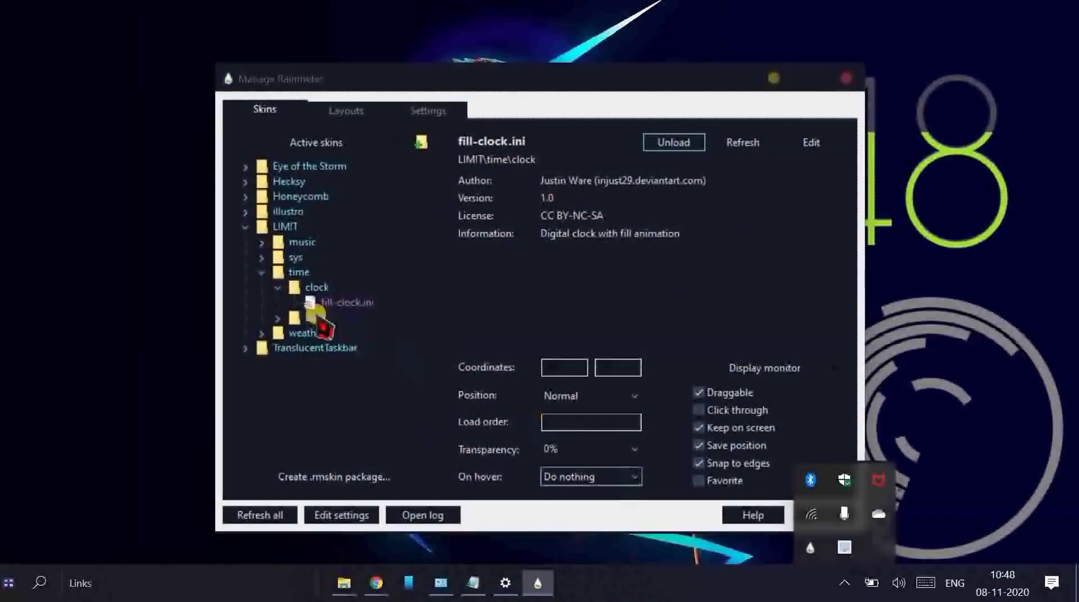
left_click(278, 318)
left_click(336, 332)
left_click(677, 142)
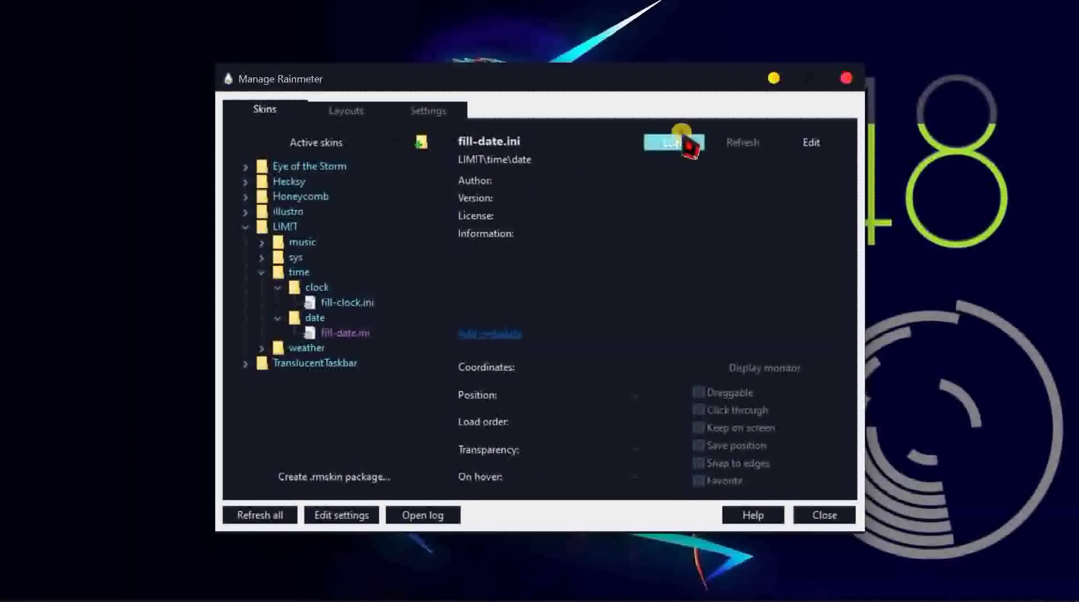
left_click(773, 79)
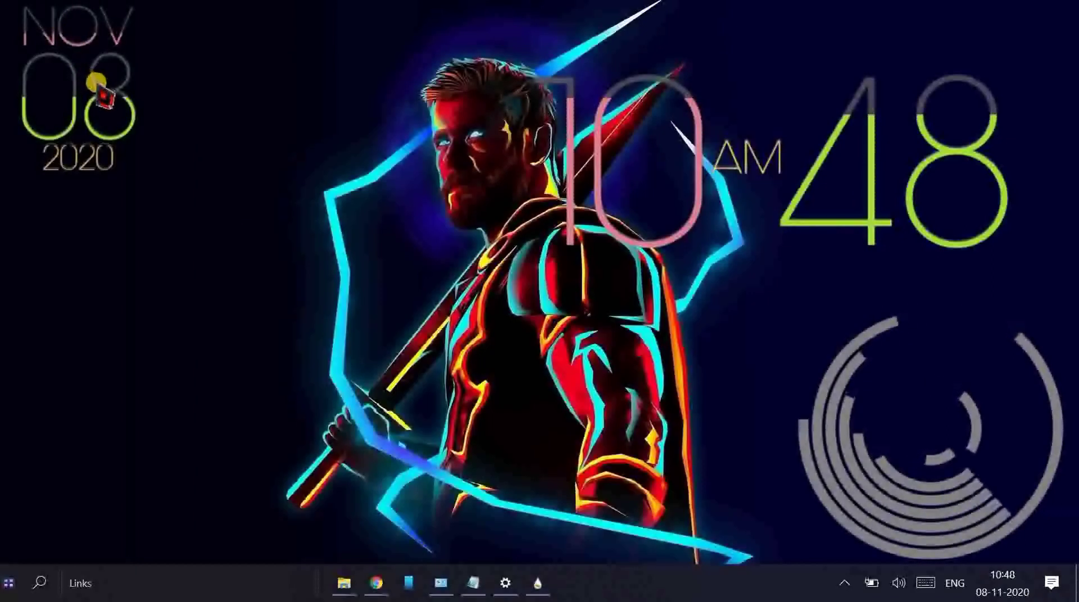
left_click_drag(102, 193, 147, 519)
Reopen the Rainmeter manager and load Sample.ini from the TranslucentTaskbar skin folder.
left_click(844, 583)
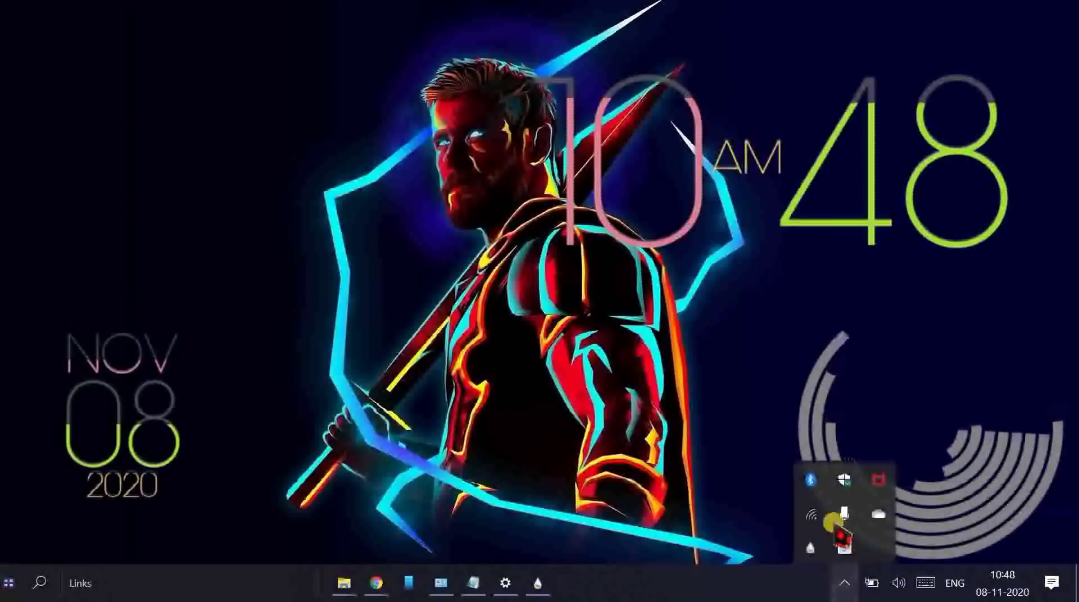
left_click(812, 546)
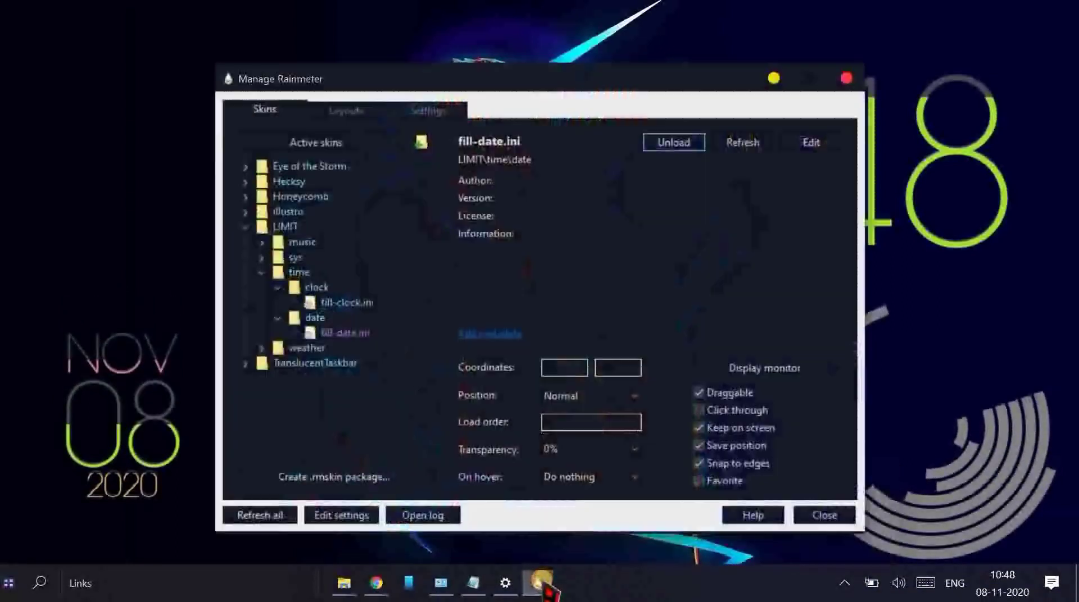
left_click(261, 243)
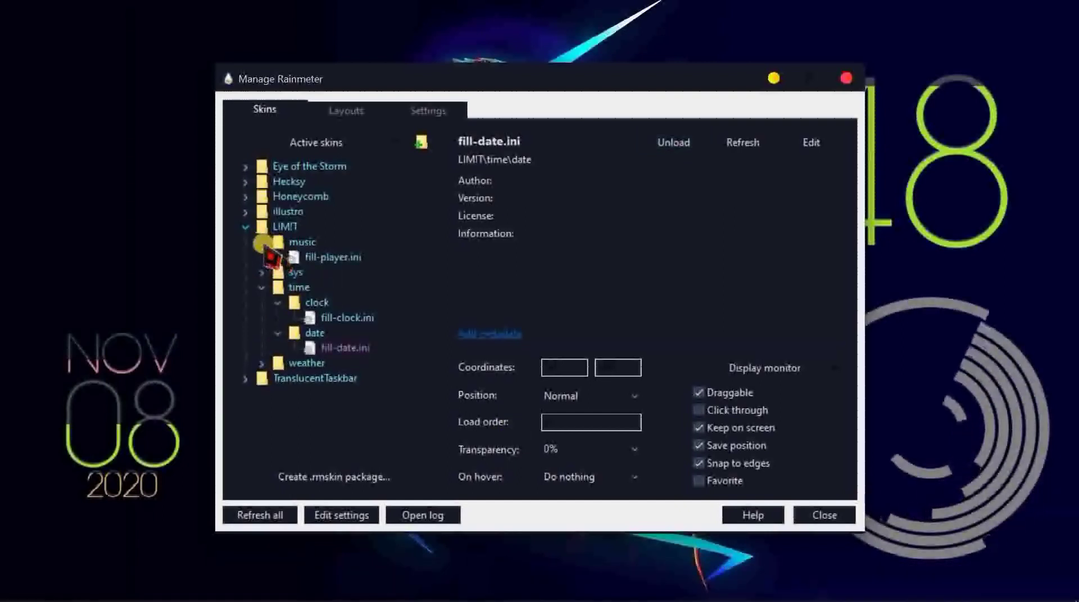
left_click(262, 242)
left_click(245, 227)
left_click(245, 242)
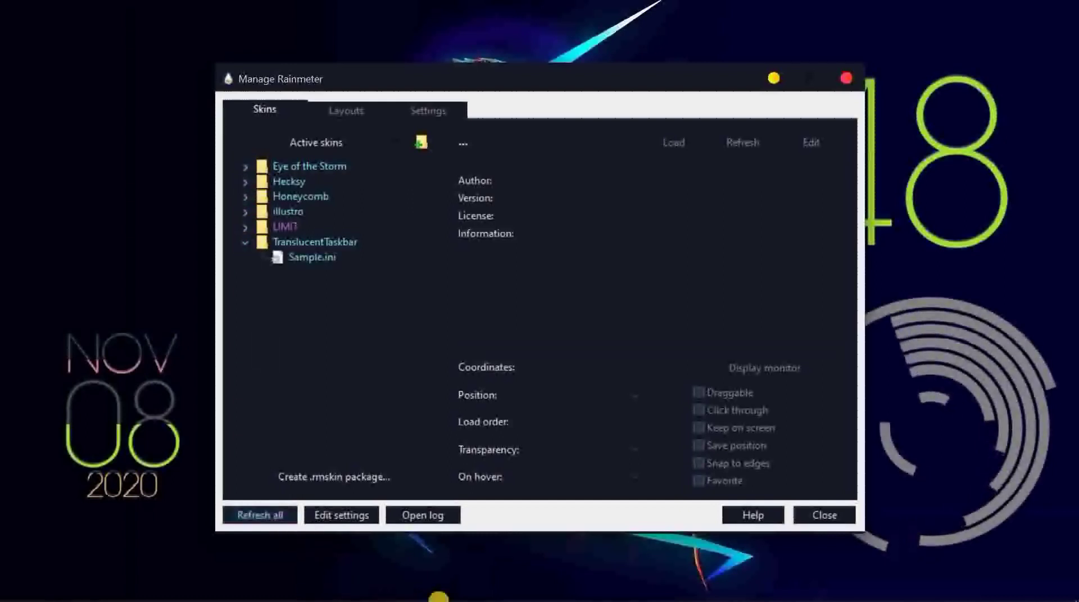
left_click(272, 259)
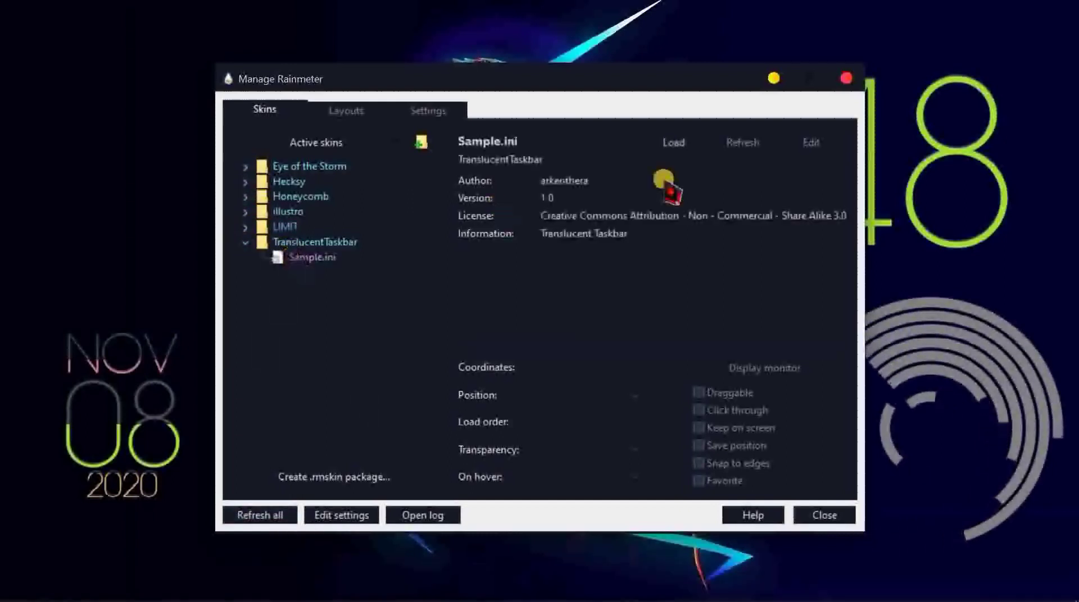
left_click(684, 143)
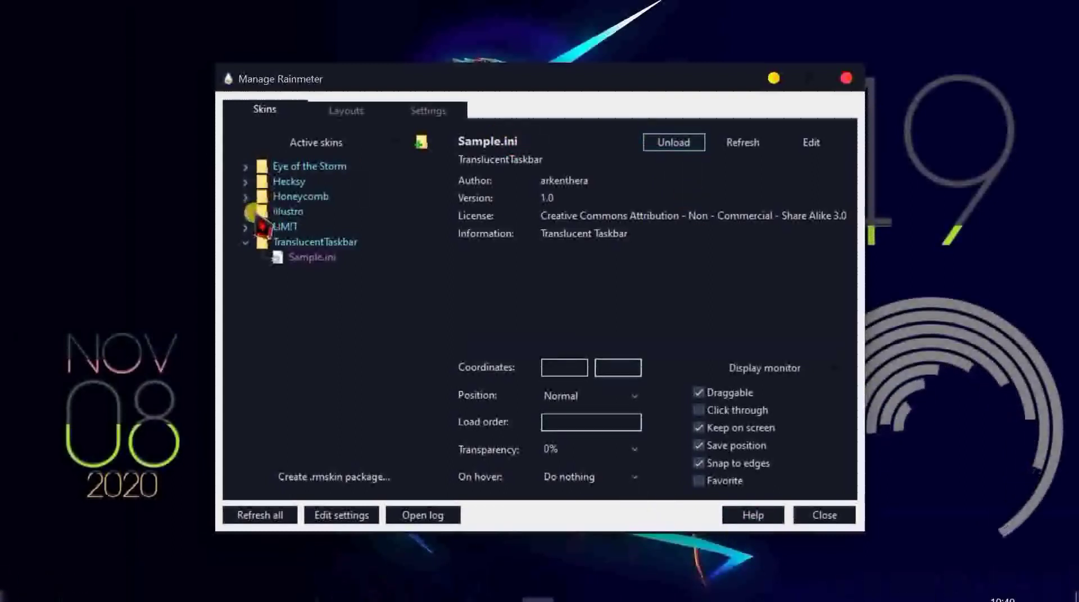
left_click(245, 242)
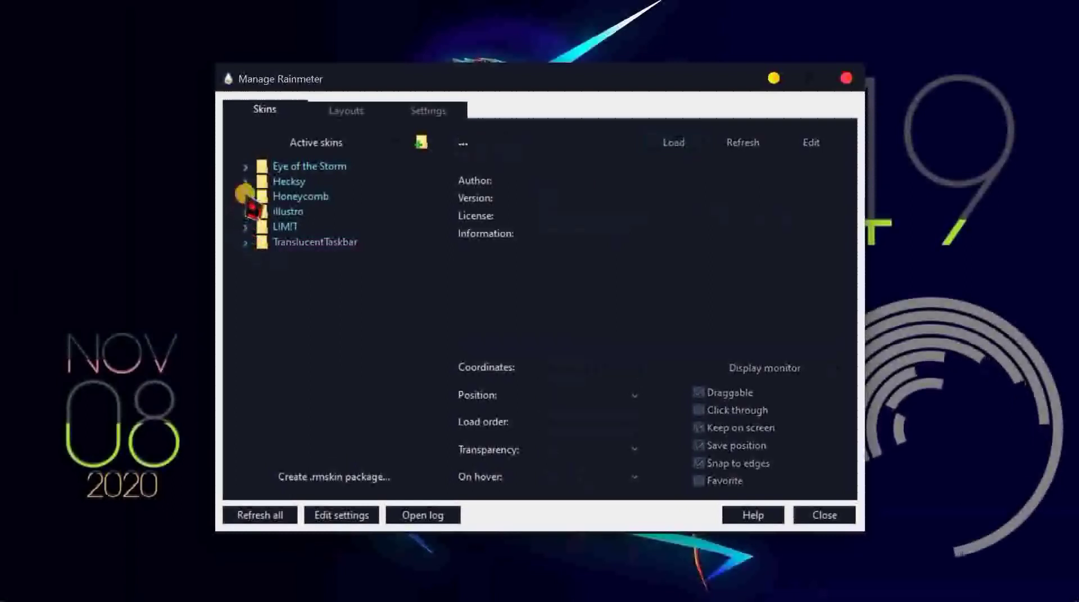
Load the chrome.ini icon skin from the Honeycomb folder and minimise the Rainmeter manager.
left_click(245, 196)
left_click(260, 182)
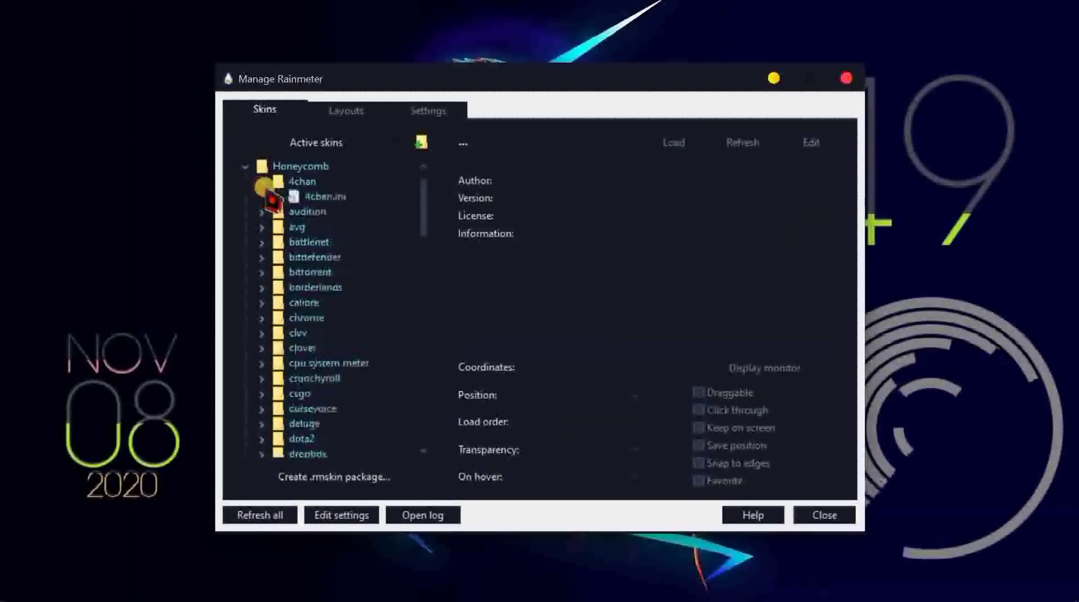
left_click(261, 181)
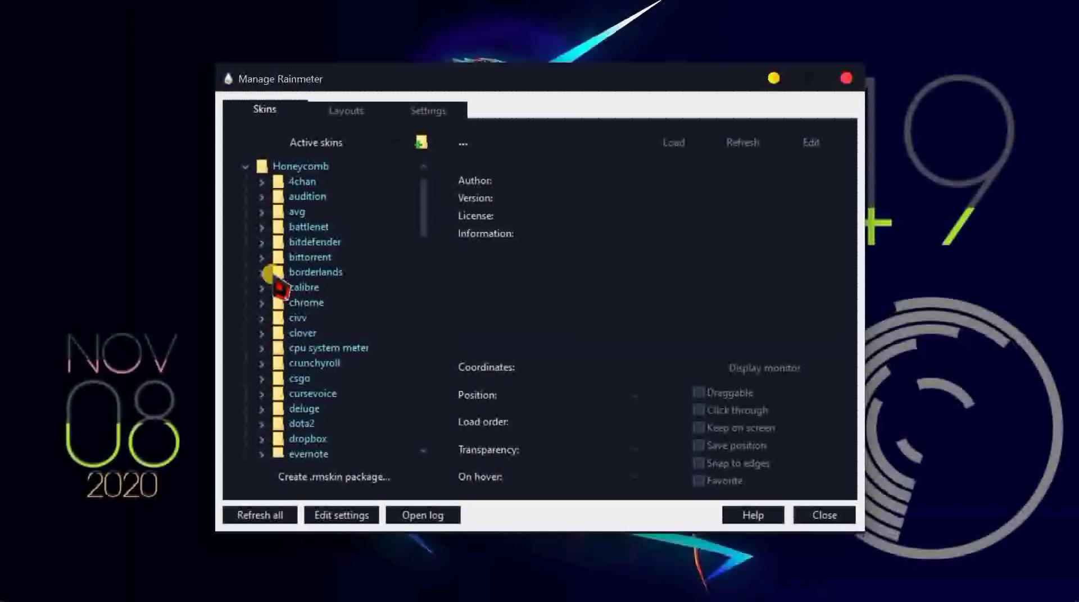
left_click(262, 304)
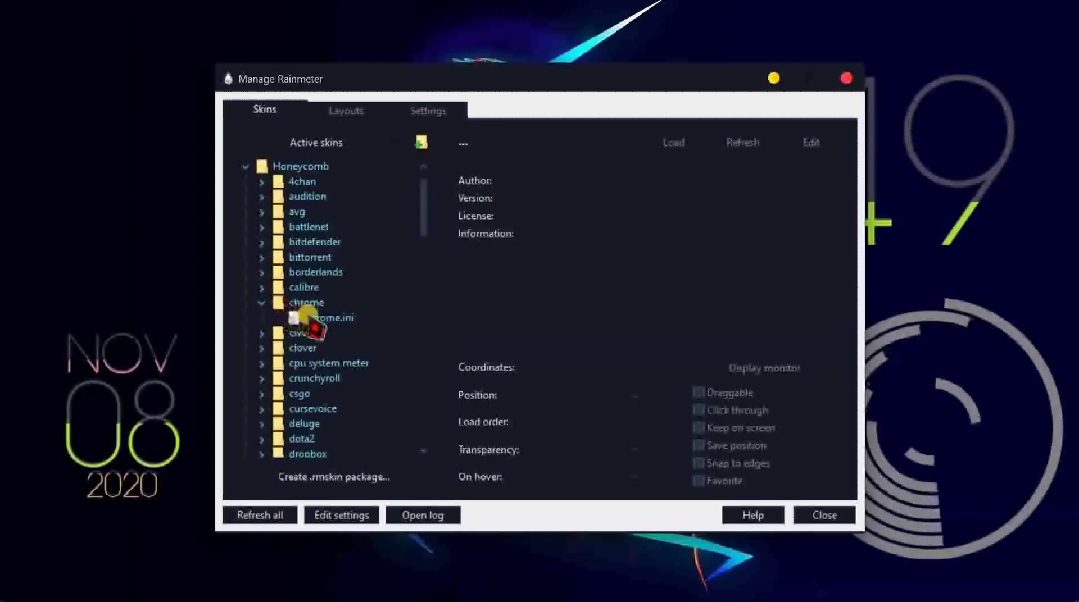
left_click(297, 316)
left_click(686, 139)
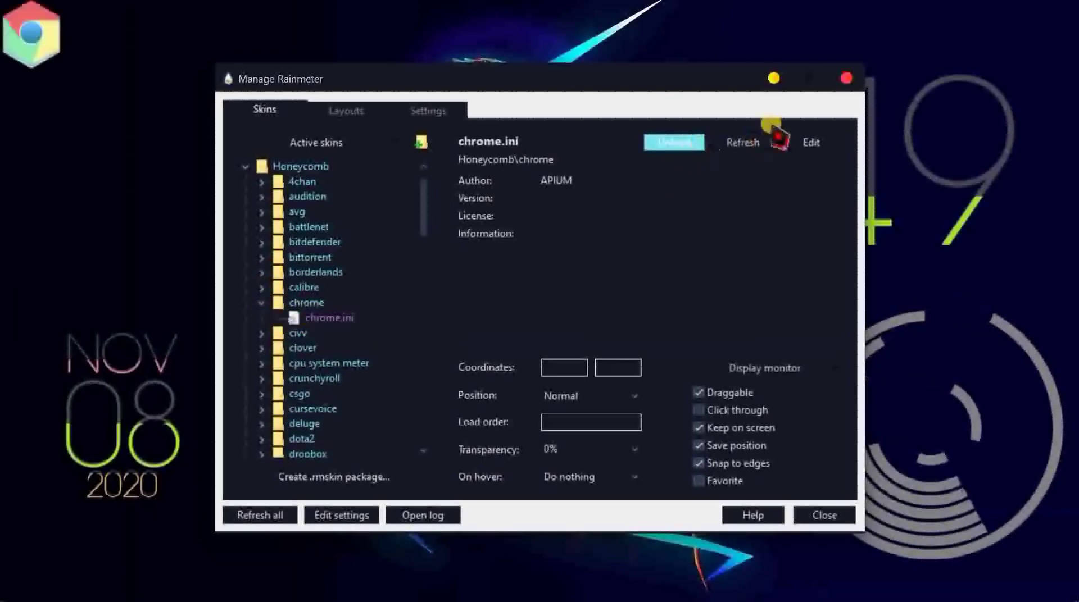
left_click(774, 81)
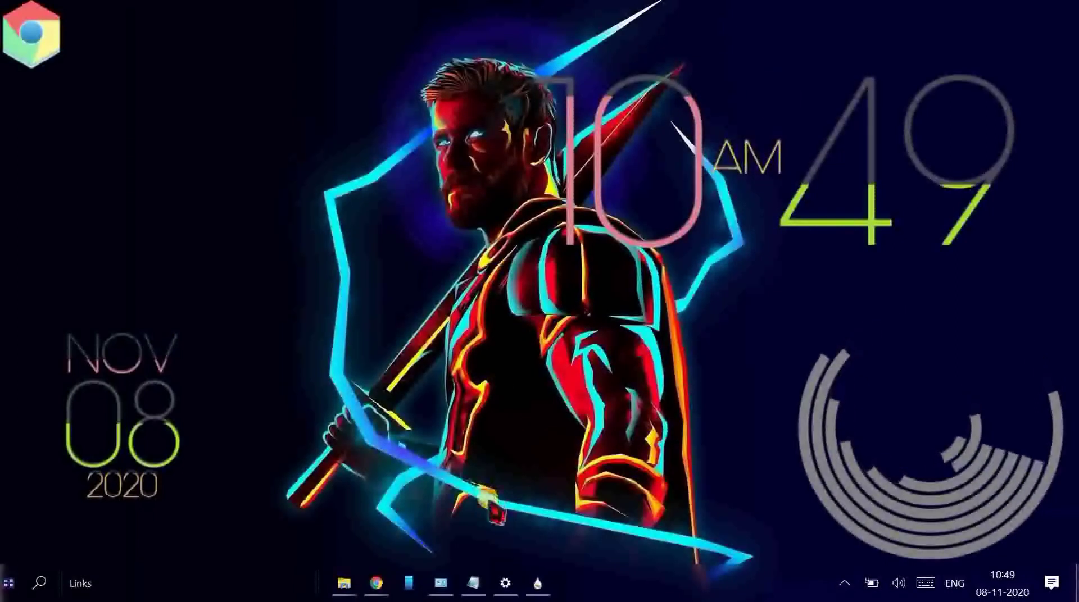
Restore the Rainmeter manager and load the excel.ini icon skin from the Honeycomb folder.
left_click(533, 556)
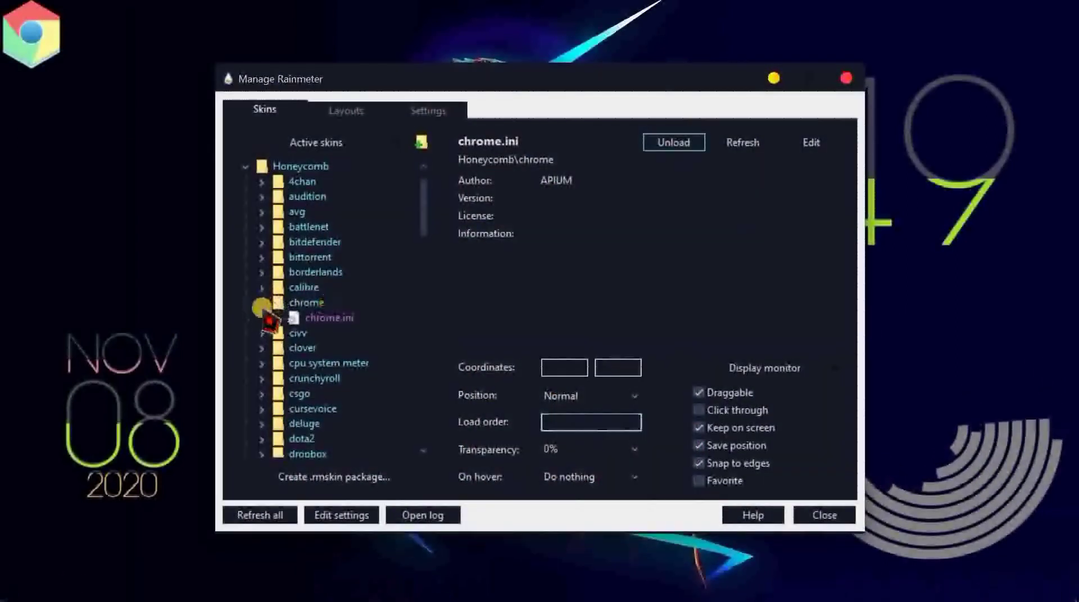
scroll(283, 318, "down", 1)
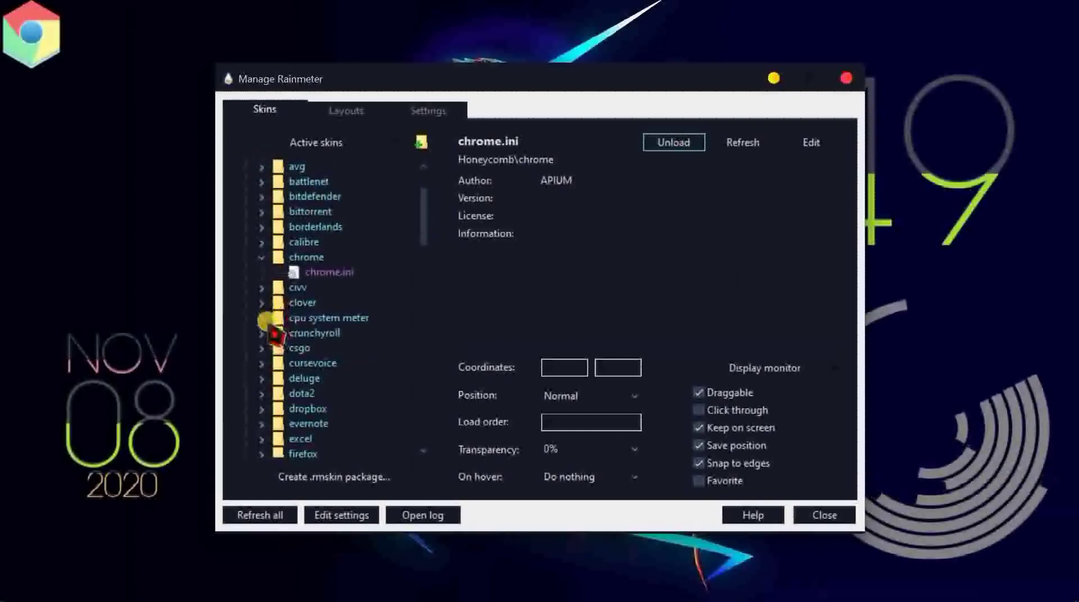
scroll(269, 326, "down", 2)
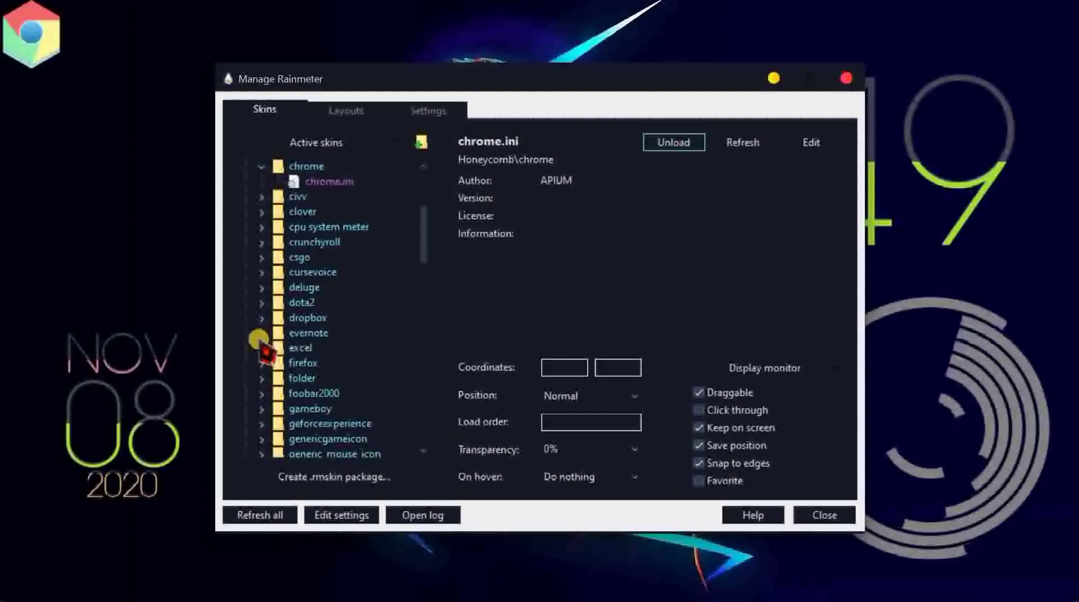
left_click(262, 349)
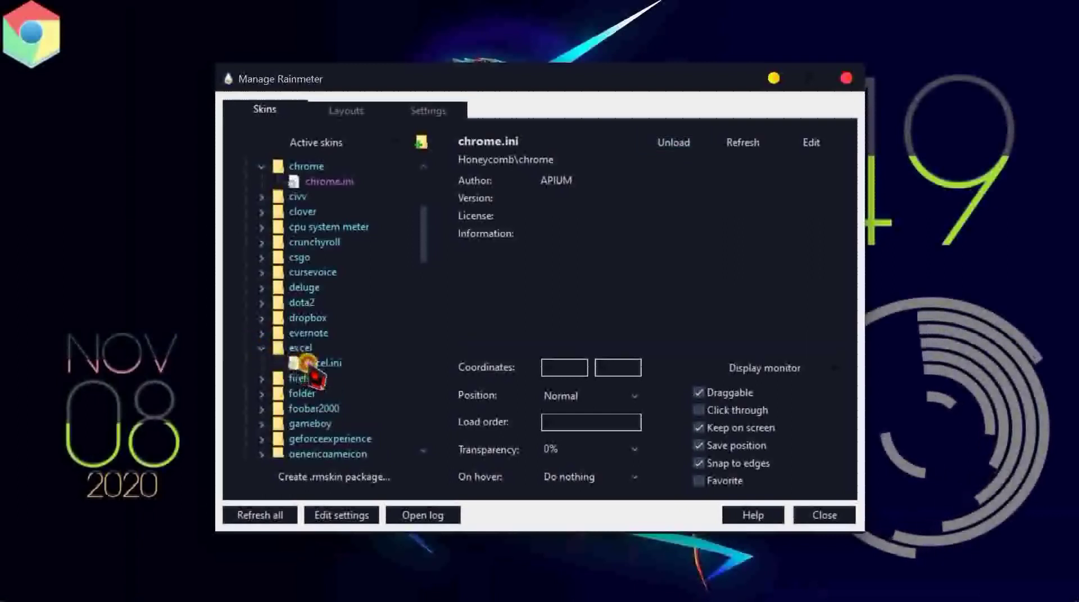
left_click(308, 364)
left_click(677, 144)
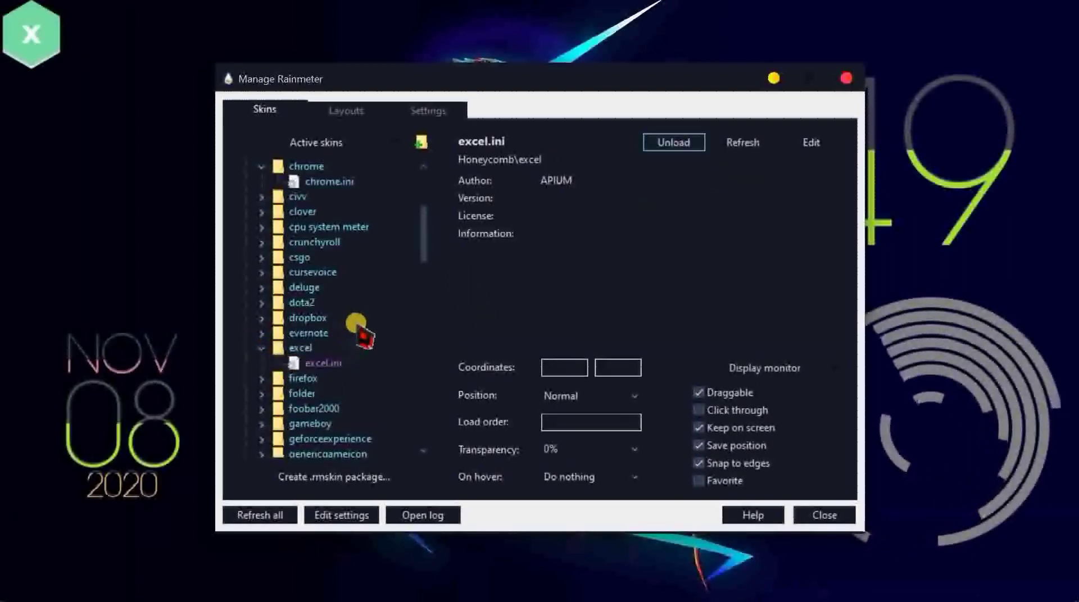
Load the gimp.ini icon skin from the gimp folder of Honeycomb.
scroll(359, 331, "down", 2)
scroll(360, 331, "down", 3)
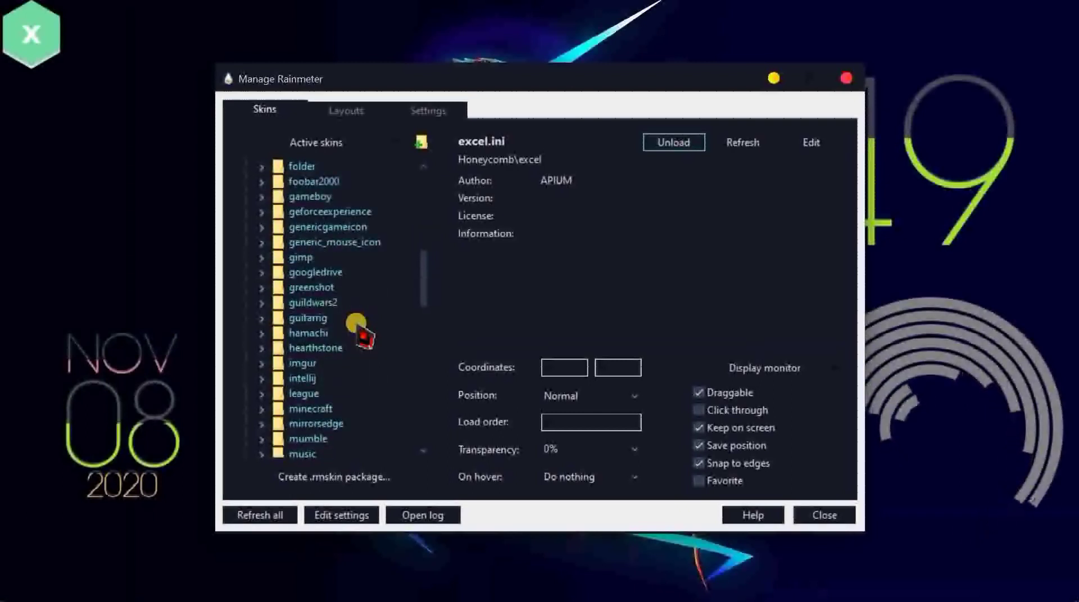
left_click(261, 258)
left_click(327, 273)
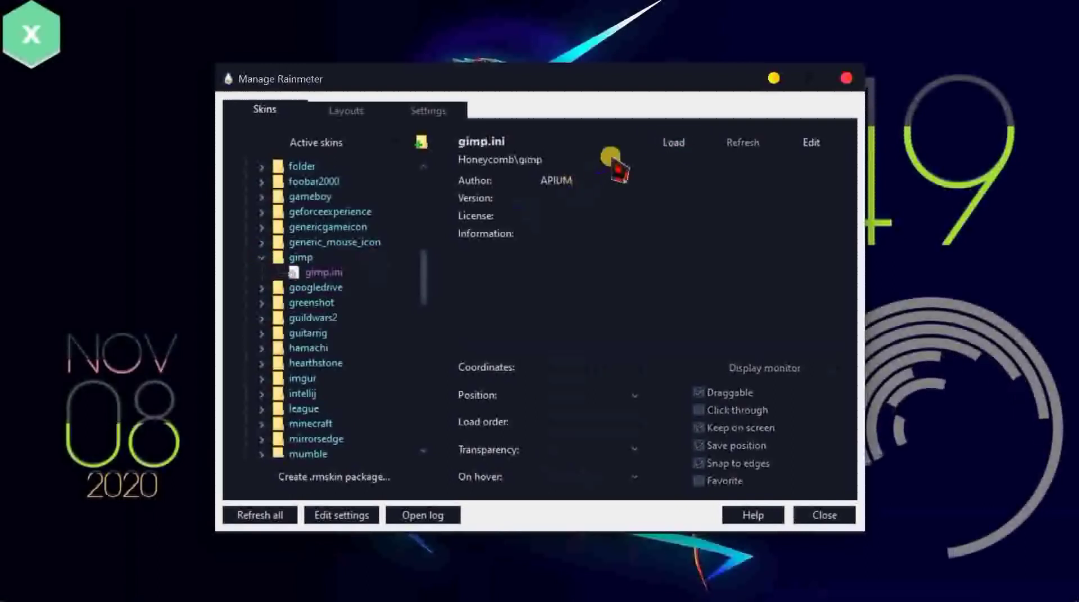
left_click(658, 141)
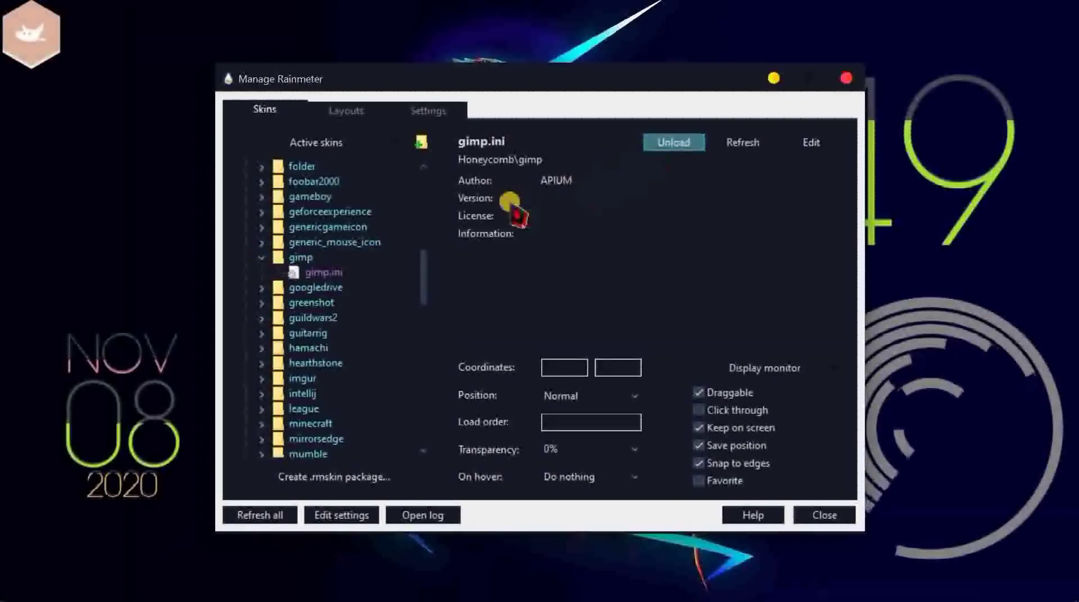
Load the notepad.ini icon skin from the notepad folder of Honeycomb.
scroll(344, 301, "down", 2)
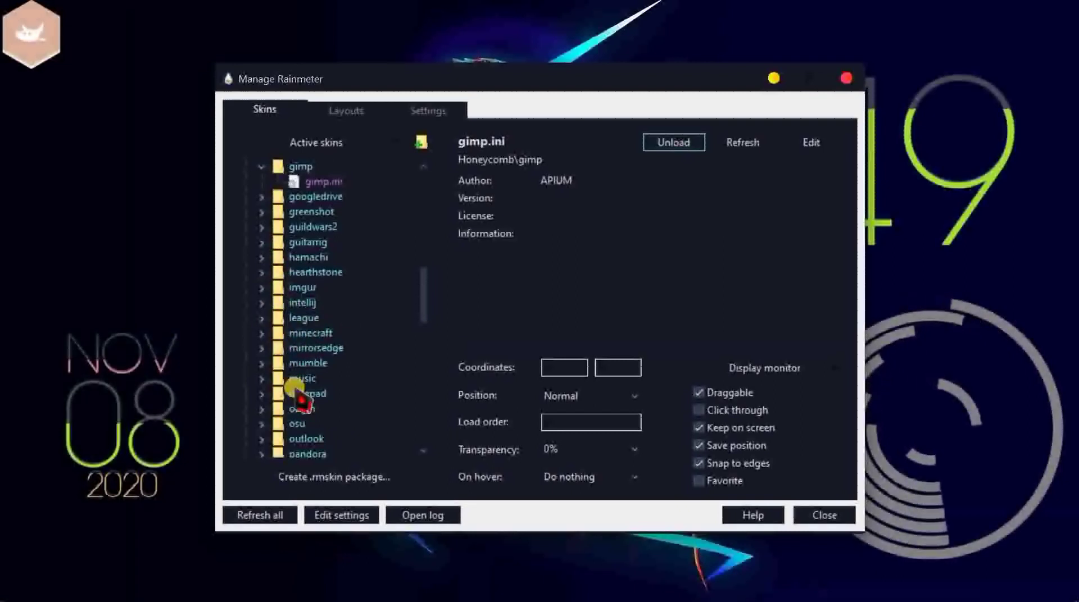
scroll(301, 400, "down", 1)
left_click(261, 348)
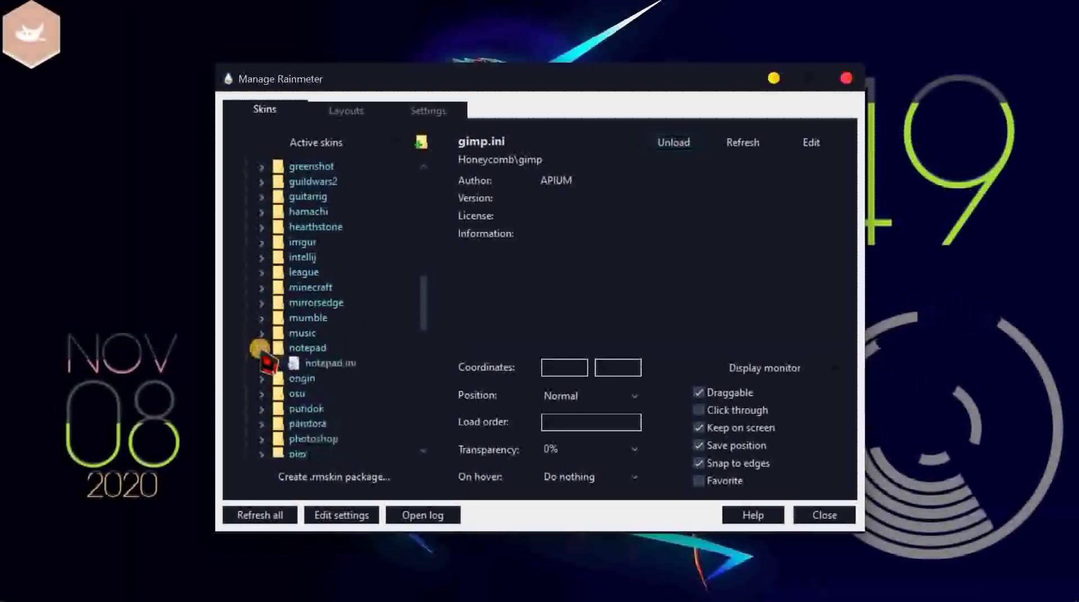
left_click(314, 363)
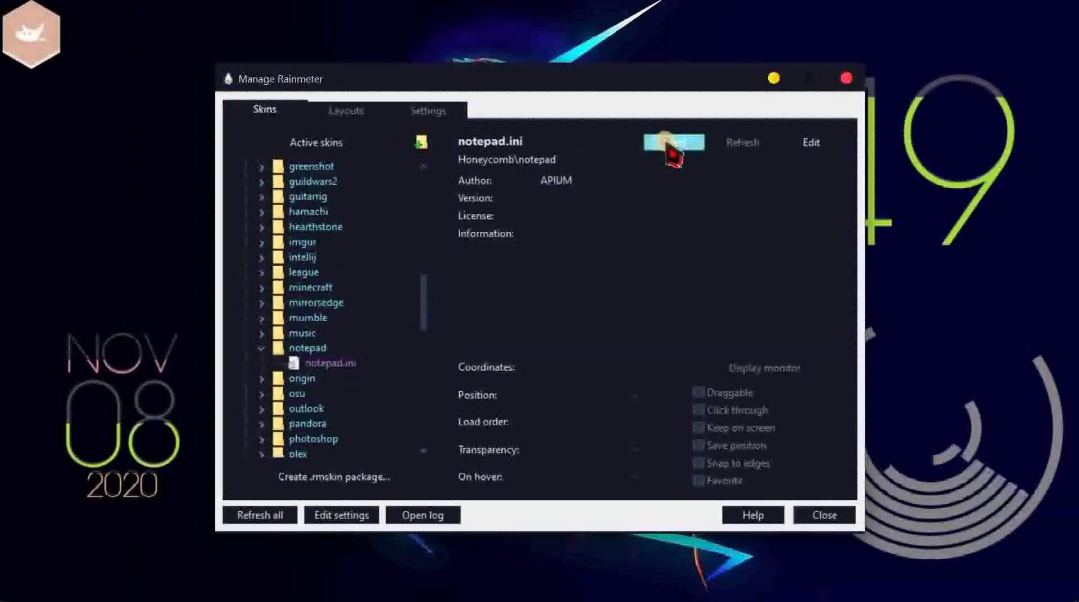
left_click(673, 143)
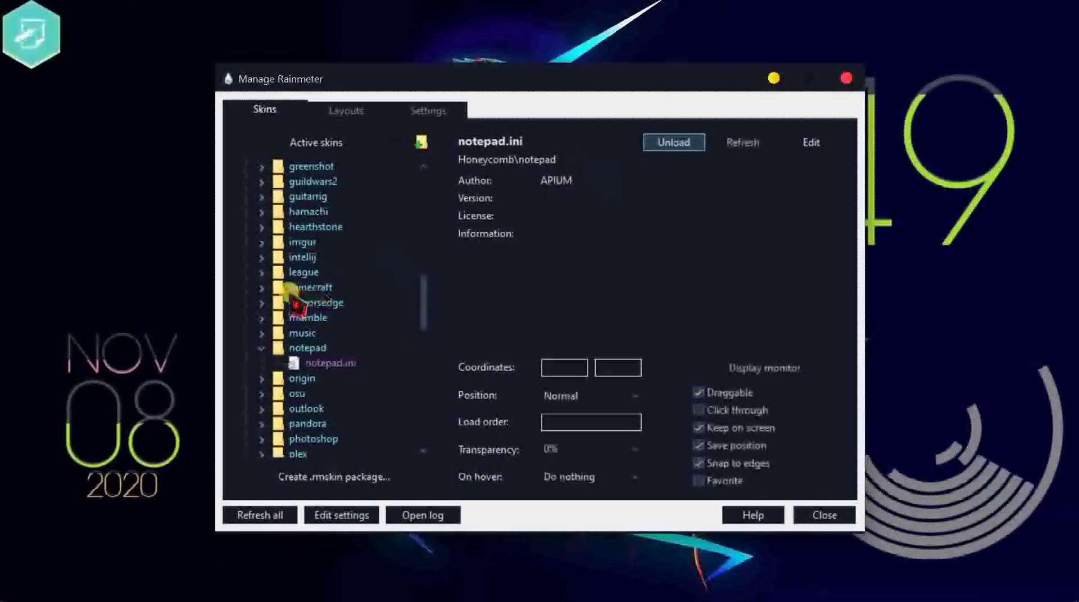
Load the music.ini icon skin from the music folder of Honeycomb.
left_click(261, 333)
left_click(323, 349)
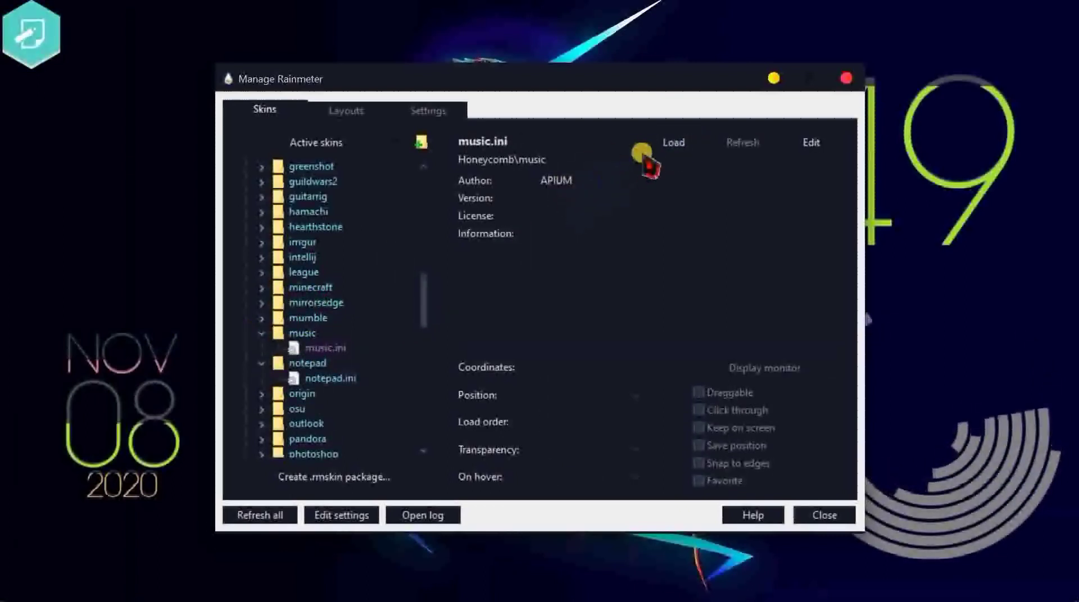
left_click(668, 143)
Load the skype.ini icon skin from the skype folder of Honeycomb.
scroll(360, 322, "down", 3)
scroll(360, 322, "down", 4)
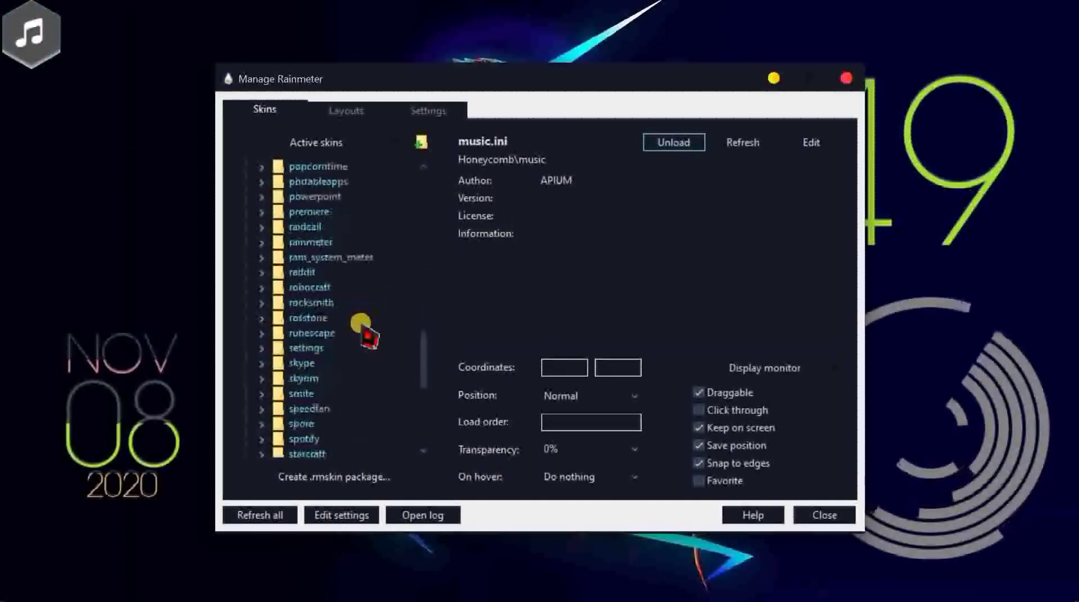
left_click(261, 364)
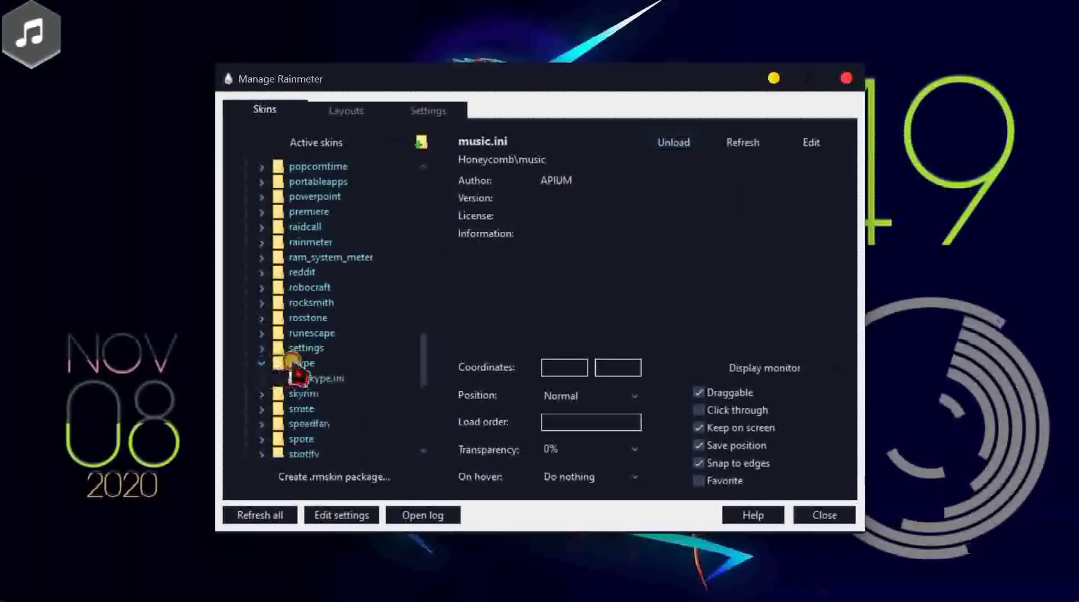
left_click(342, 379)
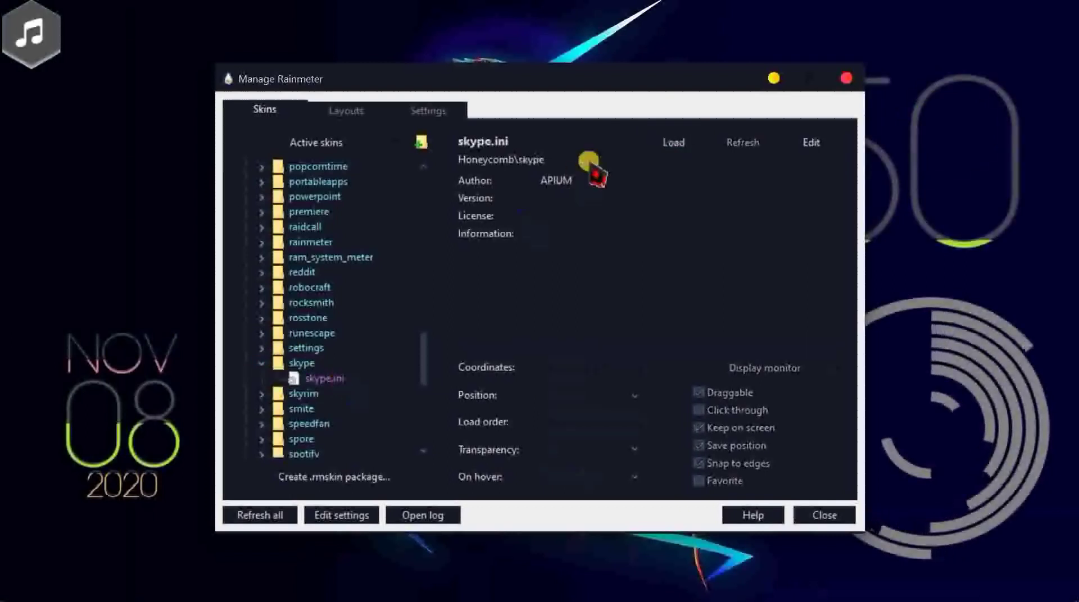
left_click(673, 143)
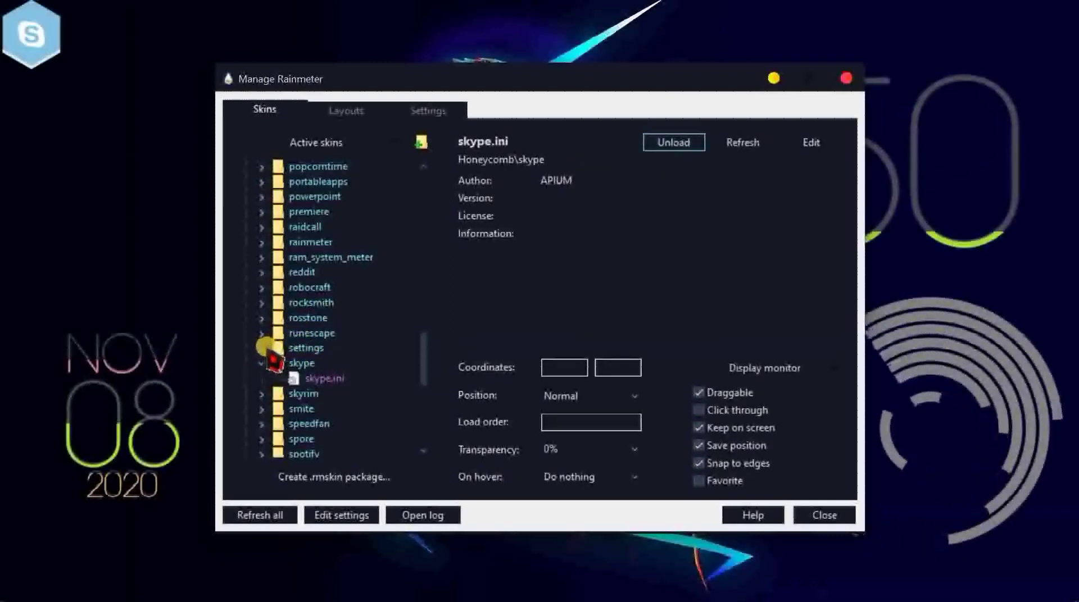
Load the youtube.ini icon skin from the youtube folder of Honeycomb and close the Rainmeter manager.
scroll(298, 362, "down", 7)
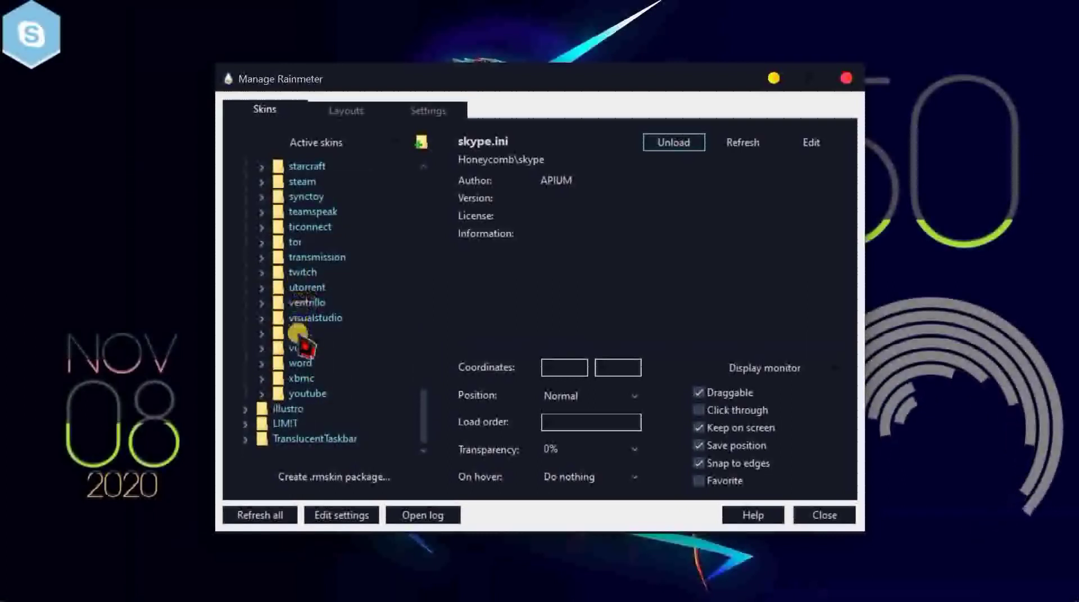
double_click(298, 396)
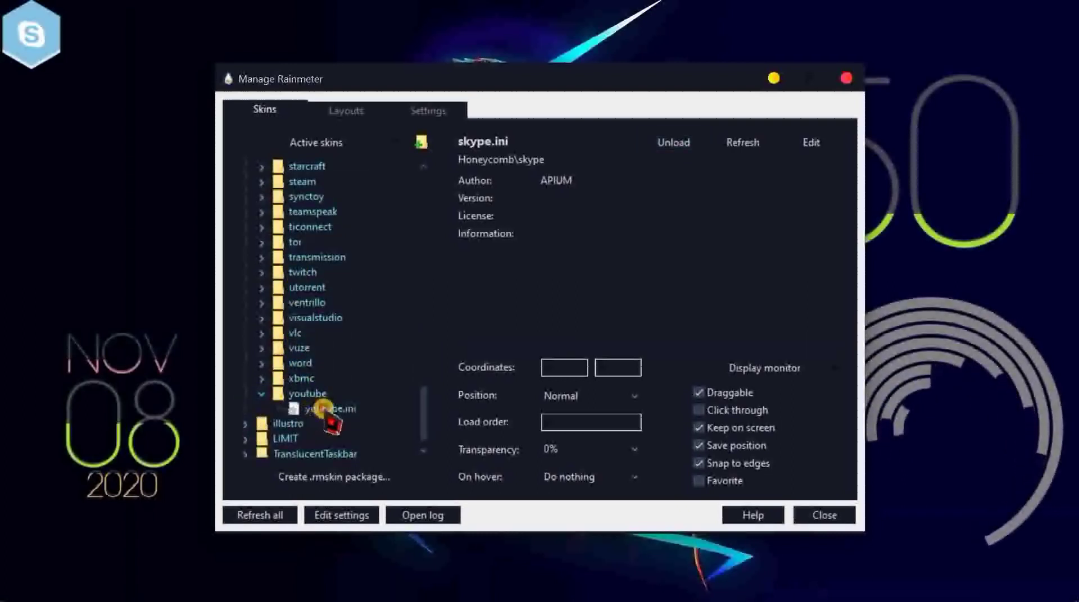
left_click(322, 409)
left_click(674, 143)
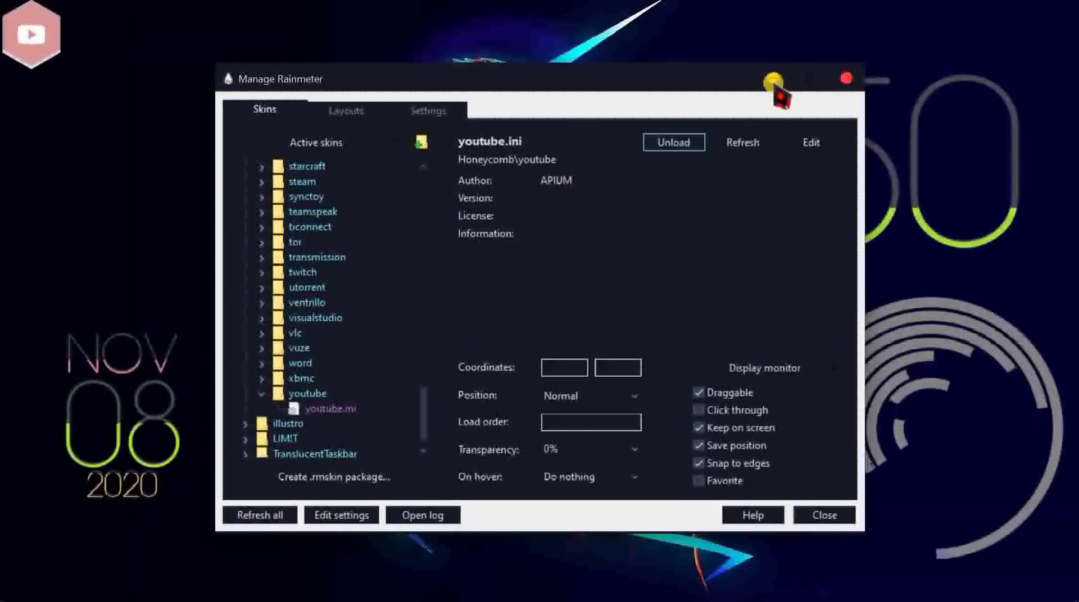
left_click(846, 79)
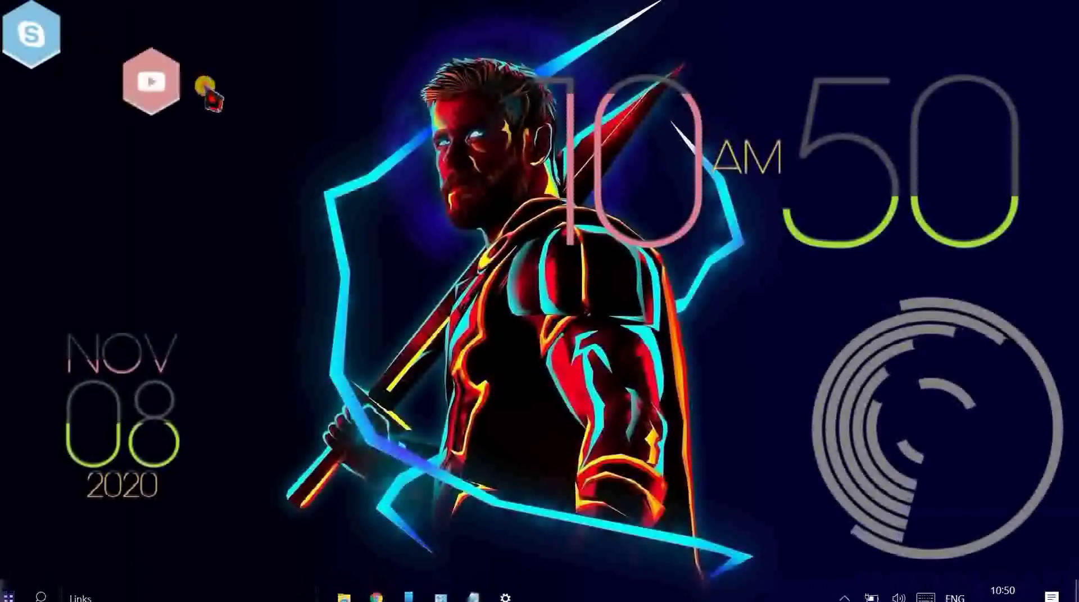
Arrange the music, Skype, YouTube and notepad icons side by side in one honeycomb row on the desktop.
left_click_drag(29, 45, 147, 104)
left_click(50, 25)
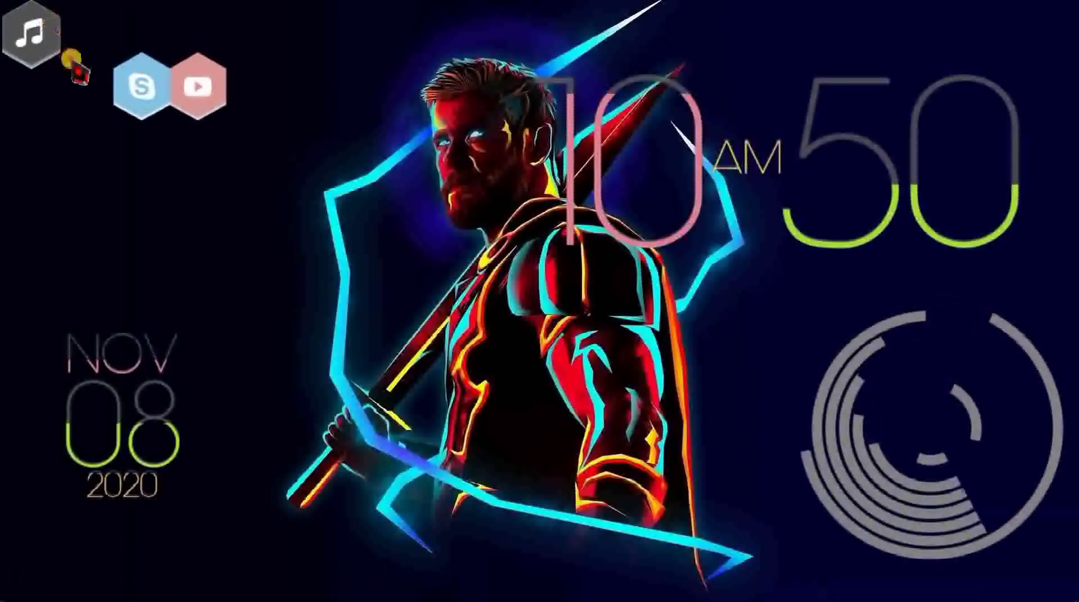
left_click_drag(77, 68, 73, 63)
left_click_drag(201, 83, 260, 96)
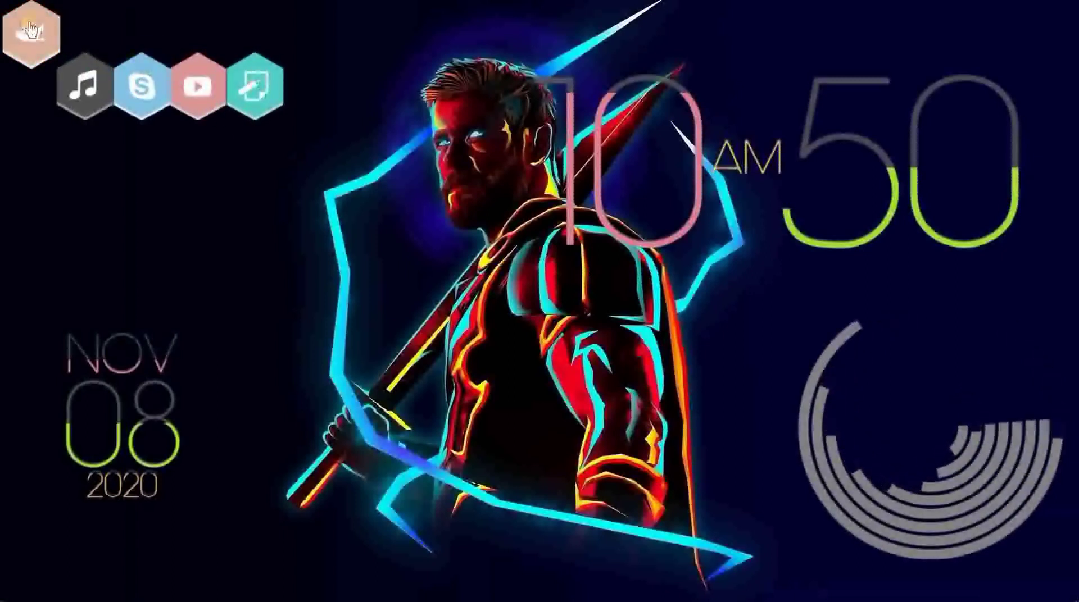
Arrange the GIMP, Chrome and Excel icons as a second honeycomb row nested beneath the first.
left_click_drag(54, 60, 108, 124)
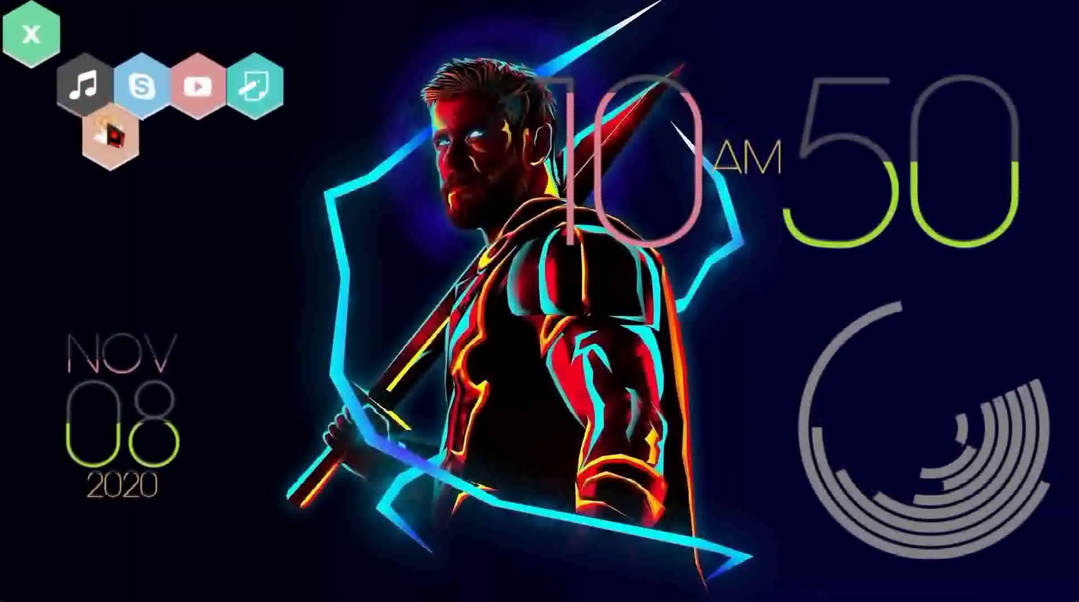
mouse_move(41, 34)
left_mouse_down()
mouse_move(160, 87)
mouse_move(179, 124)
mouse_move(247, 145)
left_mouse_up()
mouse_move(129, 149)
left_mouse_down()
mouse_move(166, 185)
mouse_move(178, 148)
left_mouse_up()
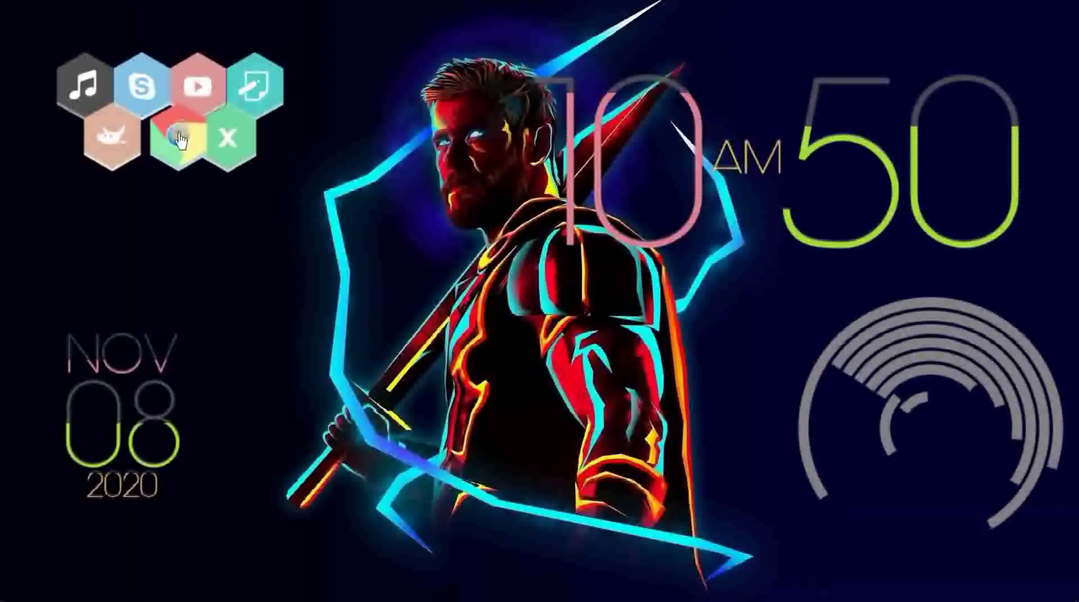
left_click(179, 141)
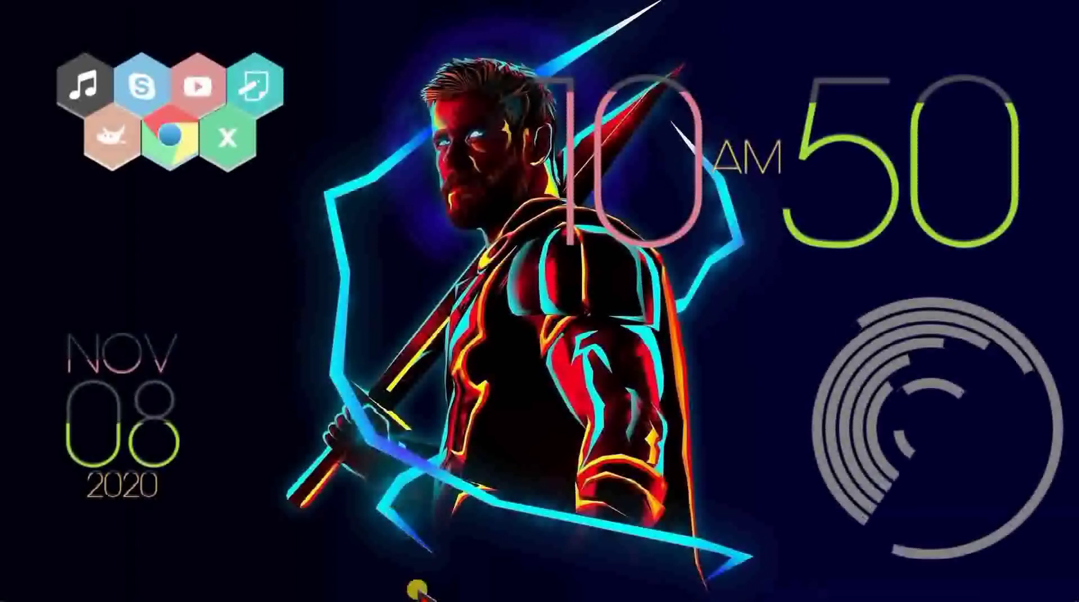
Reopen the Rainmeter manager and load the spotify.ini icon skin from the spotify folder of Hecksy.
mouse_move(656, 582)
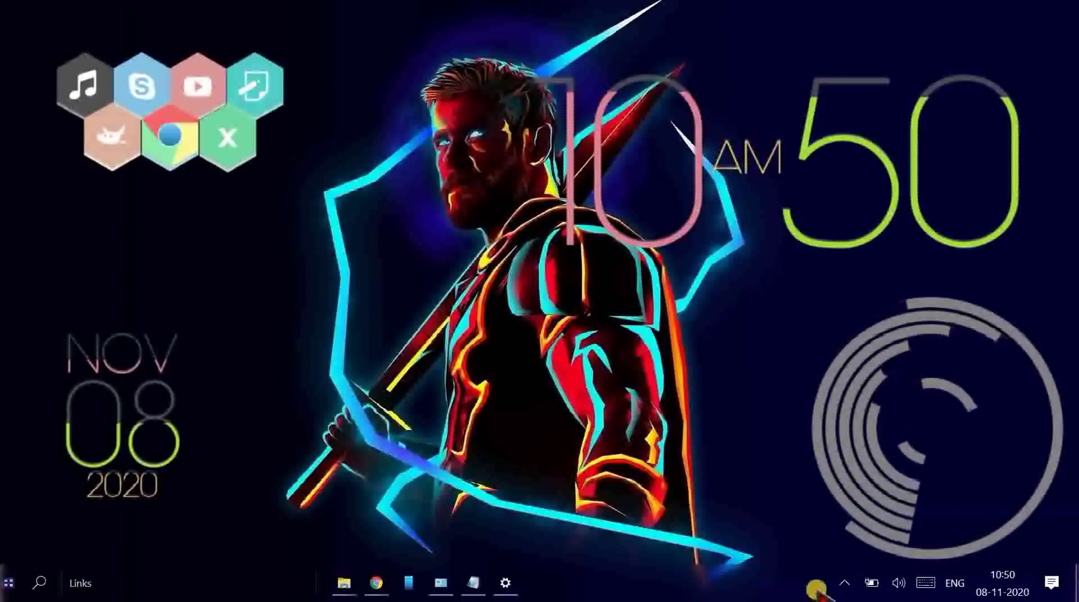
left_click(845, 583)
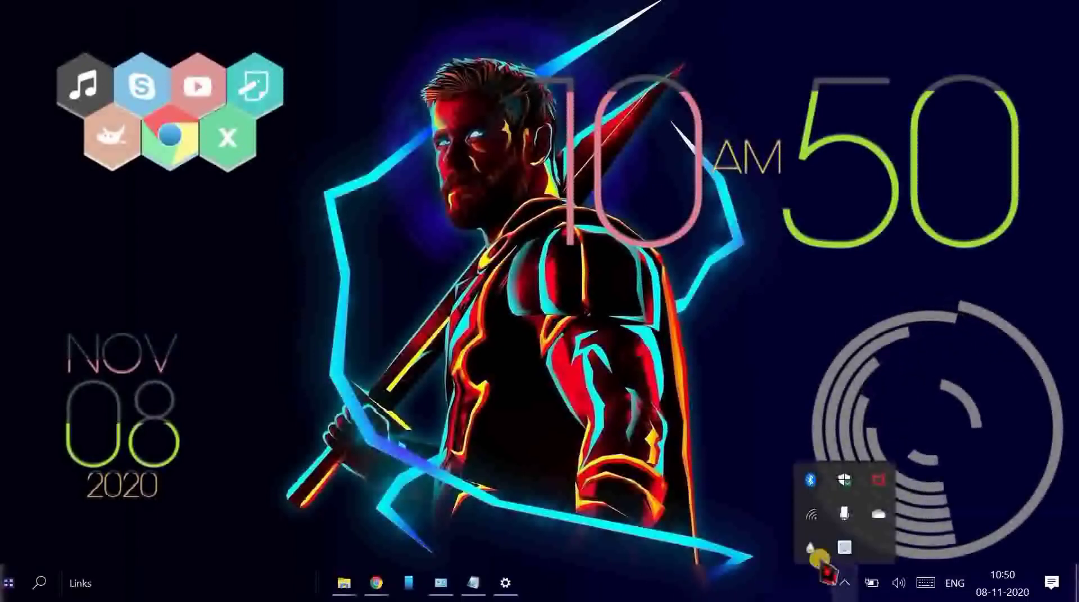
left_click(809, 550)
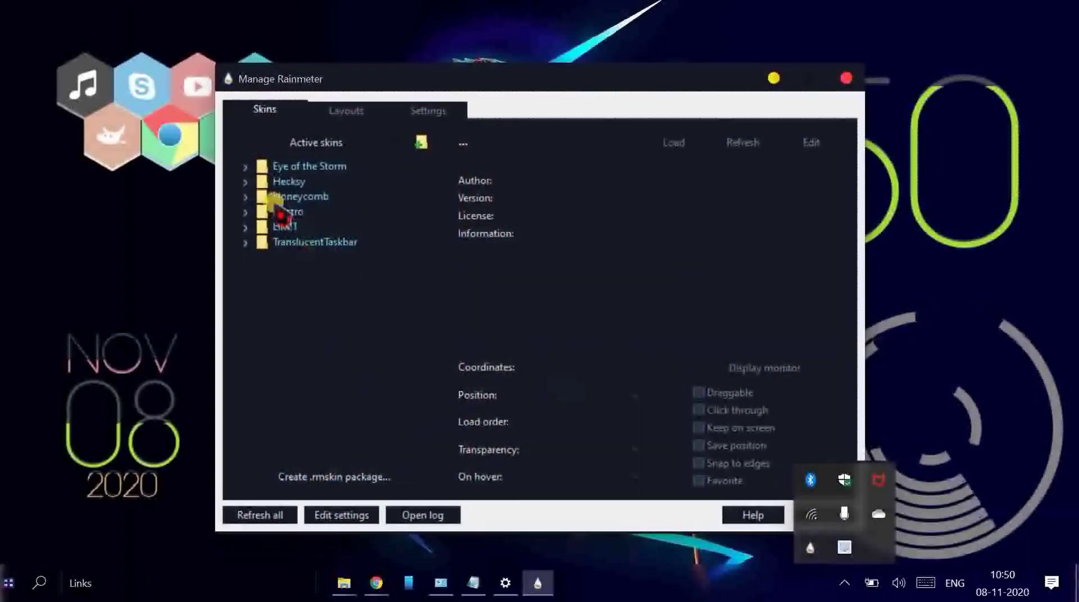
left_click(245, 182)
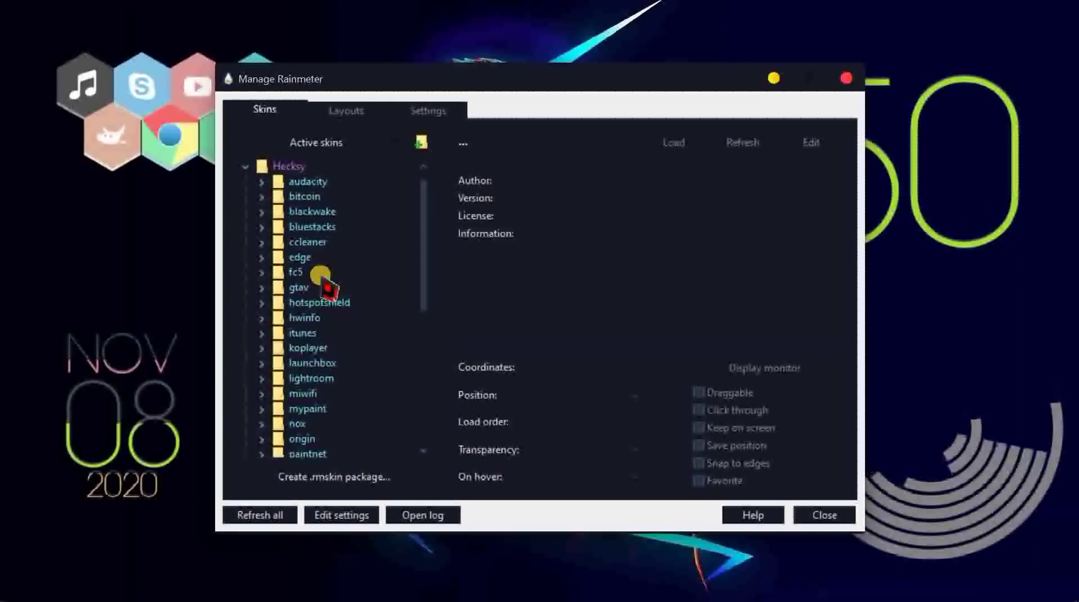
scroll(321, 277, "down", 4)
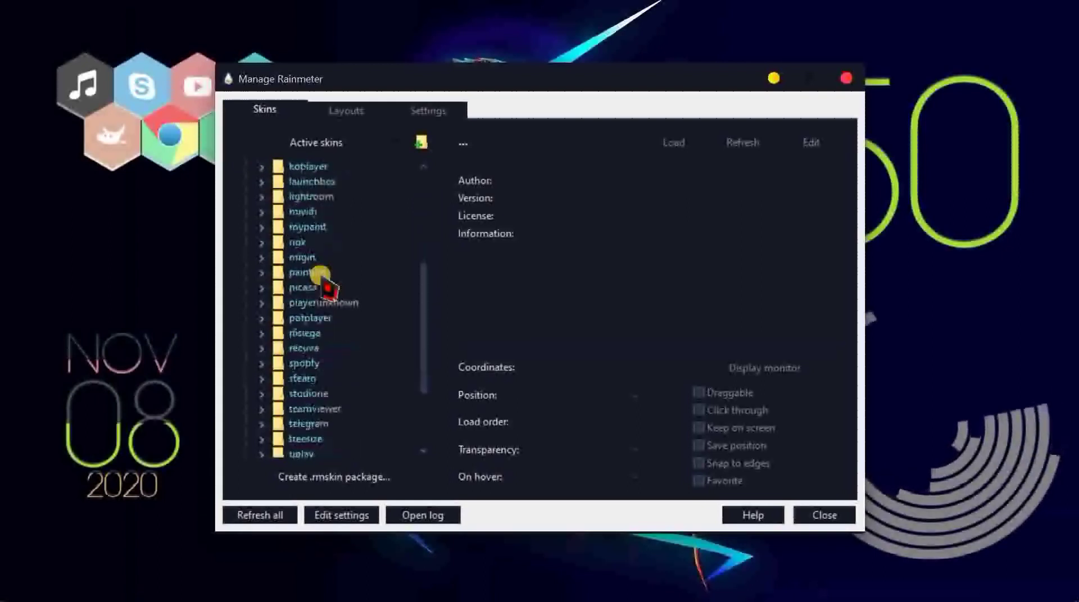
left_click(262, 365)
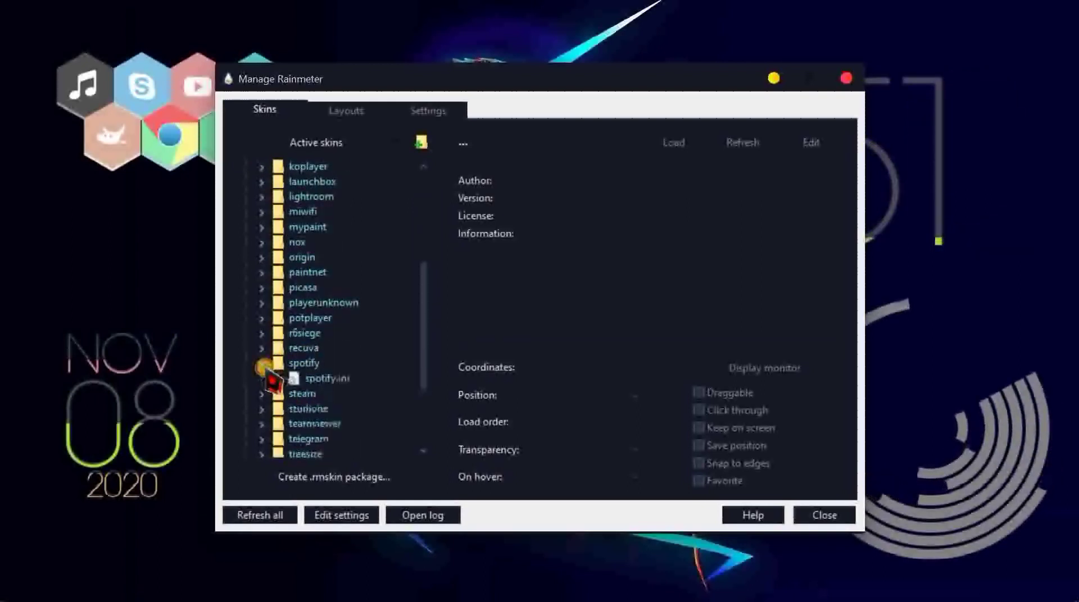
left_click(331, 379)
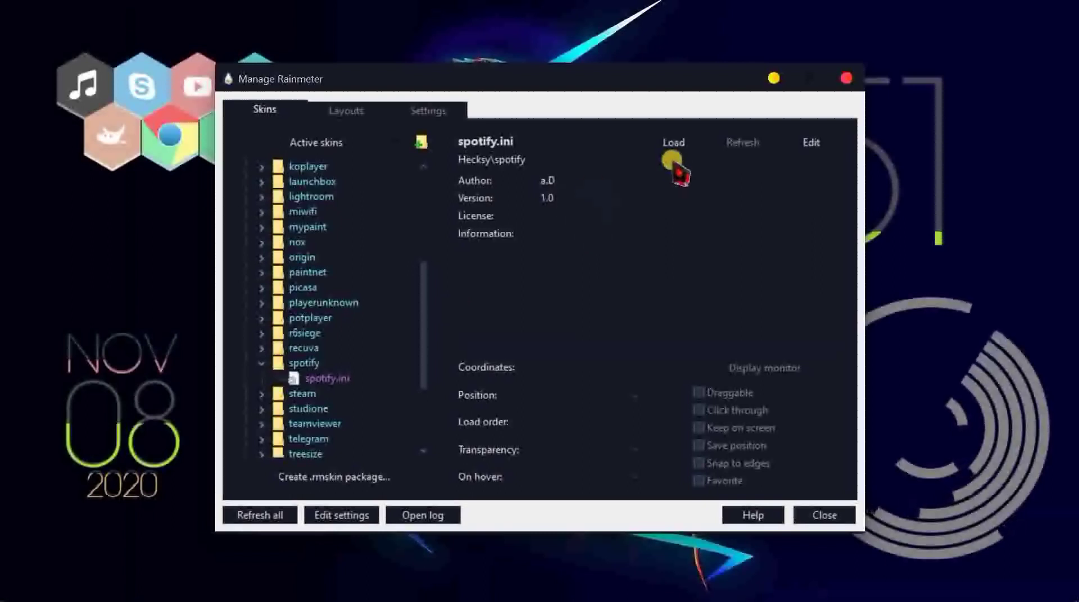
left_click(672, 146)
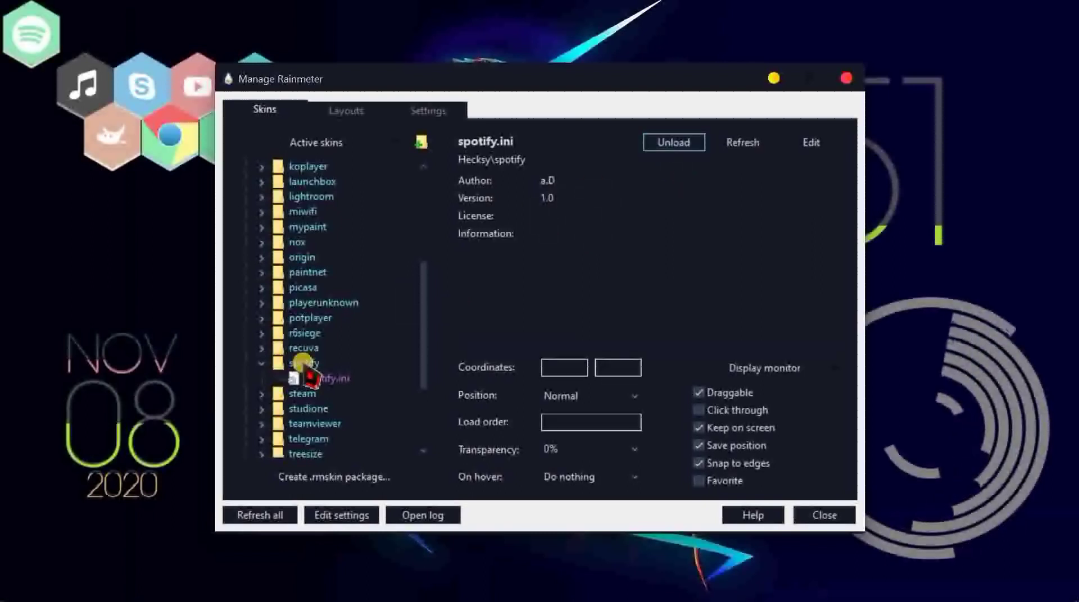
Load the telegram.ini icon skin from the telegram folder of Hecksy.
scroll(303, 362, "down", 3)
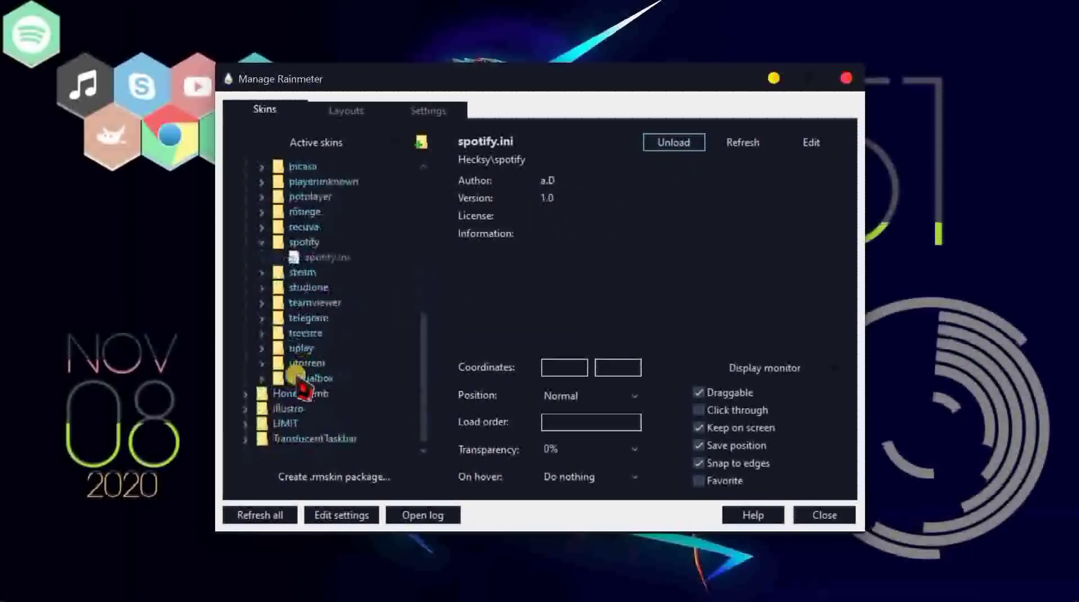
left_click(261, 318)
left_click(314, 333)
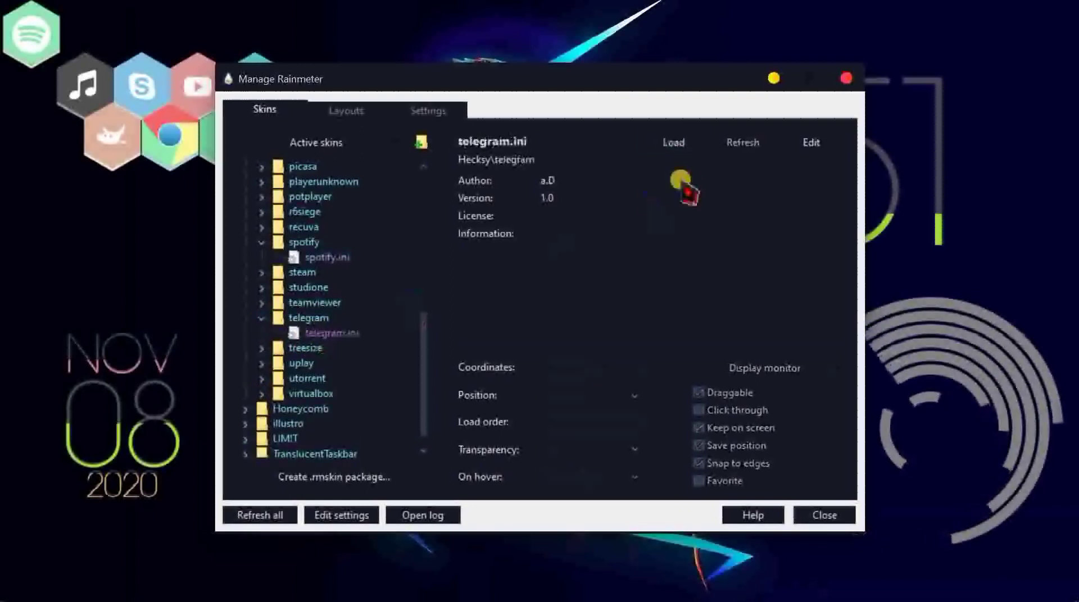
left_click(677, 144)
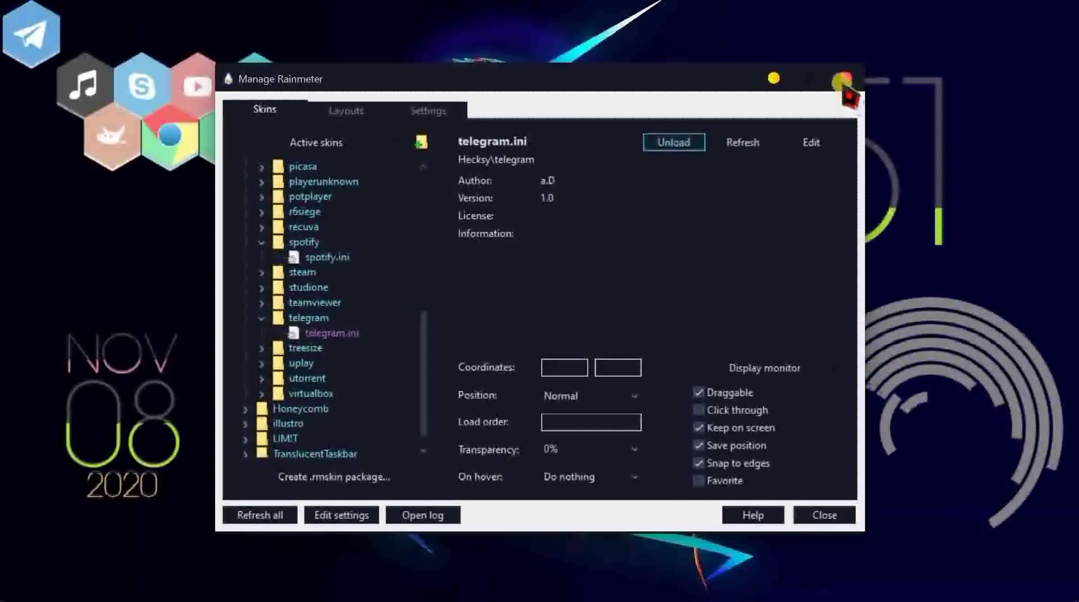
Close the Rainmeter manager and place the Spotify and Telegram icons as a third row beneath the honeycomb icons.
left_click(845, 78)
left_click_drag(197, 150, 217, 213)
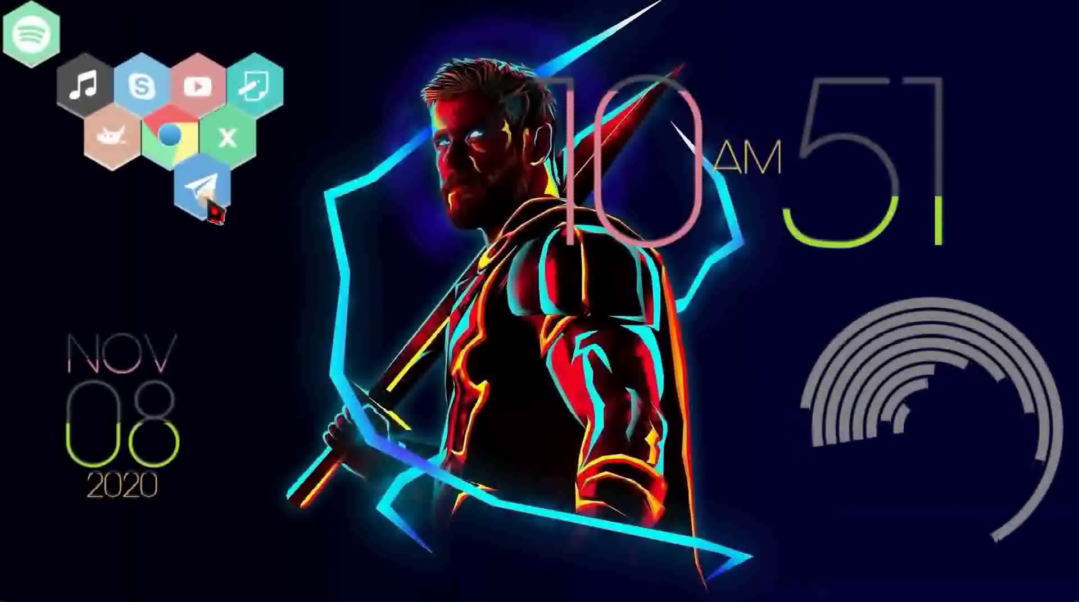
left_click_drag(35, 40, 154, 194)
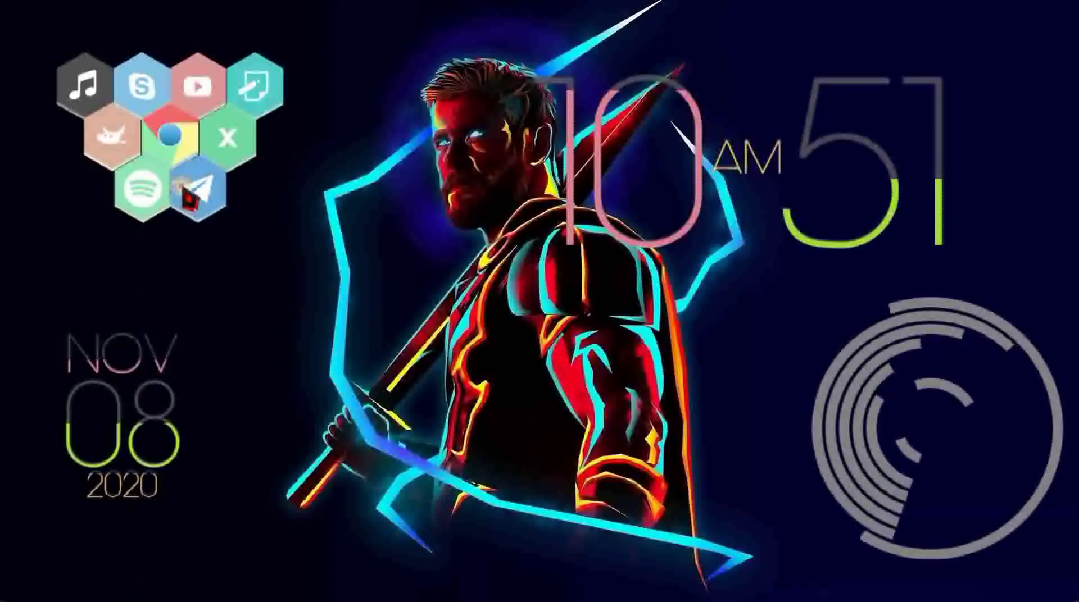
Set the transparency of the Honeycomb music icon to 80%.
right_click(94, 87)
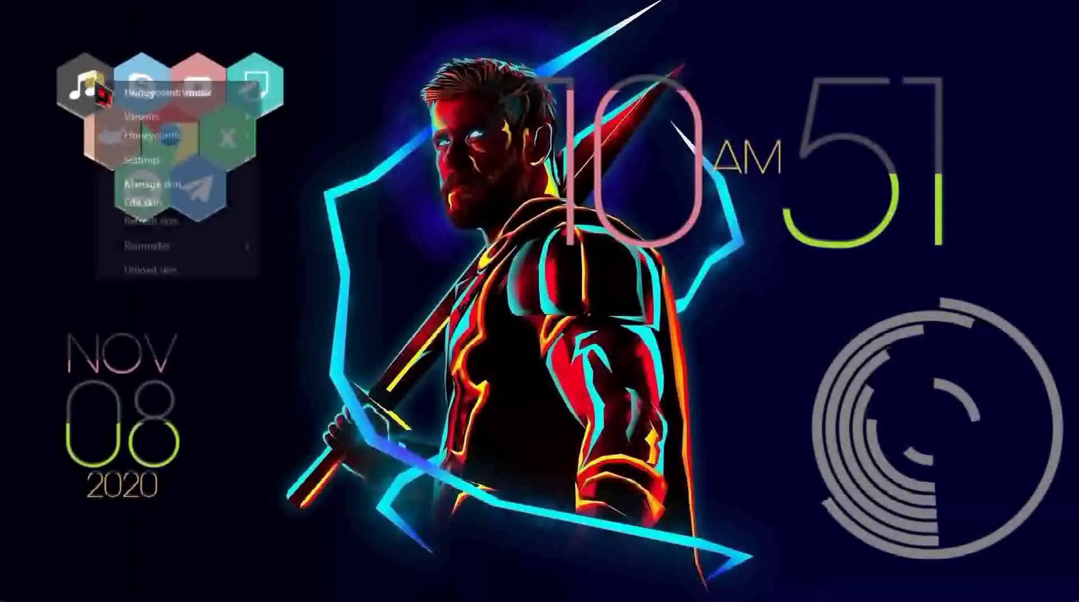
left_click(183, 162)
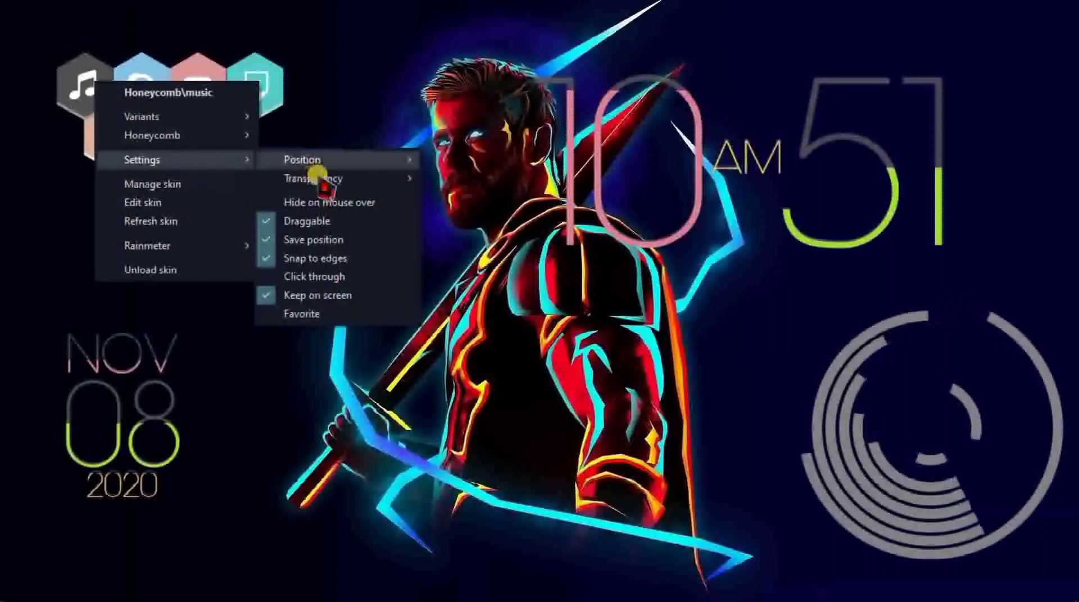
mouse_move(312, 179)
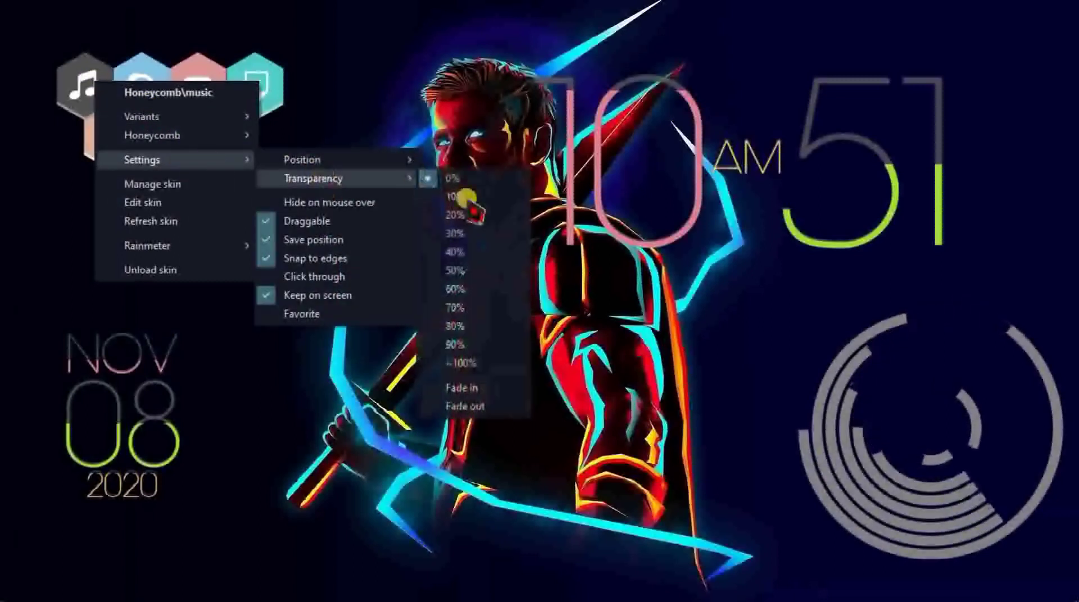
left_click(464, 326)
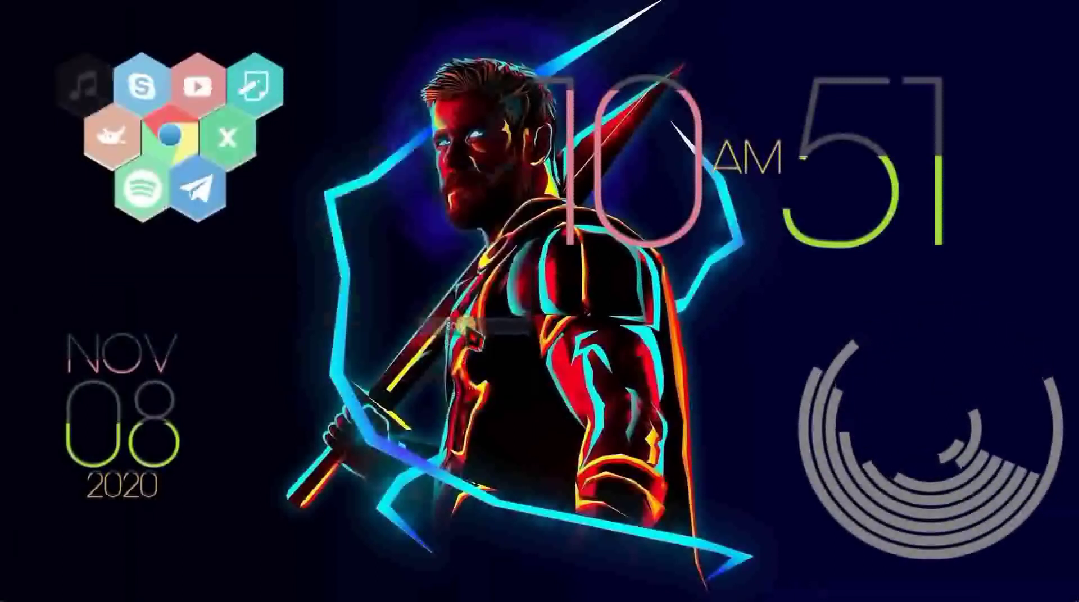
Turn on the fade-in effect in the transparency settings of the Honeycomb music icon.
right_click(79, 93)
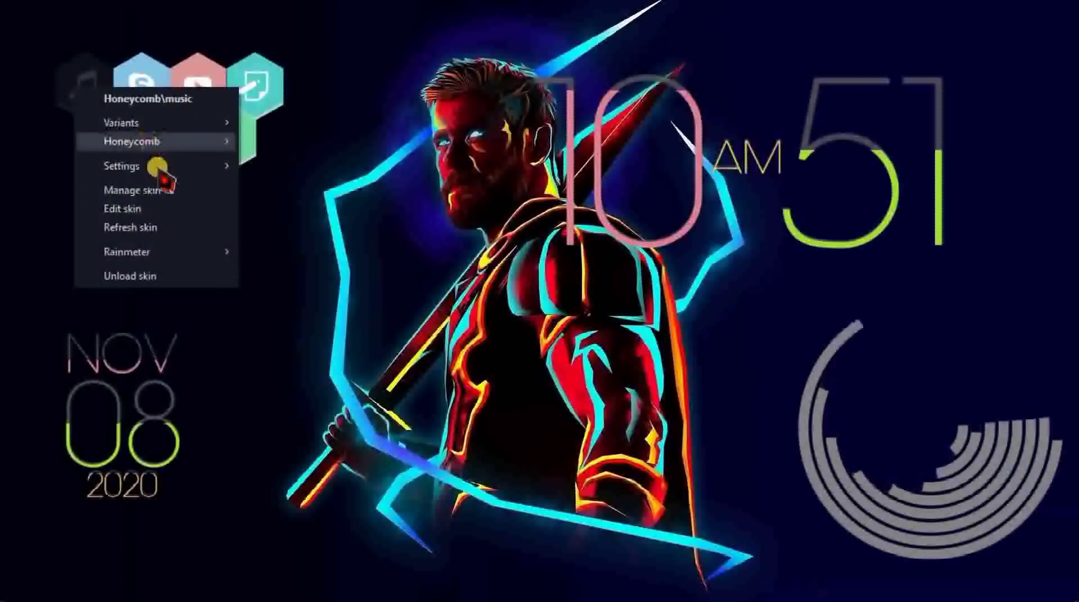
mouse_move(160, 168)
mouse_move(388, 183)
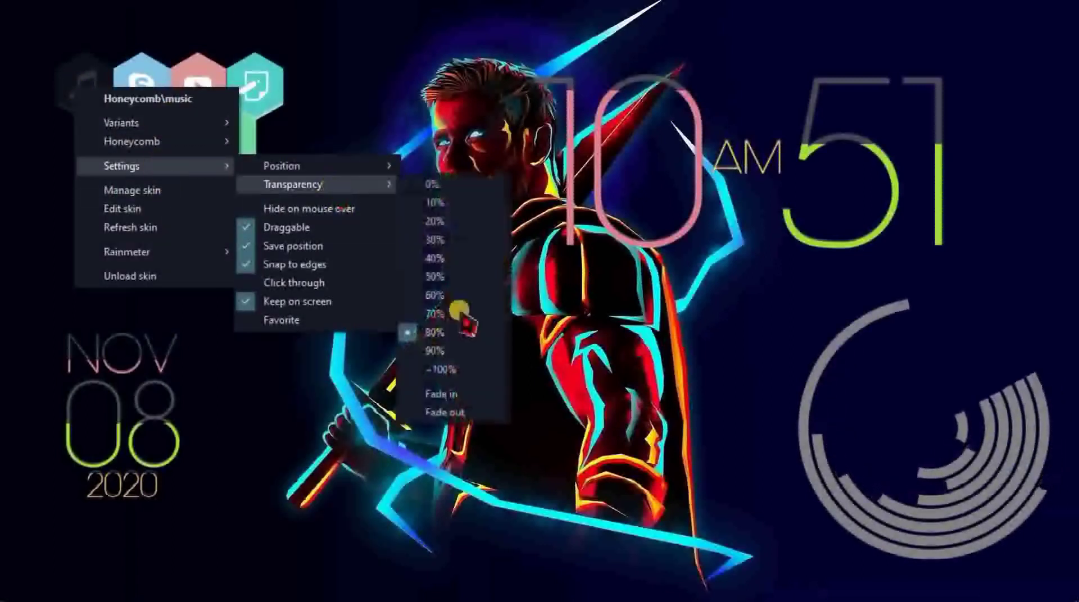
left_click(444, 412)
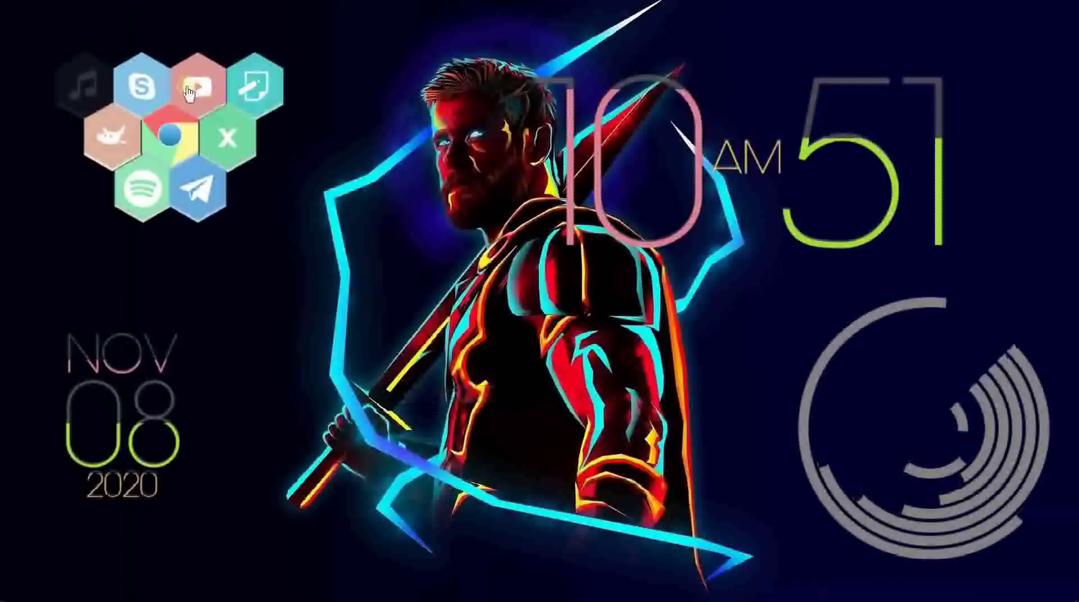
Set the Honeycomb Skype icon's transparency to 80% and turn on its fade-in effect.
right_click(160, 98)
mouse_move(213, 176)
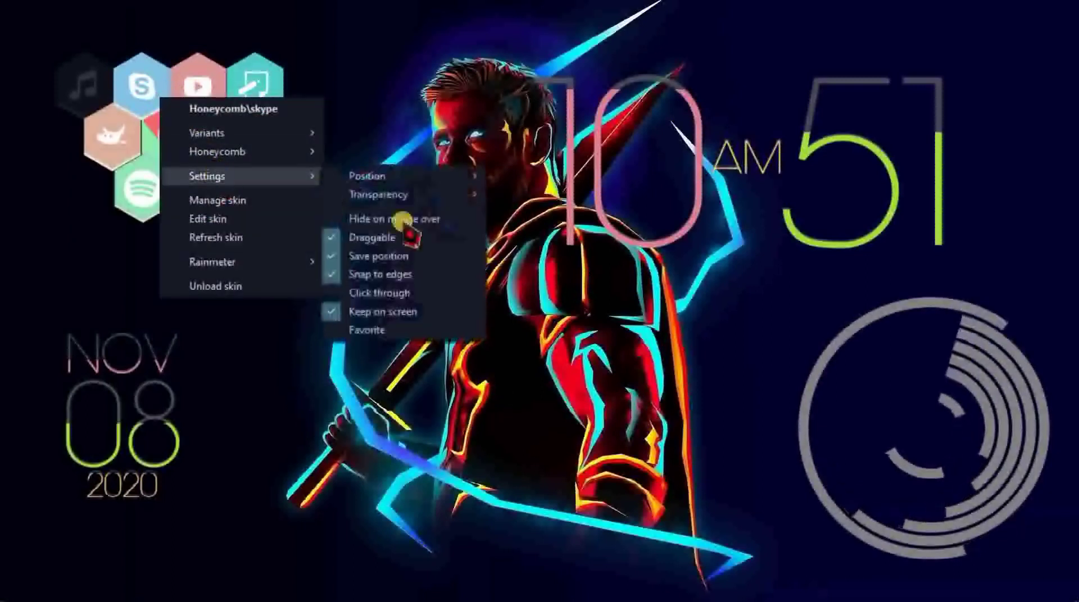
mouse_move(410, 197)
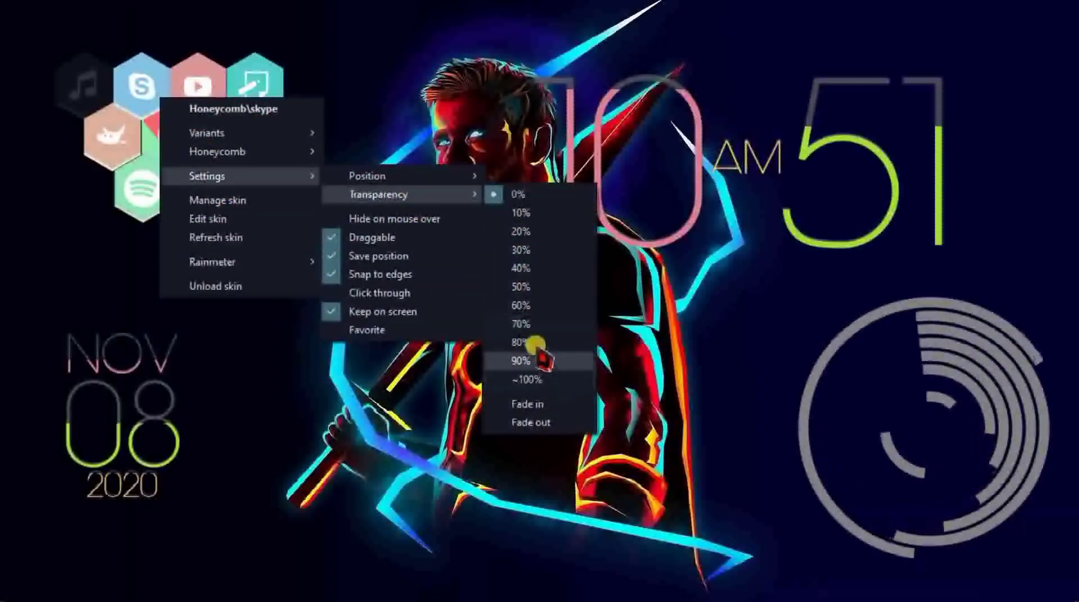
left_click(520, 342)
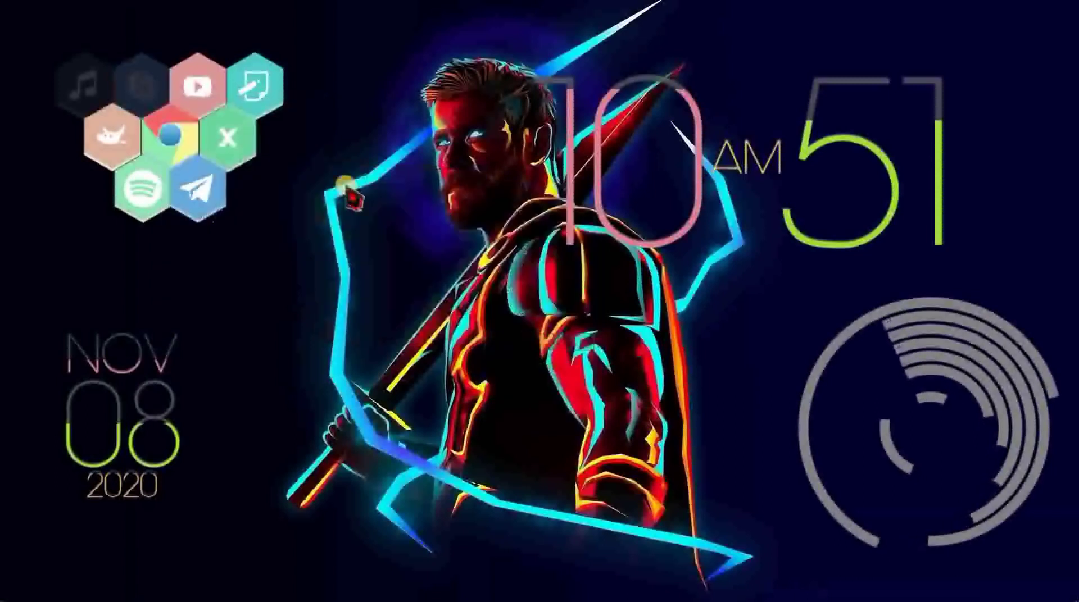
right_click(149, 68)
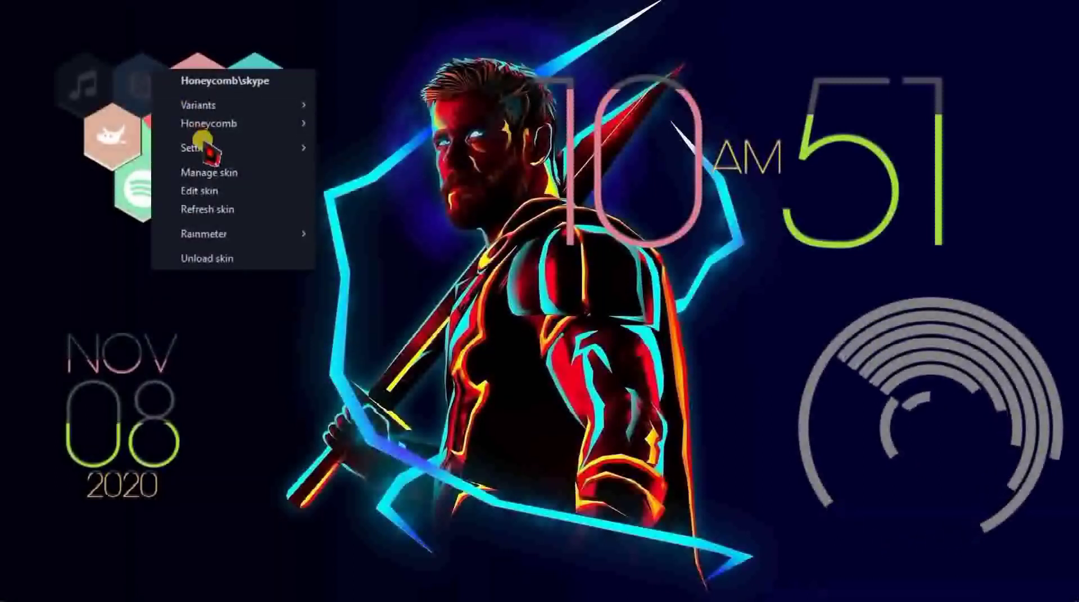
mouse_move(206, 147)
mouse_move(393, 166)
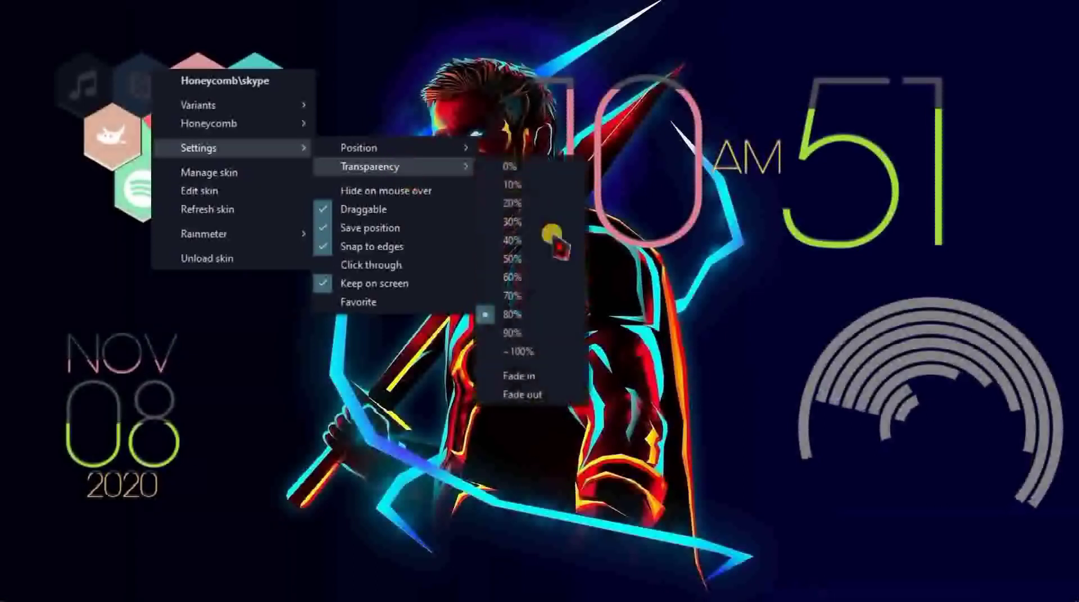
left_click(520, 375)
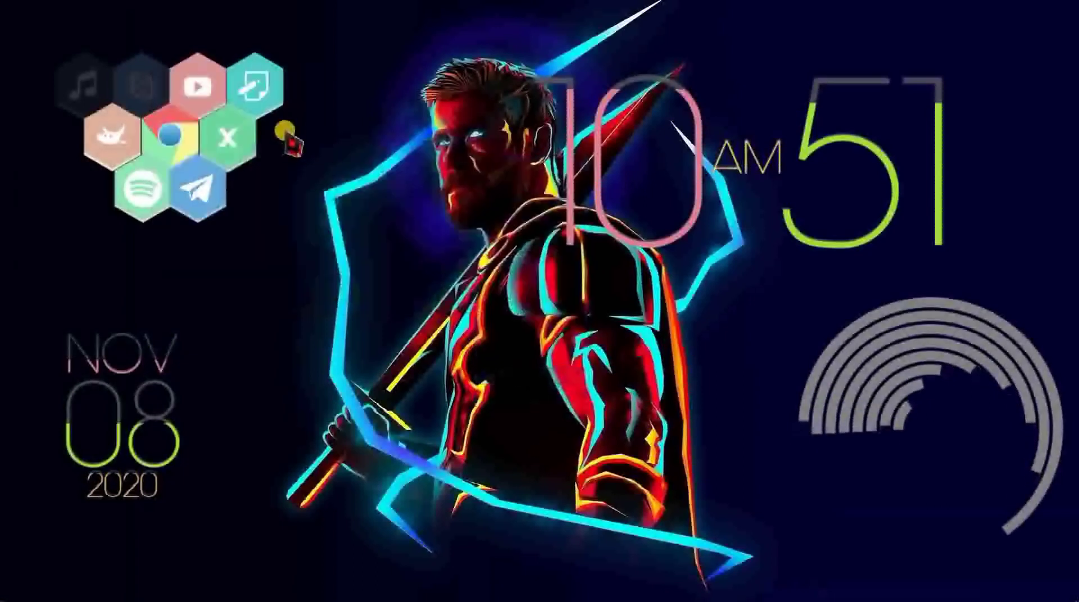
Set the Honeycomb YouTube icon's transparency to 70% and turn on its fade-in effect.
right_click(209, 96)
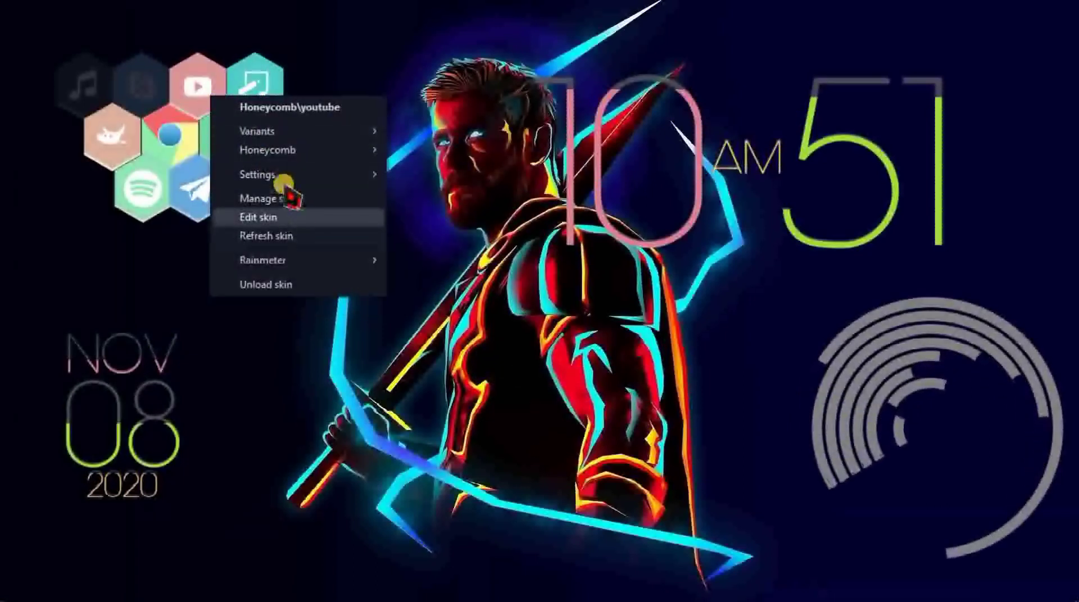
mouse_move(284, 176)
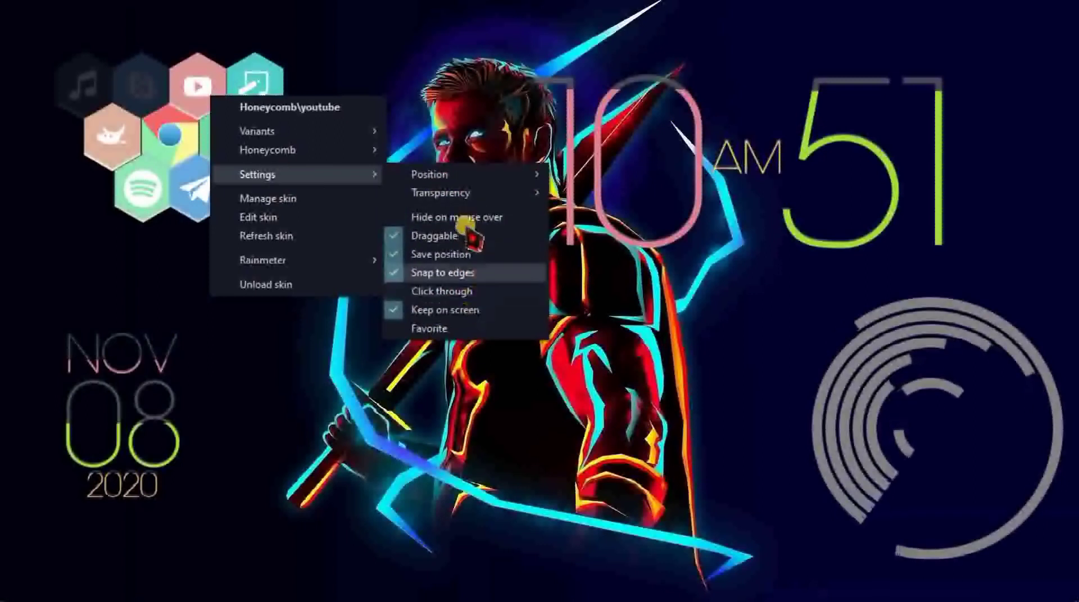
mouse_move(454, 194)
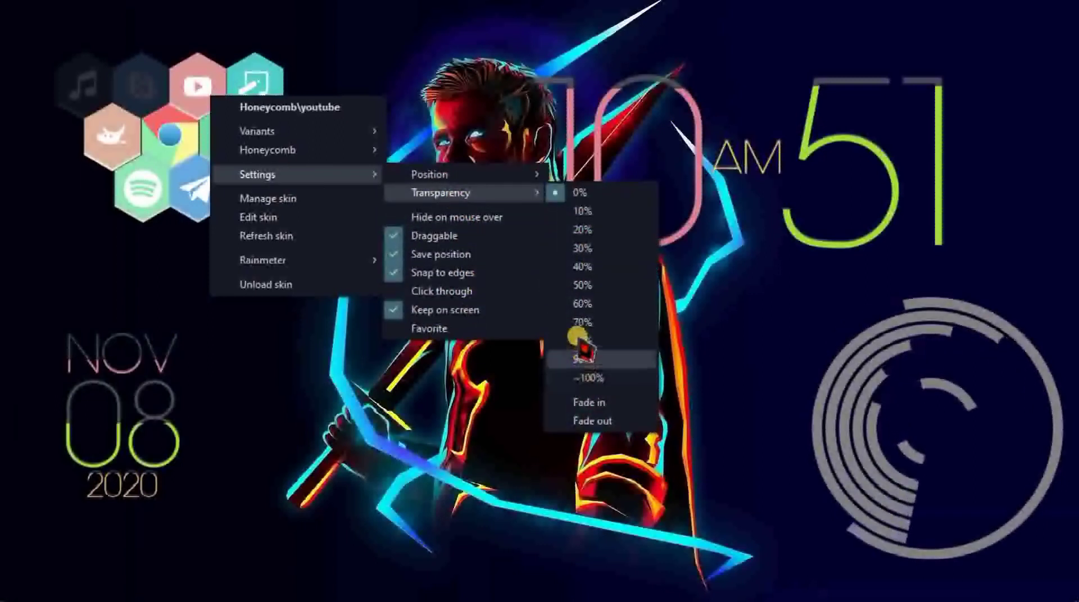
left_click(578, 340)
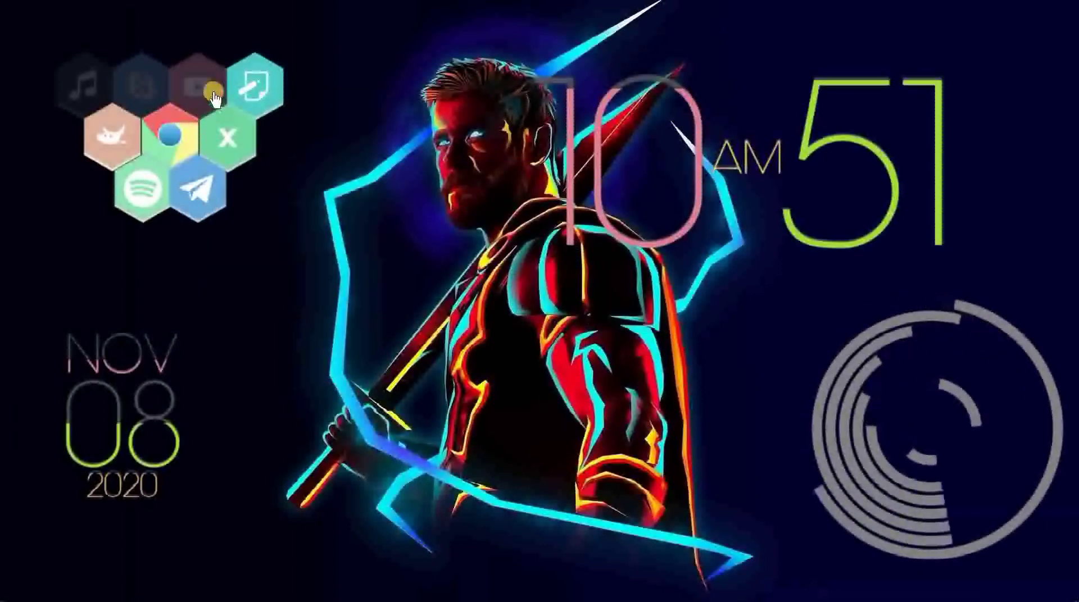
right_click(213, 92)
mouse_move(258, 171)
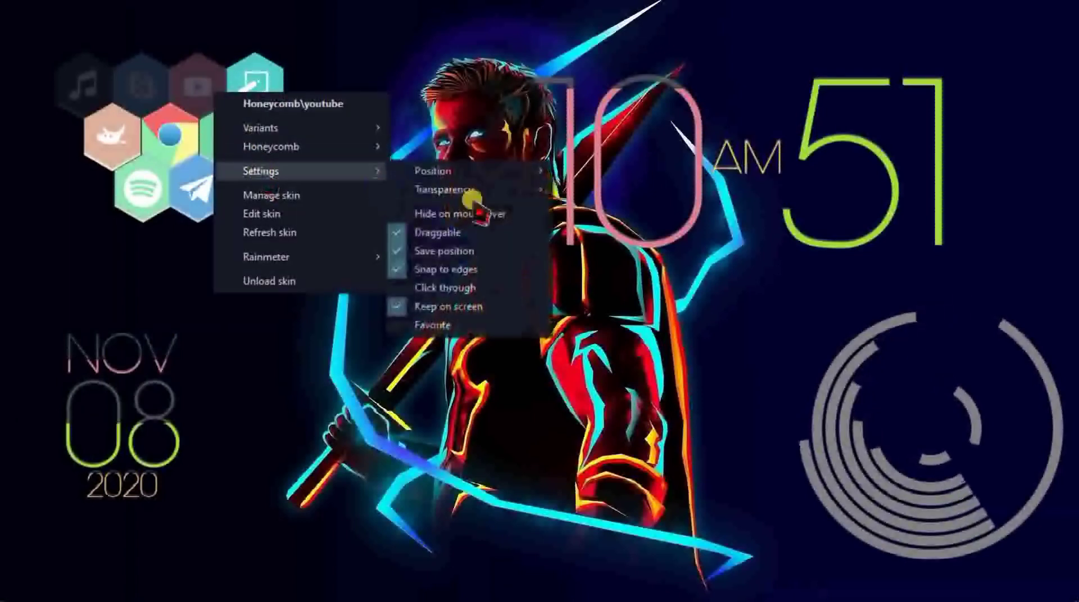
mouse_move(484, 193)
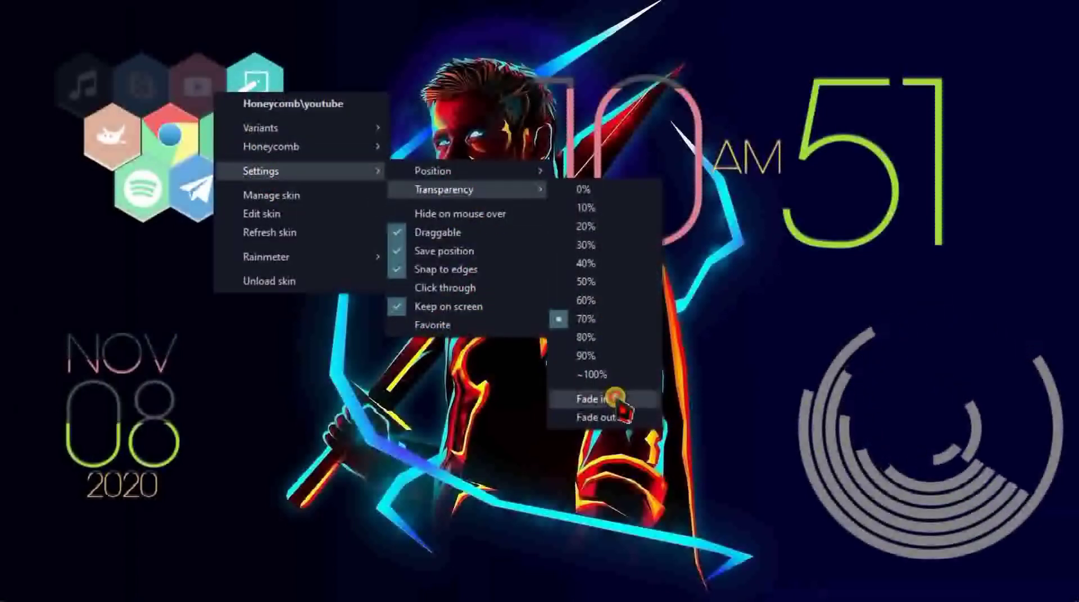
left_click(616, 399)
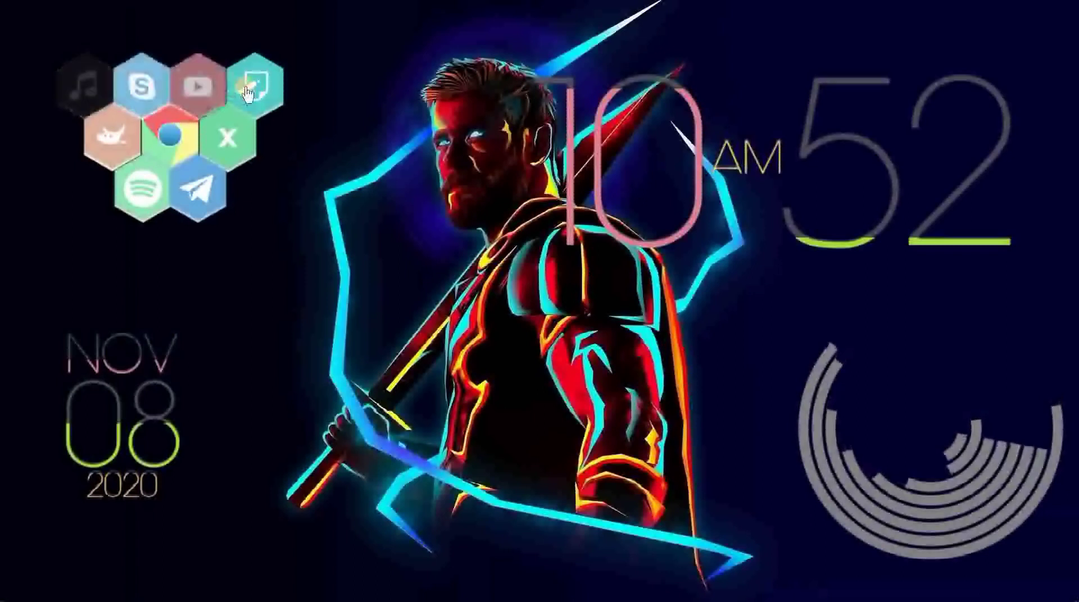
Make the Honeycomb Notepad icon mostly transparent and turn on its fade-in effect.
right_click(261, 97)
mouse_move(287, 168)
mouse_move(494, 187)
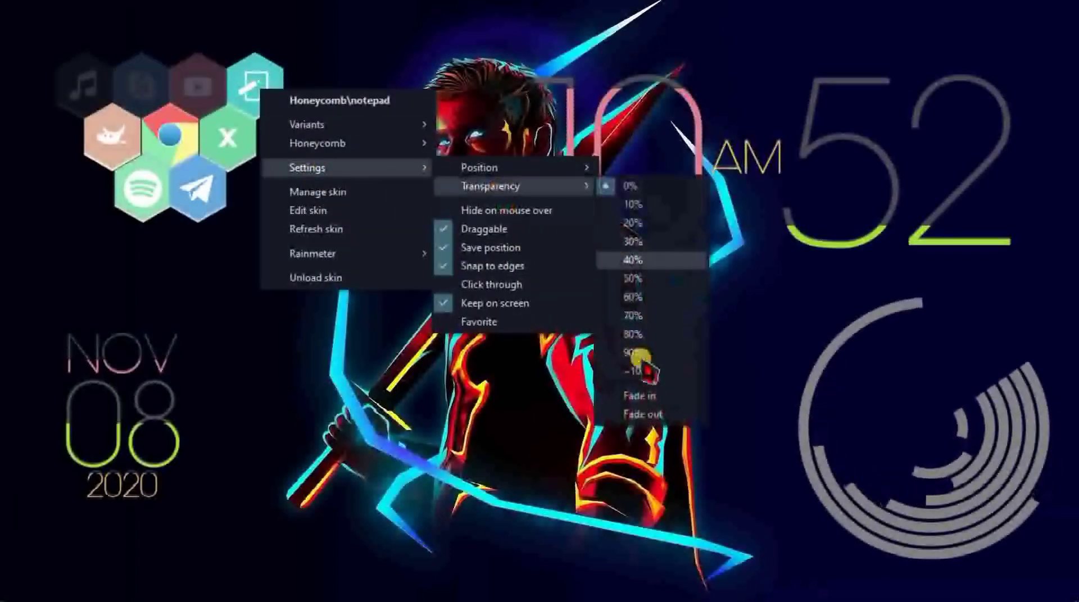
left_click(638, 371)
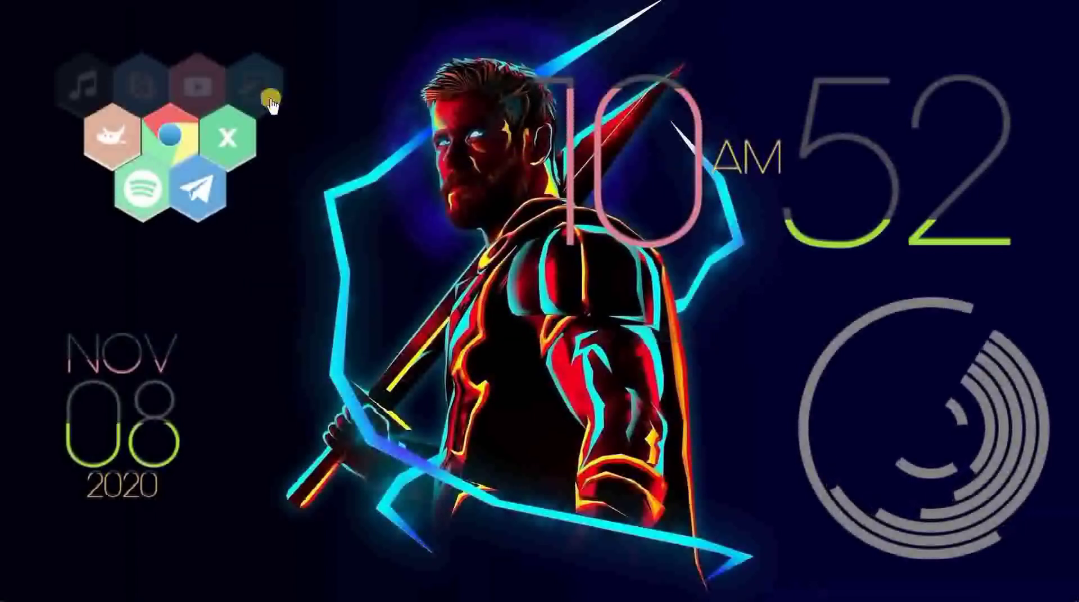
right_click(274, 100)
mouse_move(332, 171)
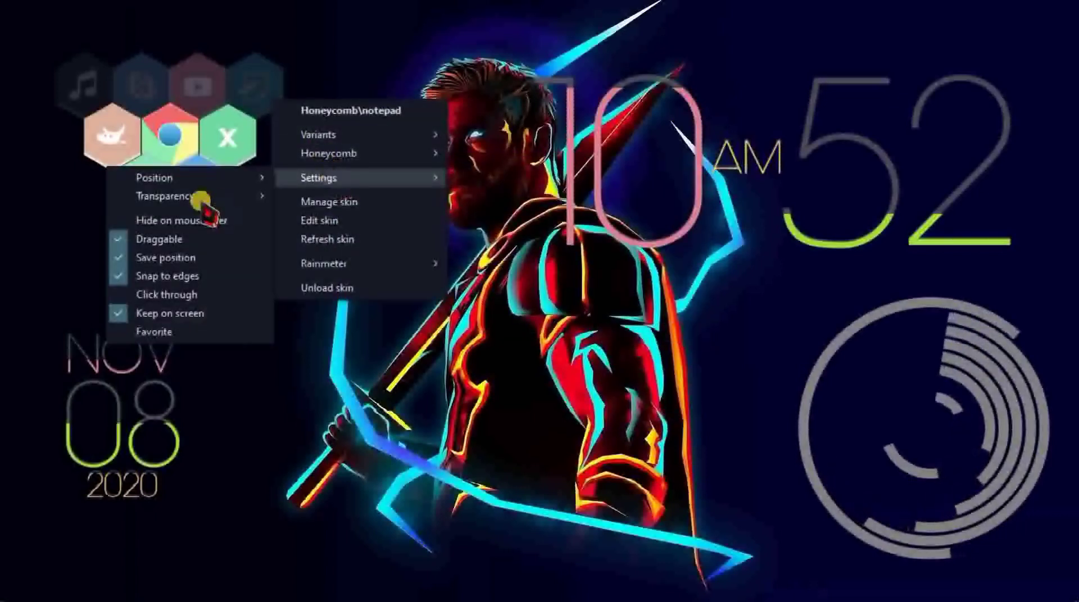
mouse_move(201, 201)
left_click(70, 401)
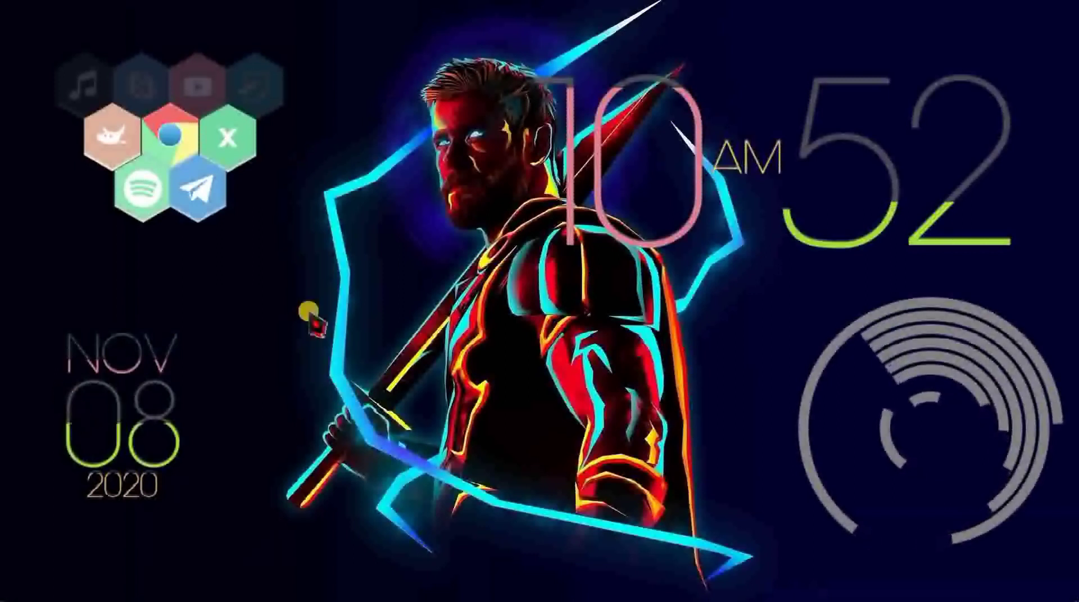
Set the Honeycomb Chrome icon's transparency to ~100%, turn on its fade-in effect and test it.
right_click(179, 142)
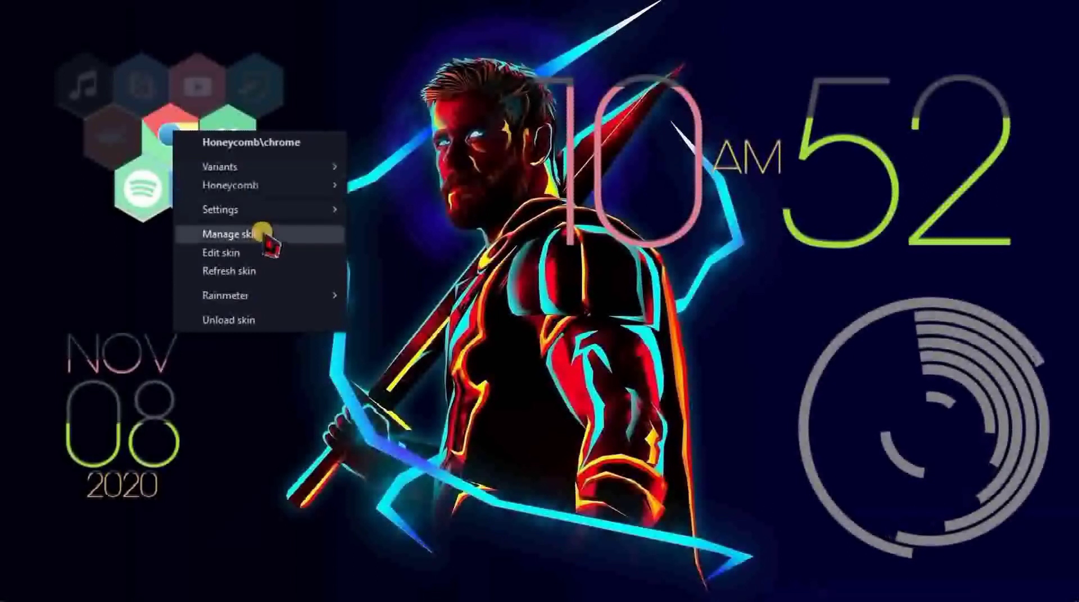
mouse_move(261, 213)
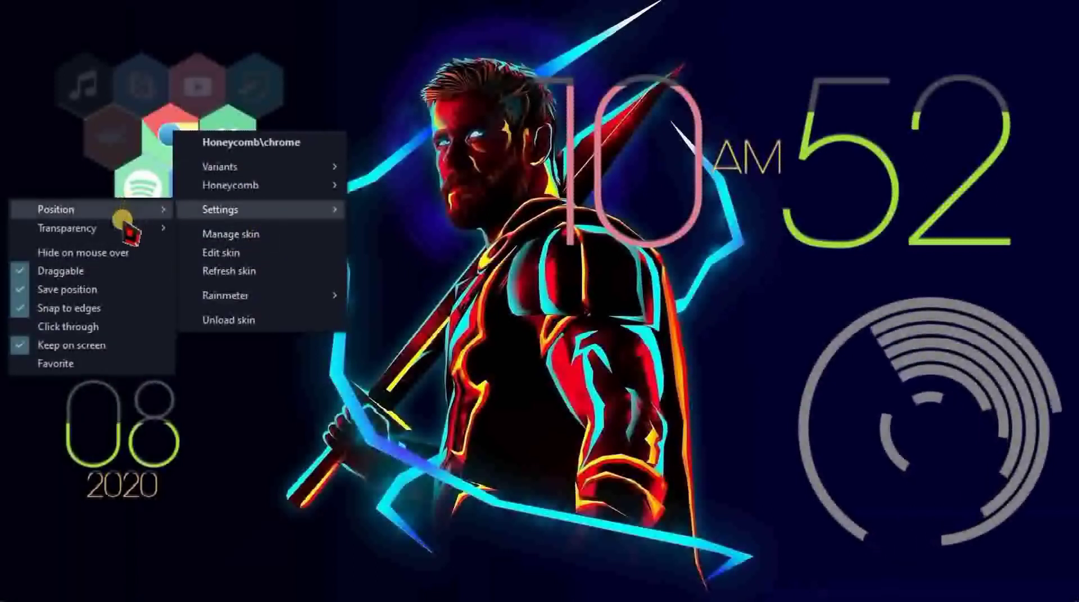
mouse_move(125, 227)
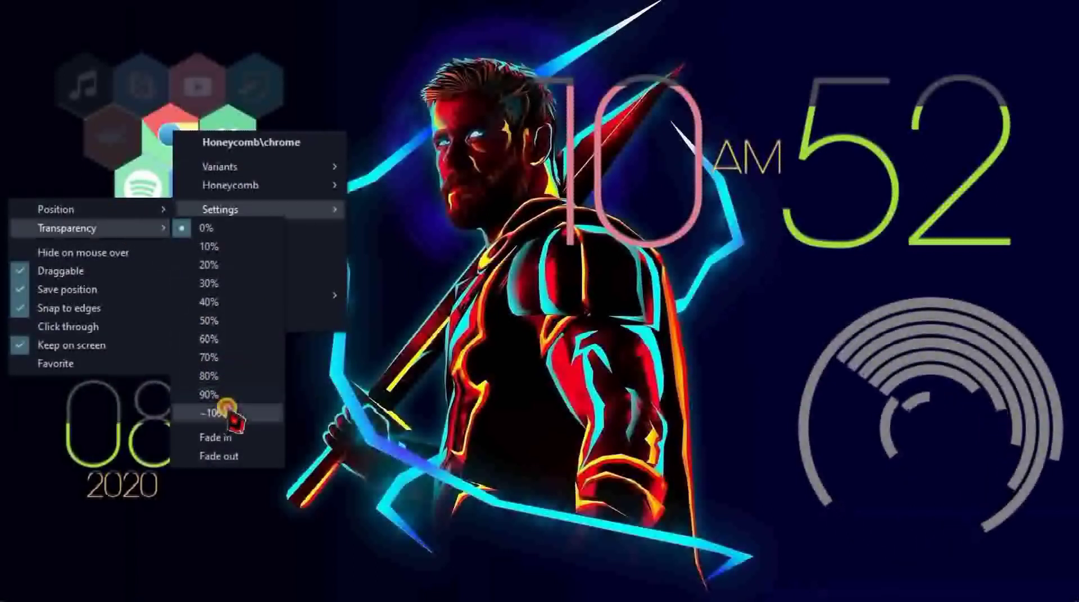
left_click(228, 410)
right_click(172, 147)
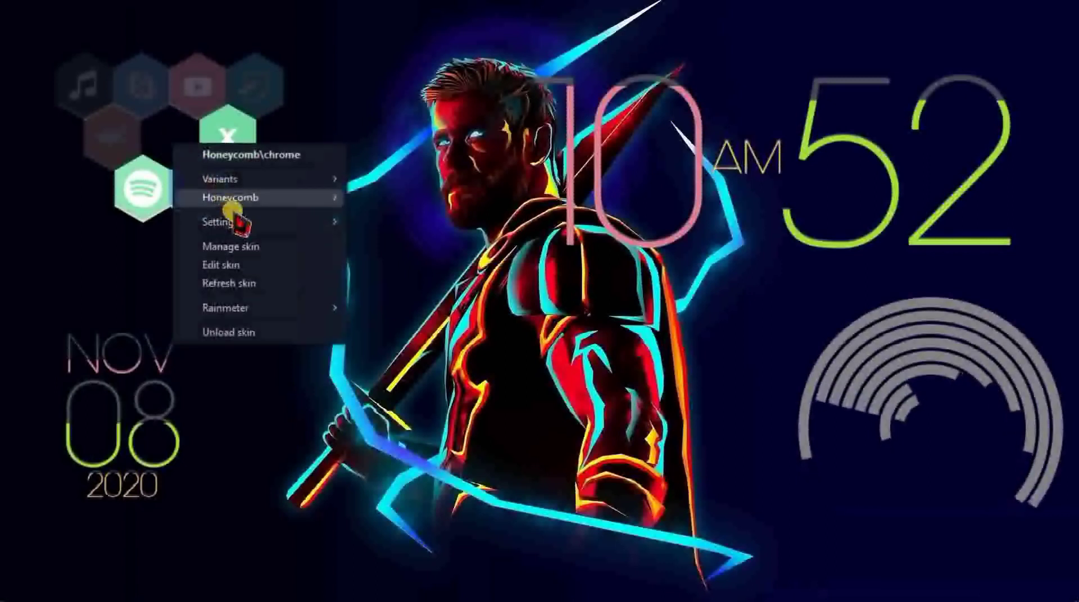
mouse_move(245, 224)
mouse_move(132, 241)
left_click(236, 467)
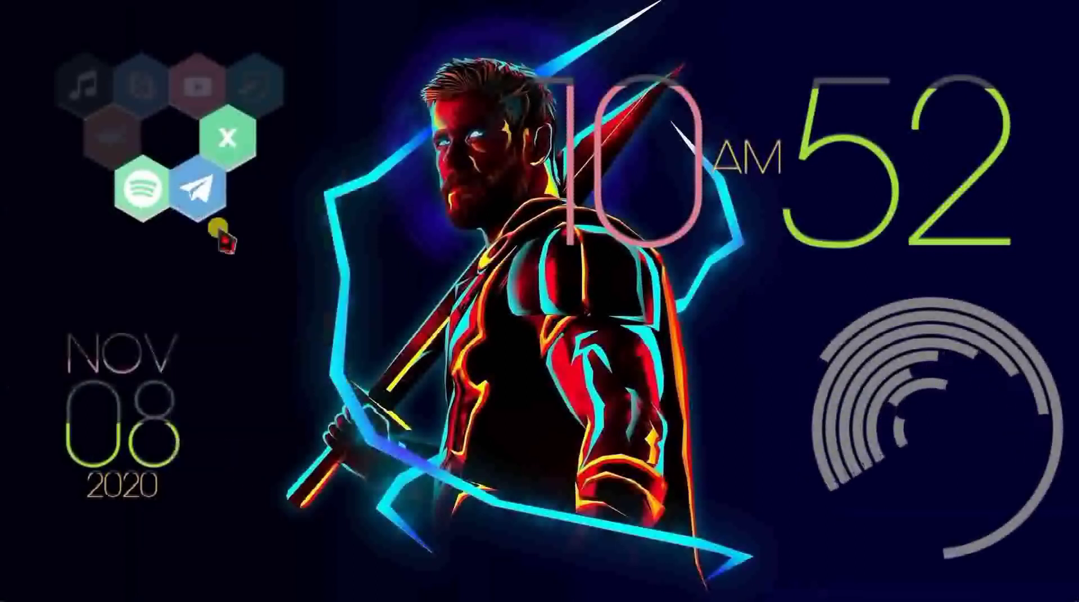
mouse_move(182, 161)
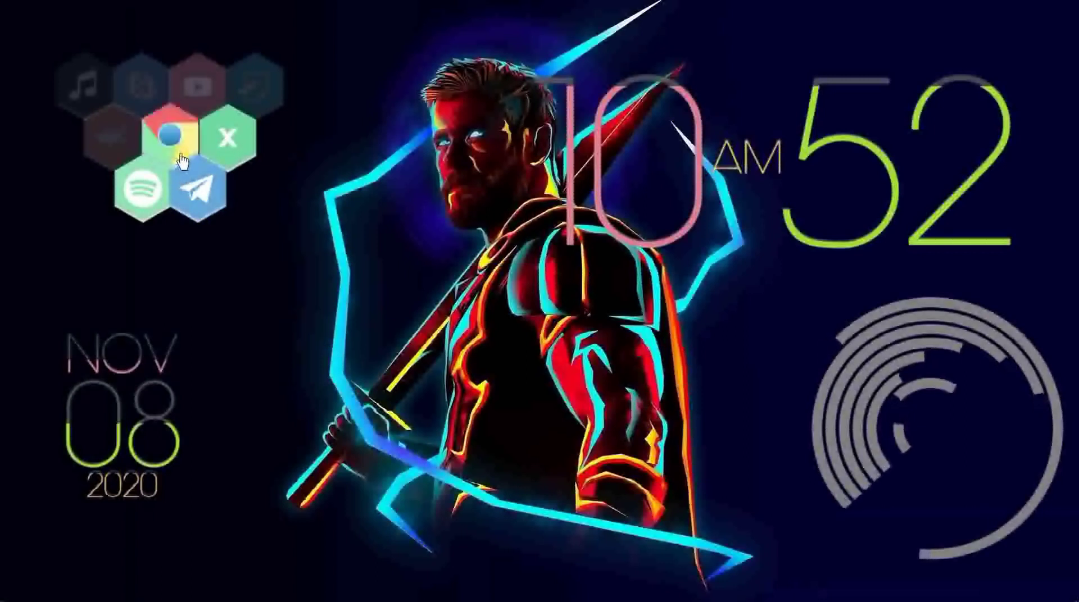
Set the Honeycomb Excel icon's transparency to 80% and turn on its fade-in effect.
right_click(228, 155)
mouse_move(293, 224)
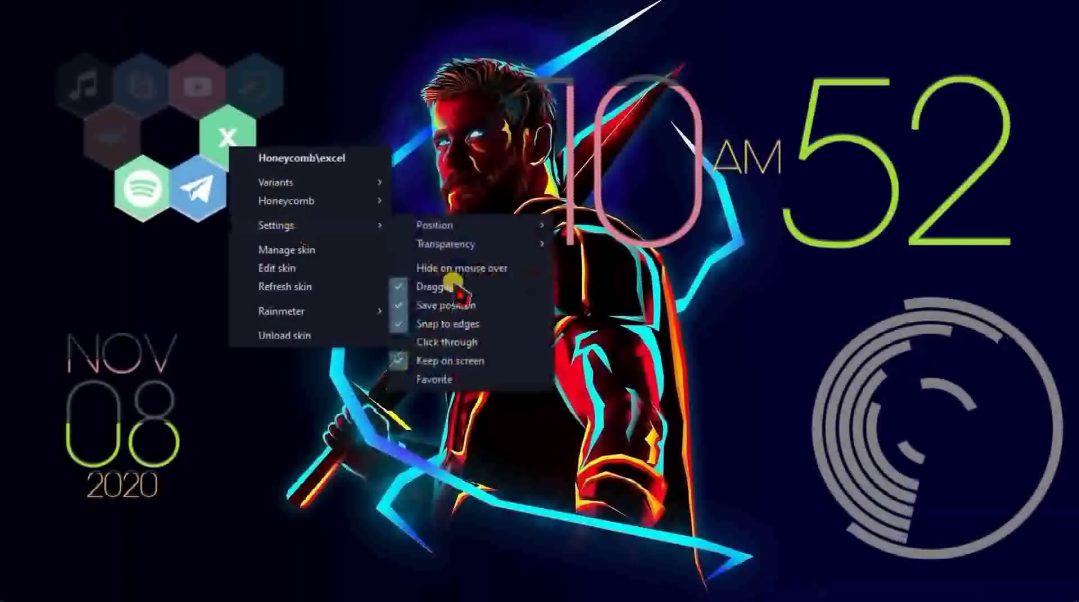
mouse_move(471, 247)
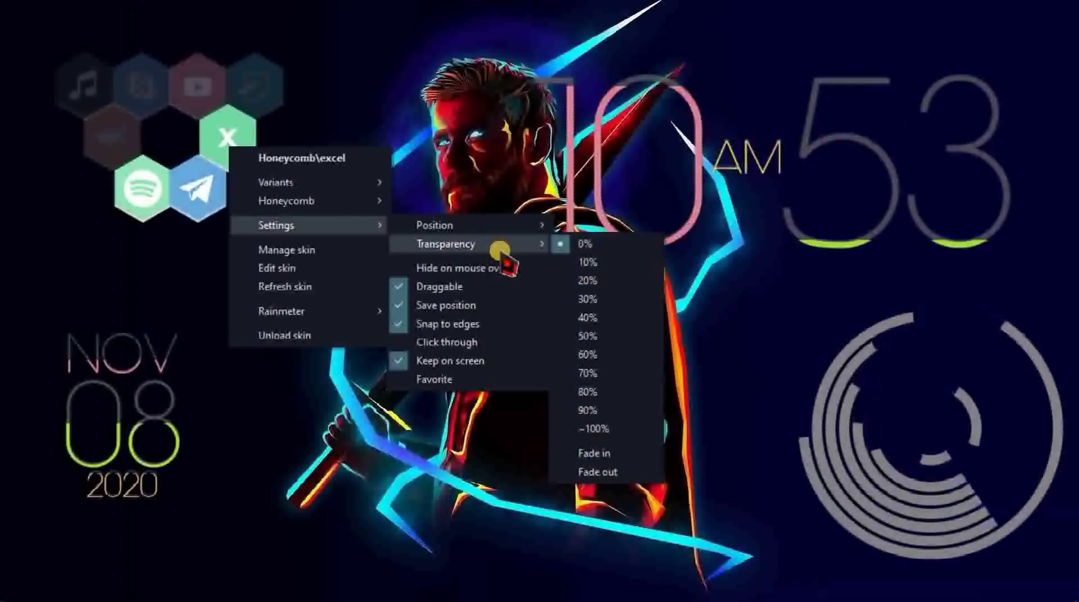
left_click(604, 392)
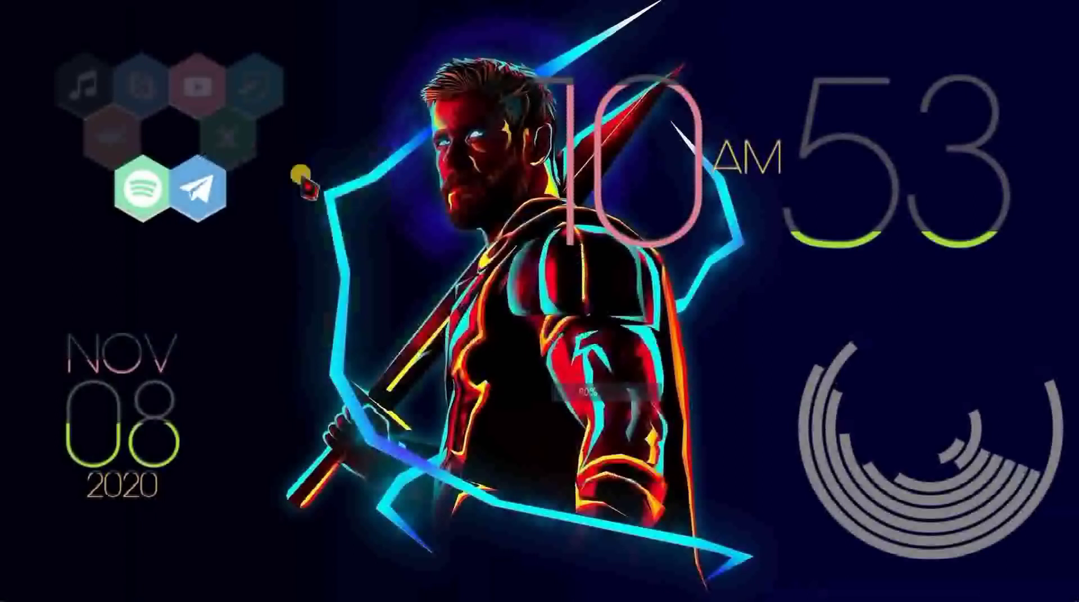
right_click(247, 145)
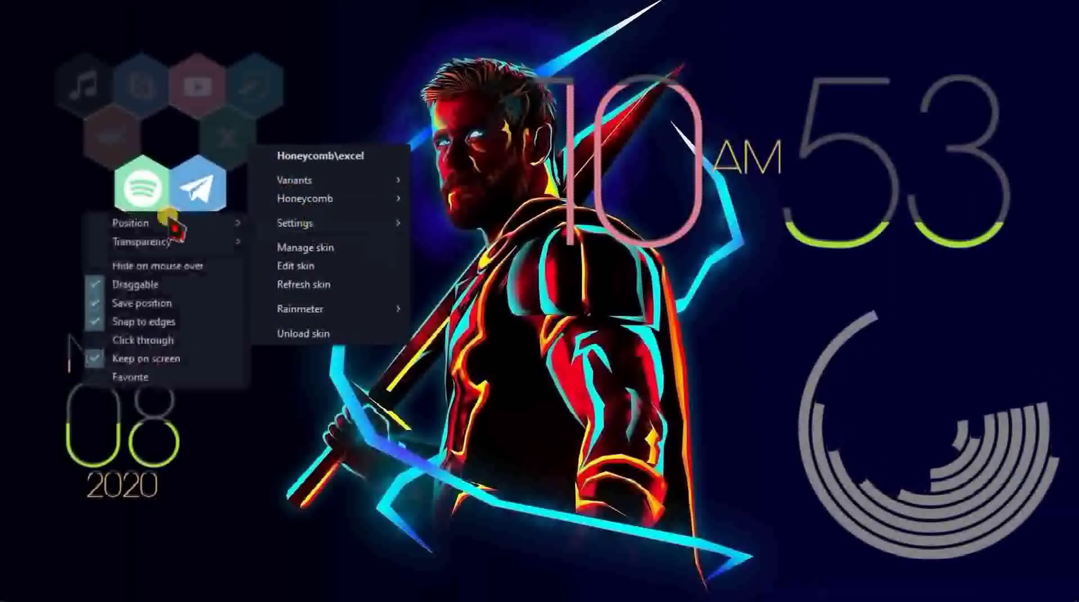
mouse_move(160, 241)
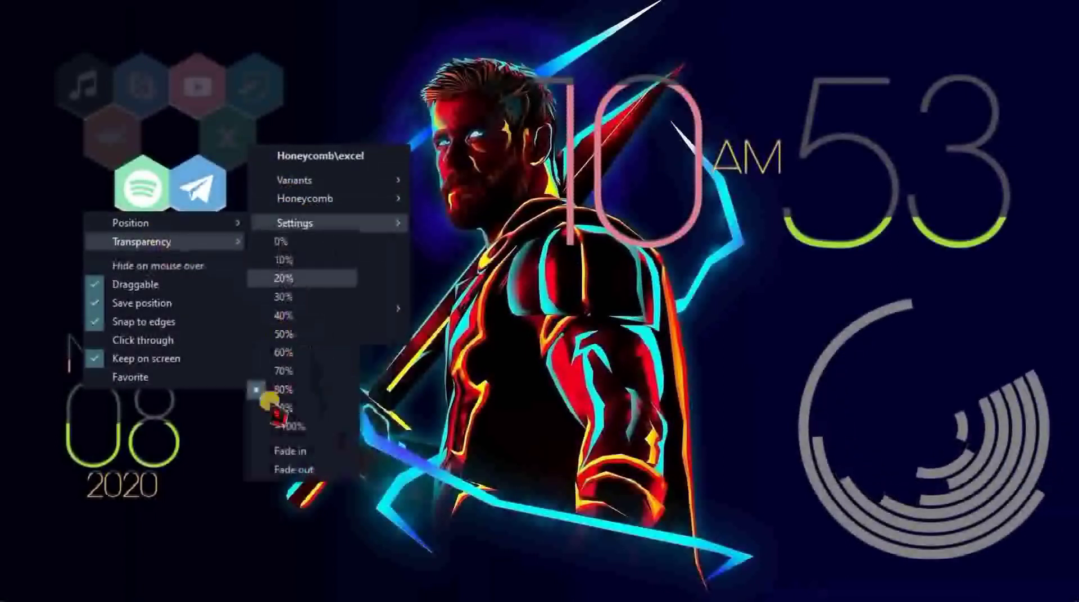
left_click(283, 450)
Turn on the Hecksy Spotify icon's fade-in effect and set its transparency to 70%.
right_click(151, 194)
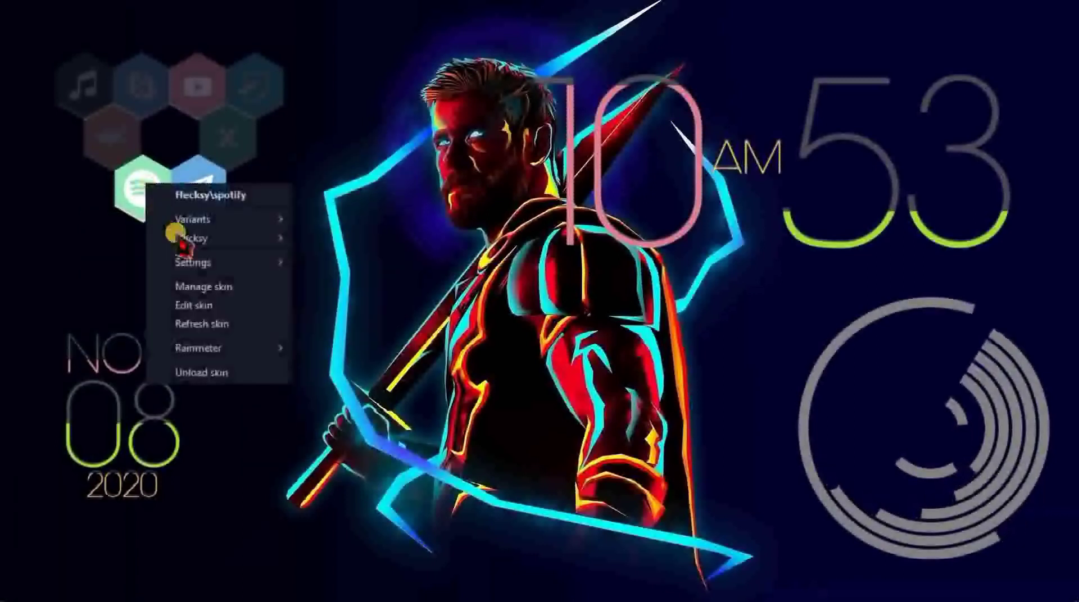
mouse_move(210, 262)
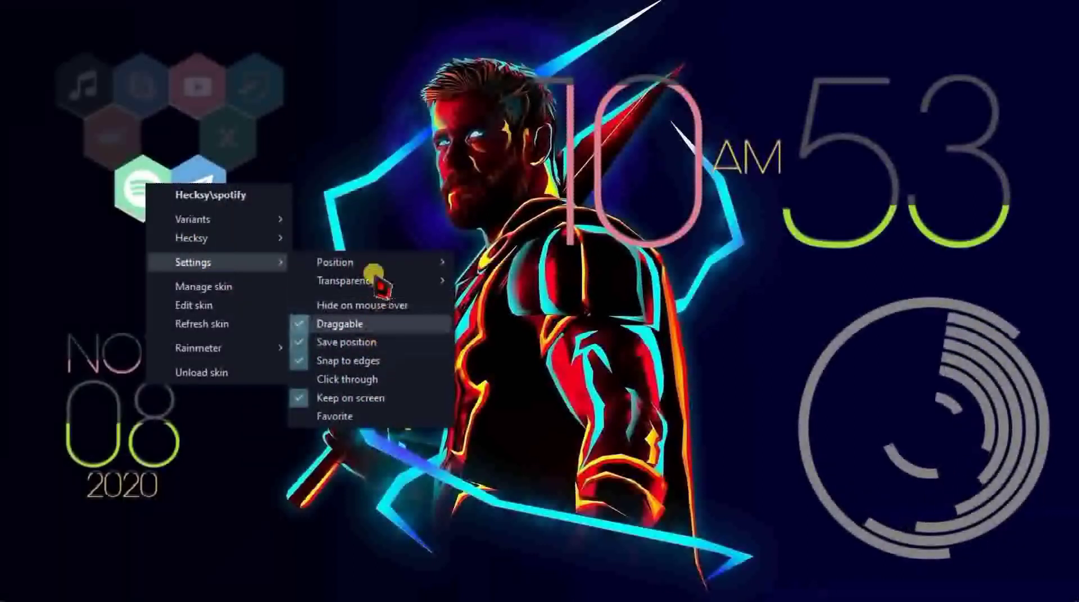
mouse_move(387, 265)
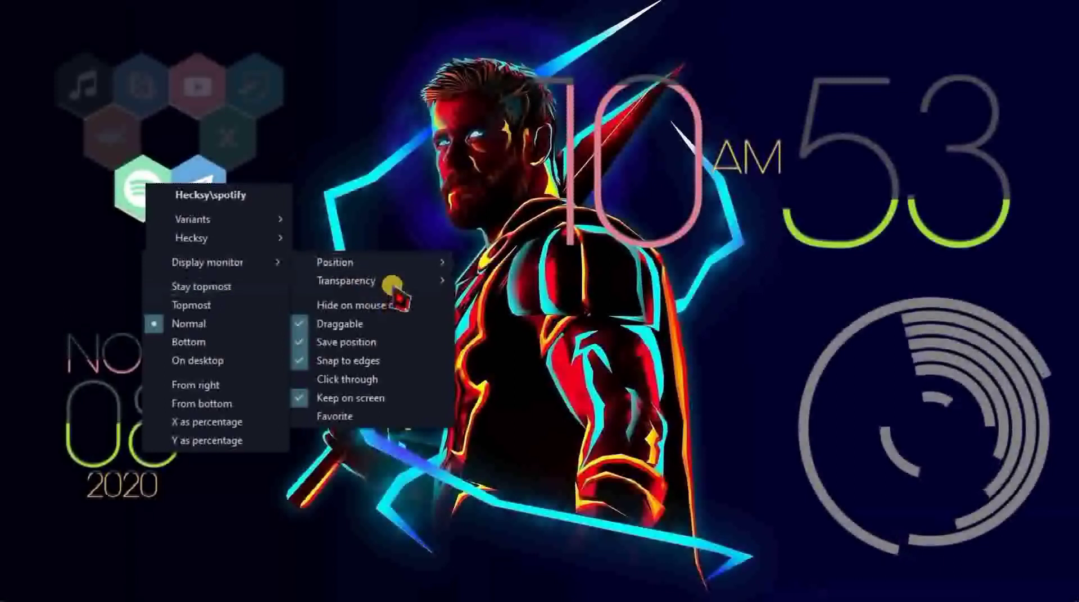
left_click(260, 490)
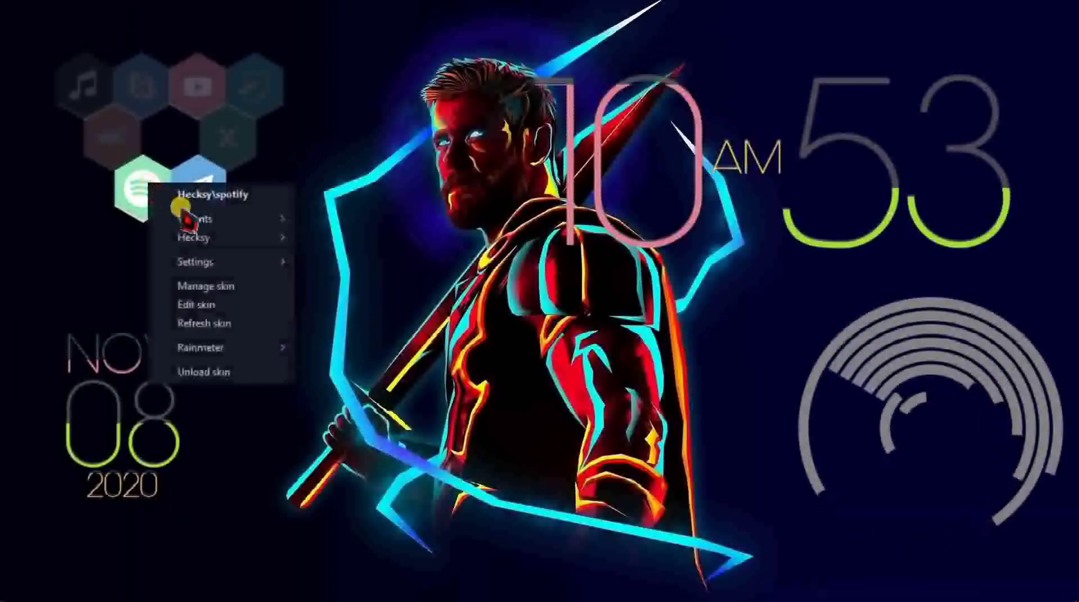
mouse_move(219, 262)
mouse_move(358, 284)
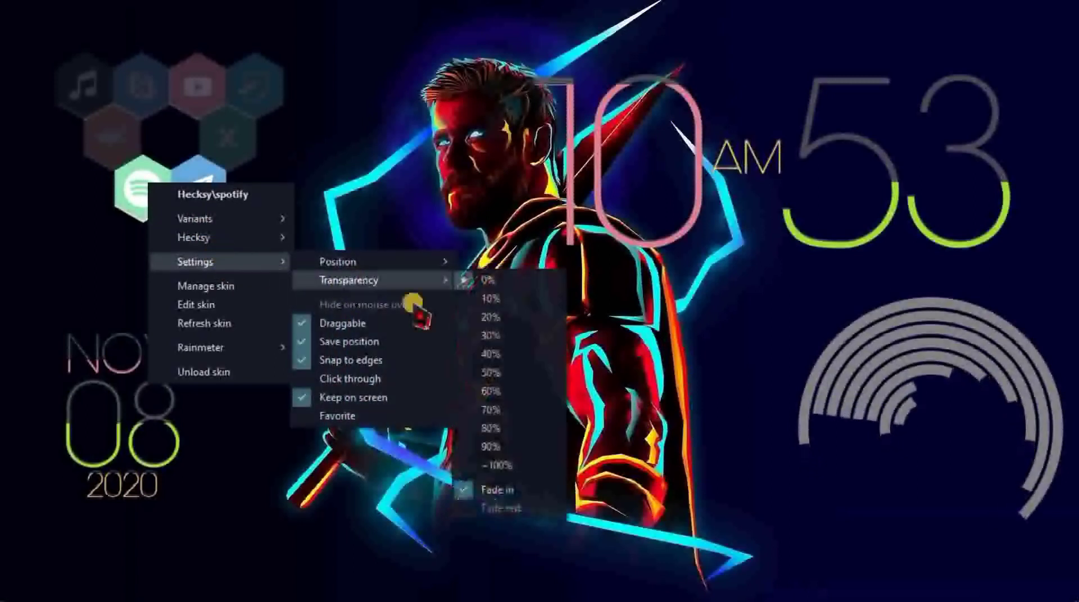
left_click(491, 412)
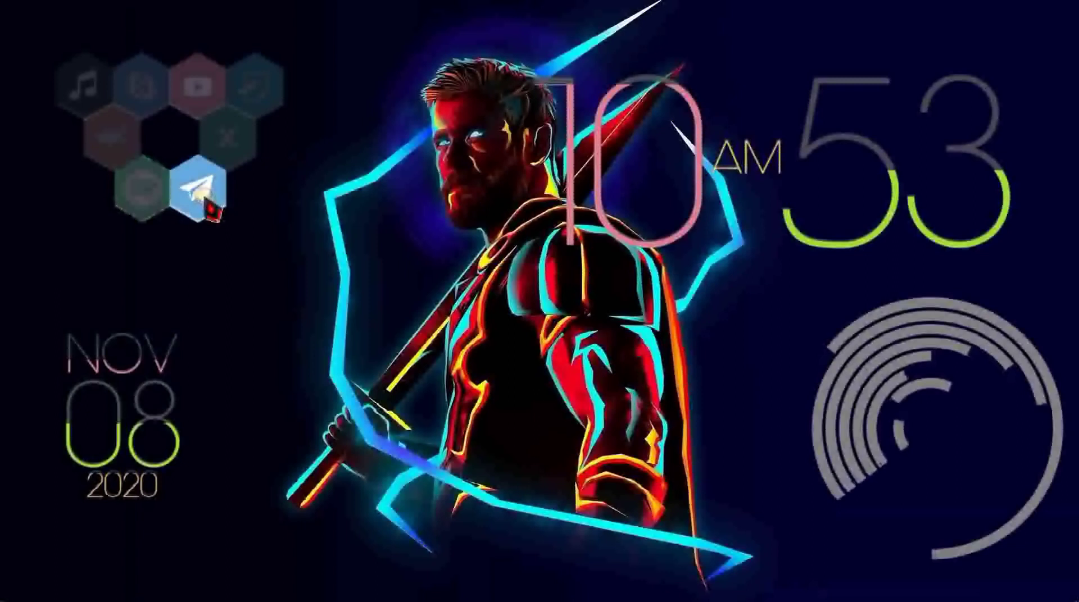
Set the Hecksy Telegram icon's transparency to 70% and turn on its fade-in effect.
right_click(205, 197)
mouse_move(264, 277)
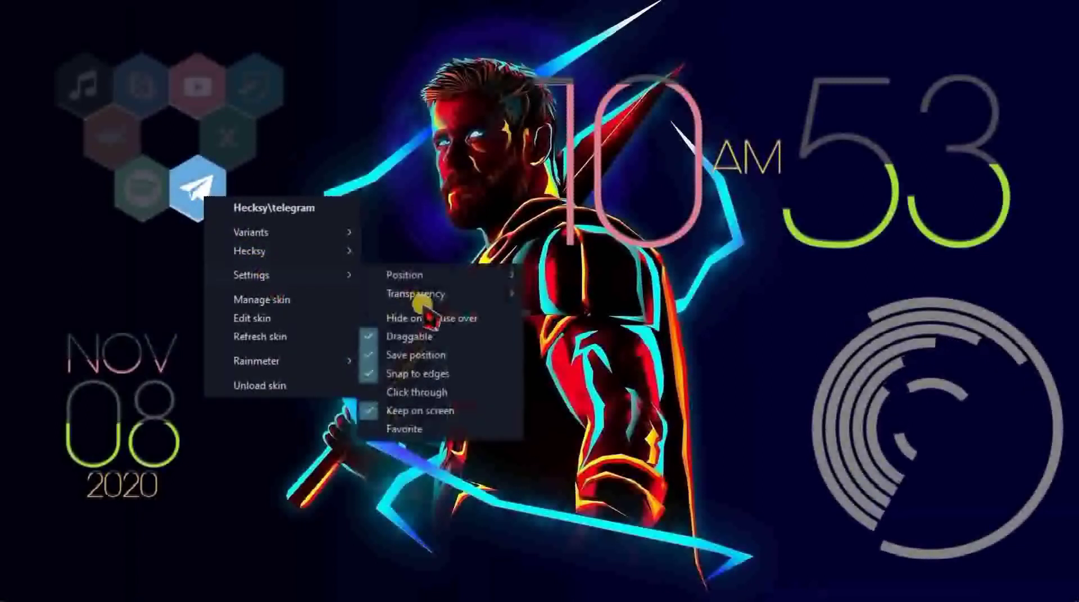
mouse_move(488, 295)
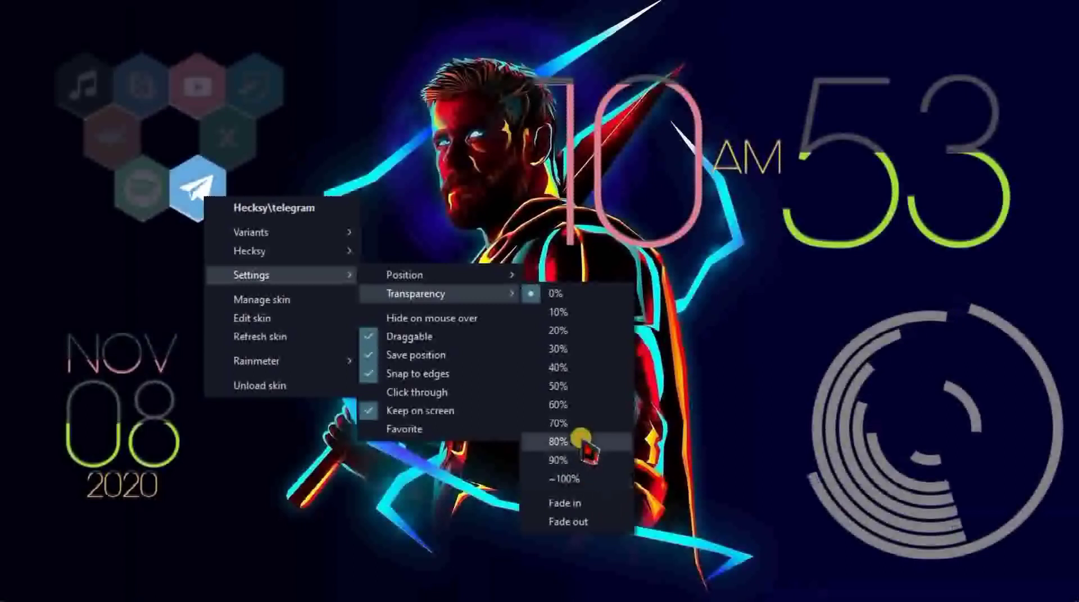
left_click(581, 423)
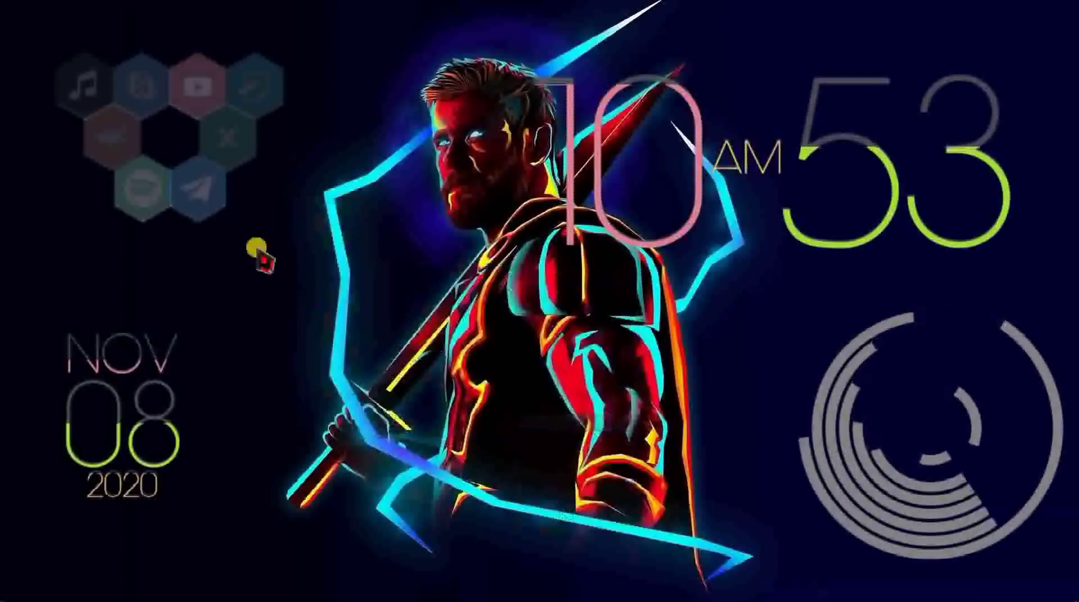
right_click(215, 203)
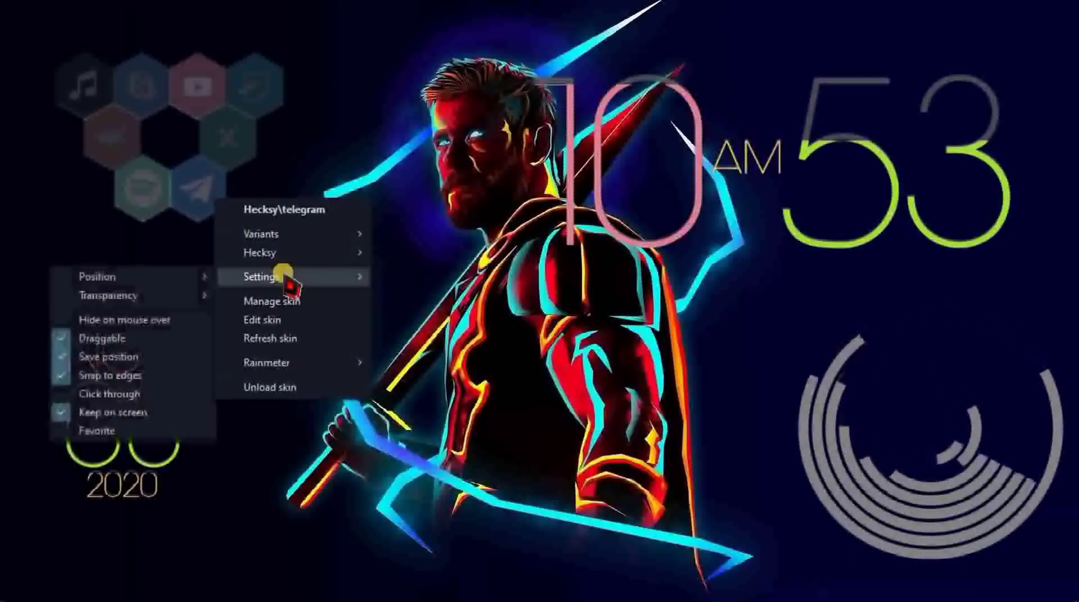
mouse_move(143, 276)
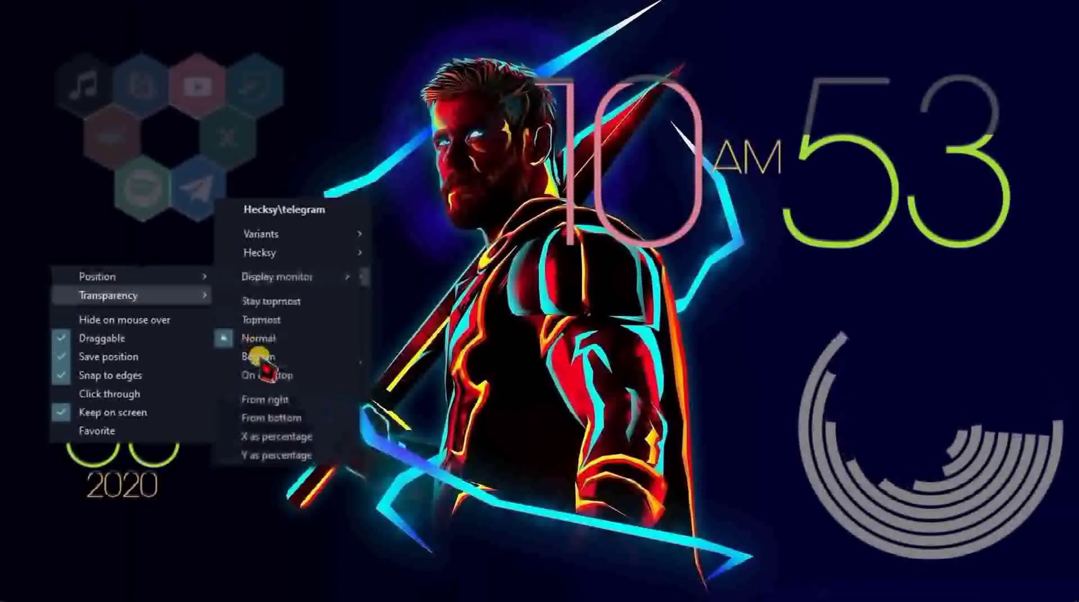
mouse_move(168, 293)
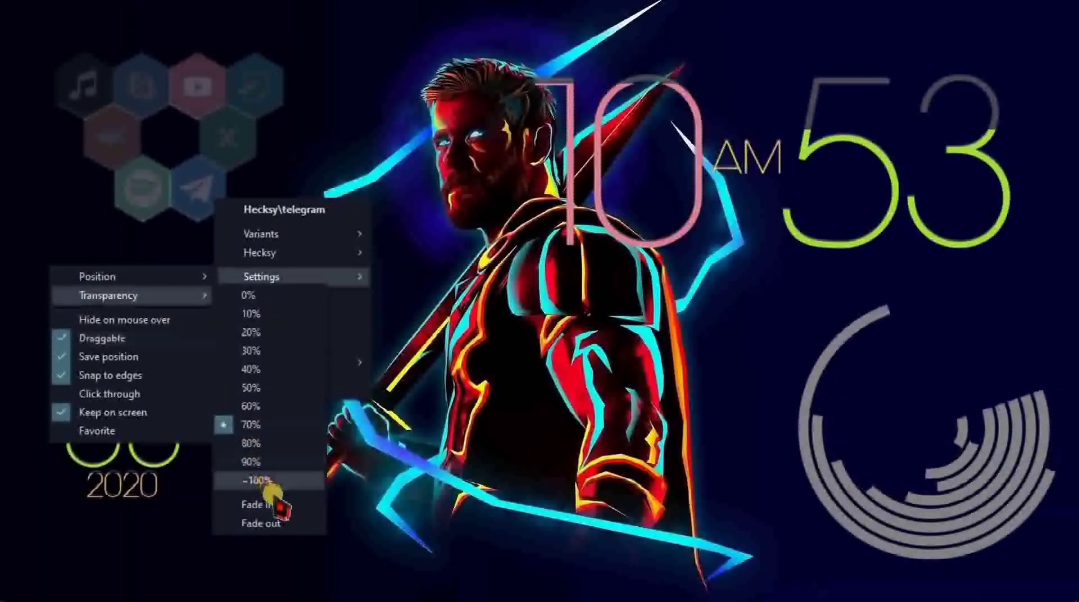
left_click(264, 484)
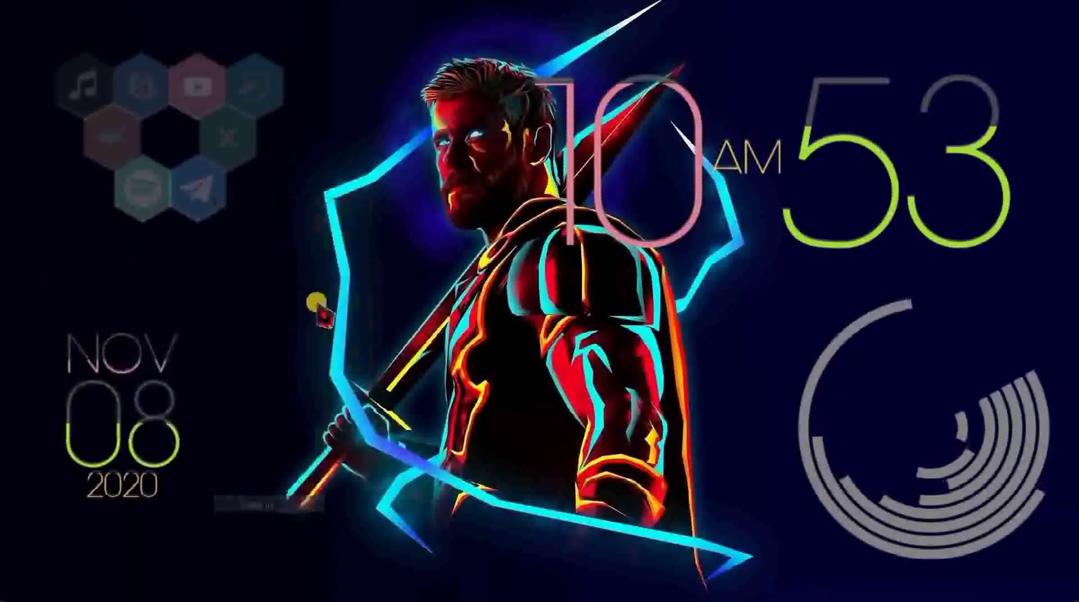
Set the main string size of the LIM!T date skin to 60 in fill-date, save the file and refresh the skin.
right_click(158, 415)
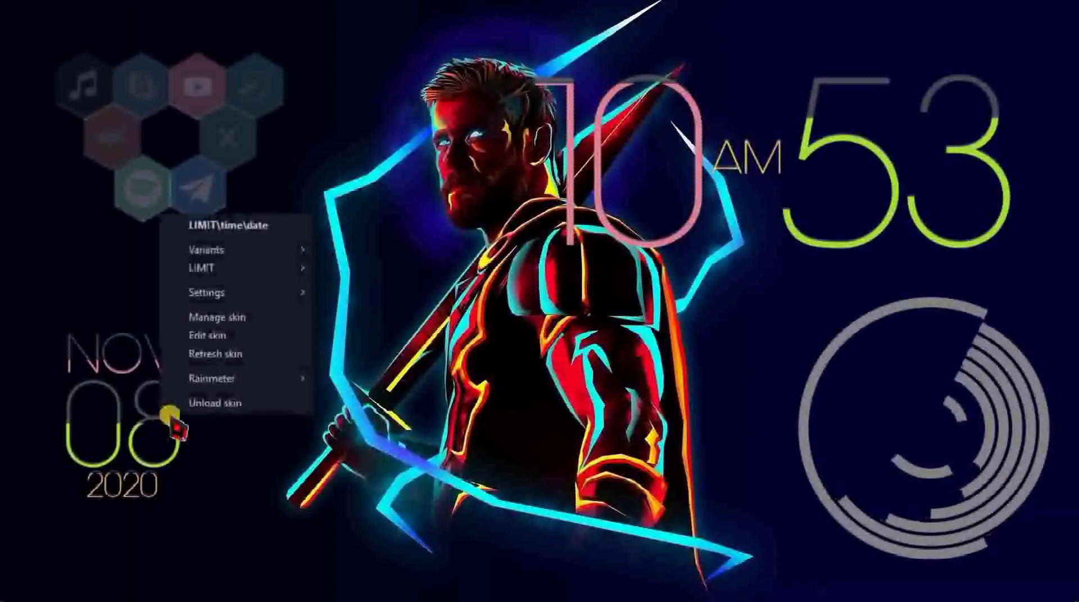
left_click(232, 336)
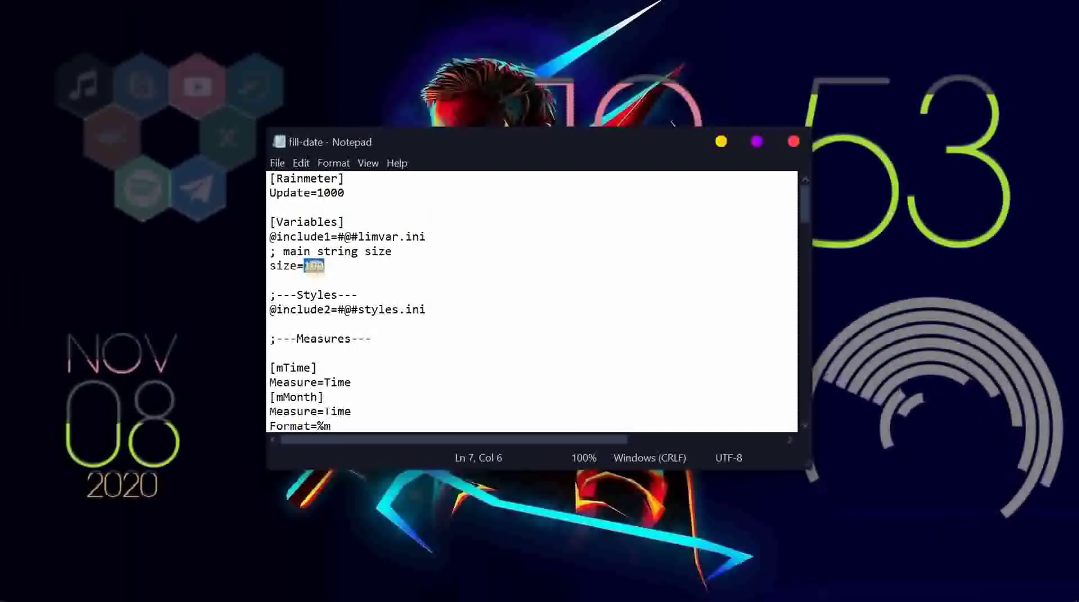
key("Return")
key("BackSpace")
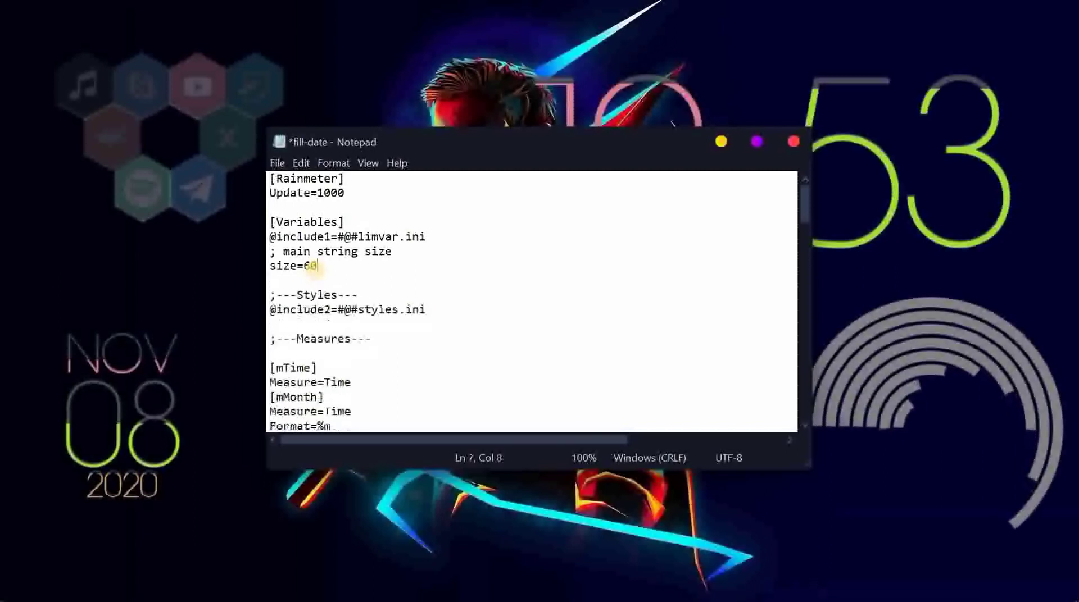
left_click(793, 142)
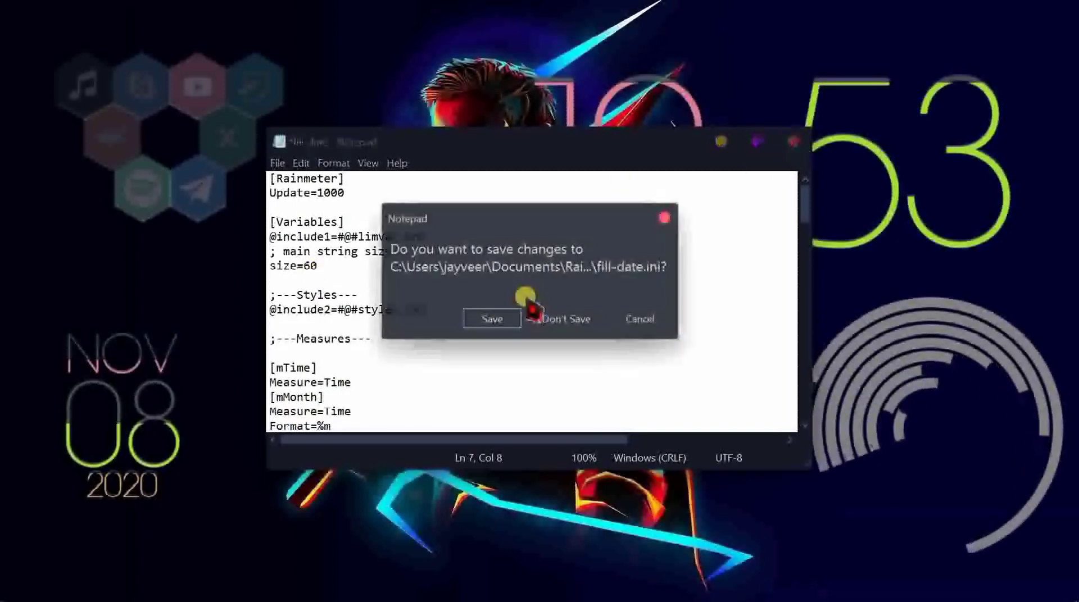
left_click(494, 316)
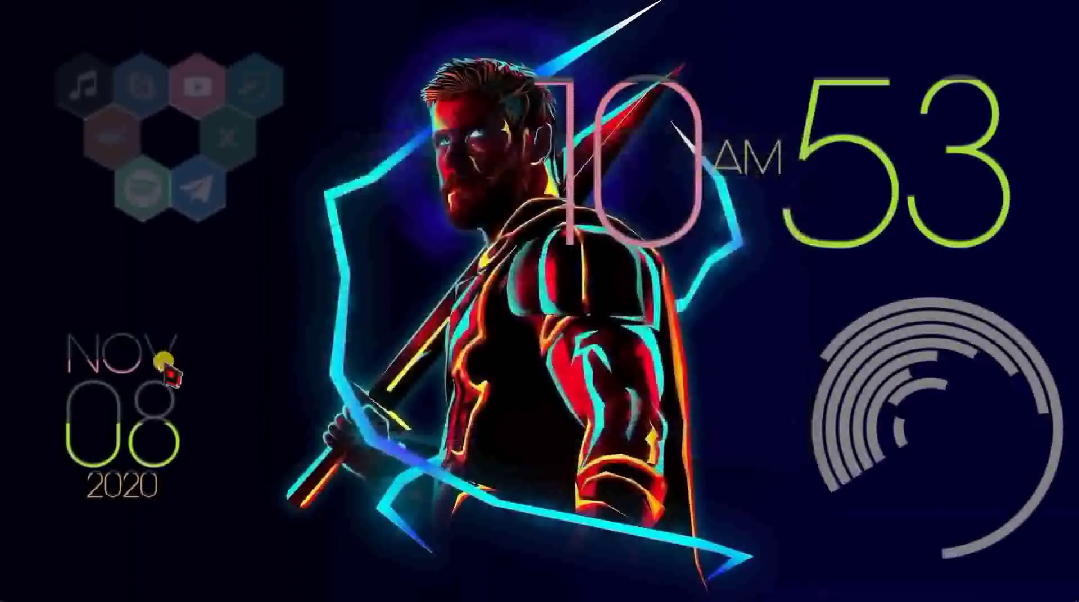
right_click(138, 390)
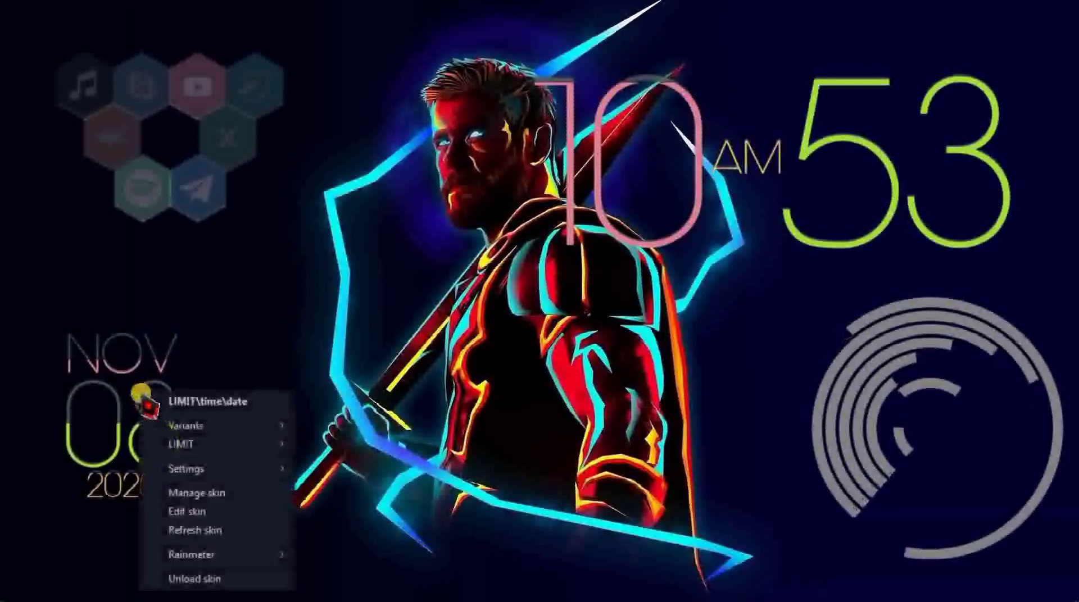
left_click(191, 530)
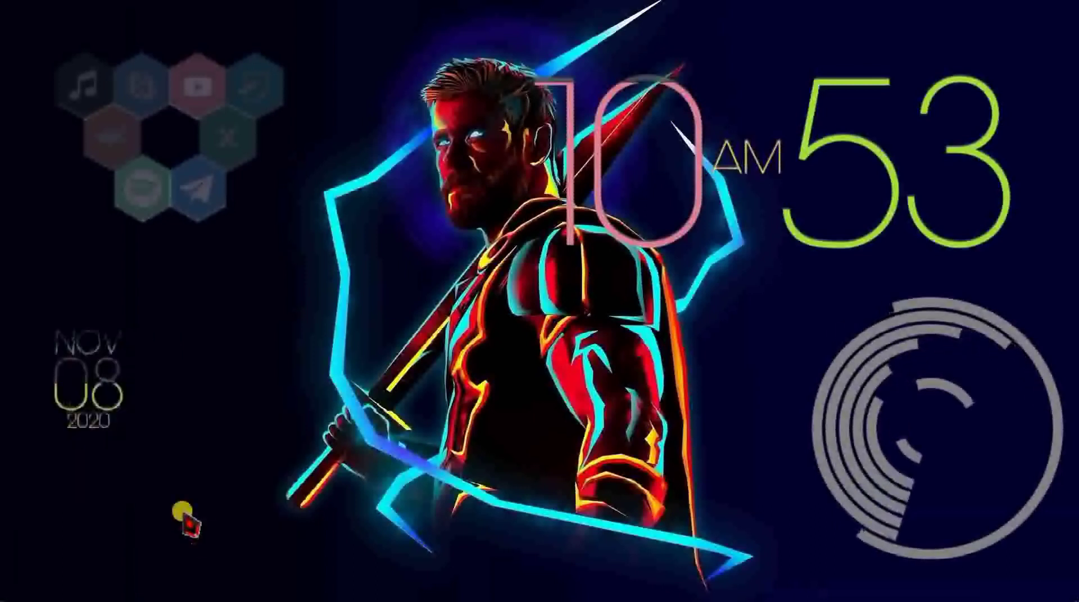
Set the LIM!T date skin's size to 80, save the file, refresh the skin and reposition the date slightly lower.
right_click(141, 396)
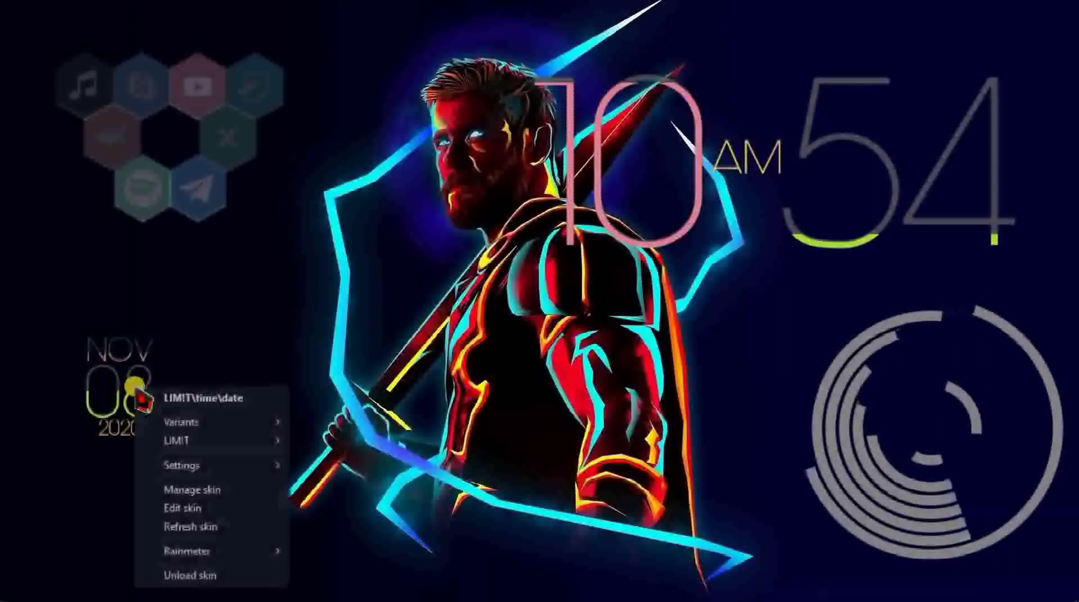
left_click(202, 508)
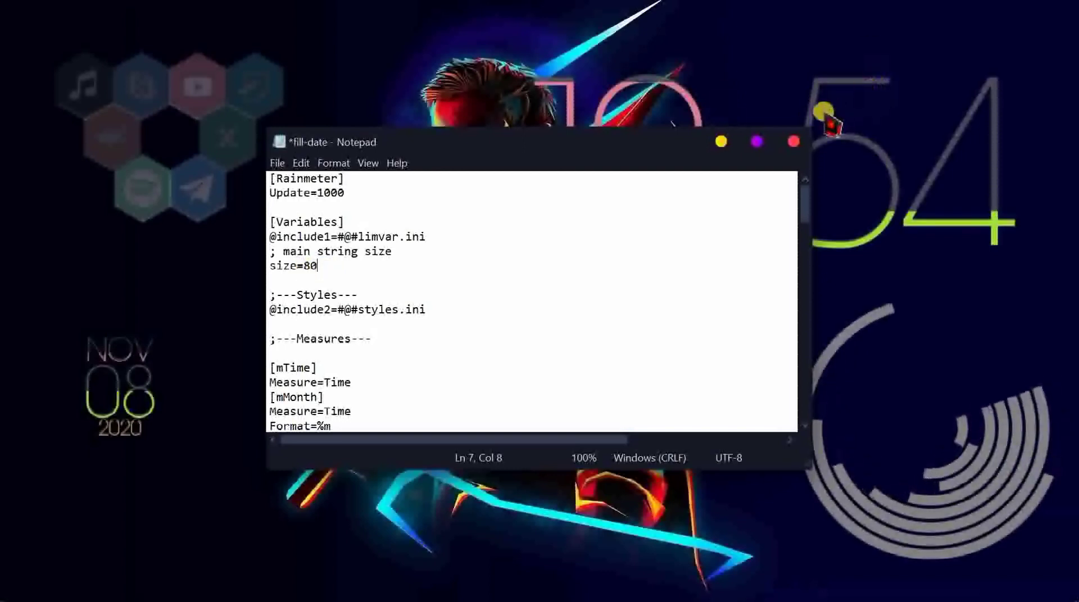
left_click(792, 143)
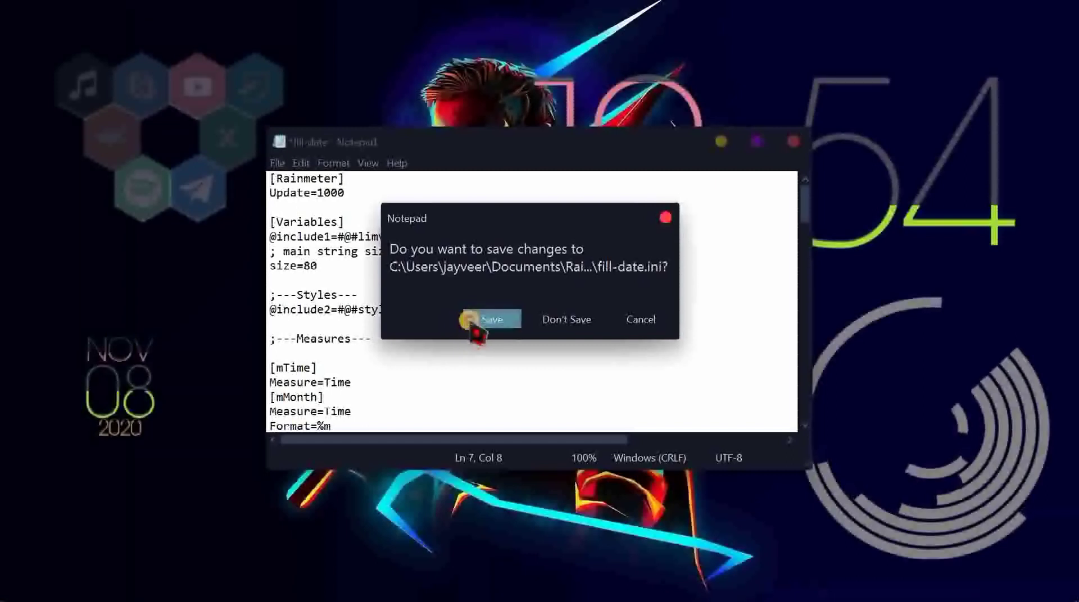
left_click(491, 316)
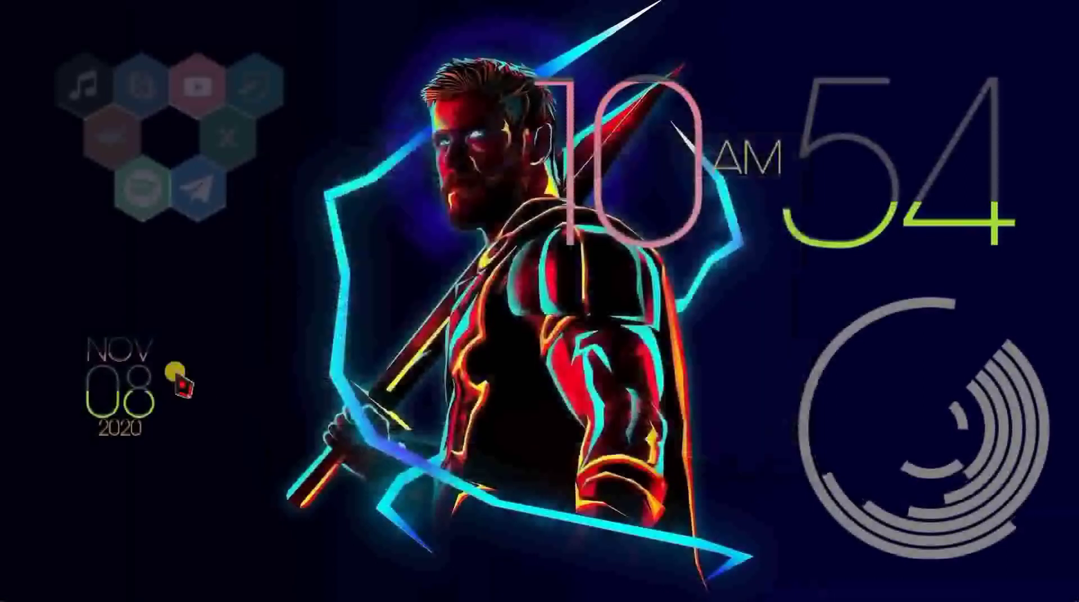
right_click(144, 386)
left_click(202, 527)
left_click_drag(163, 408, 150, 430)
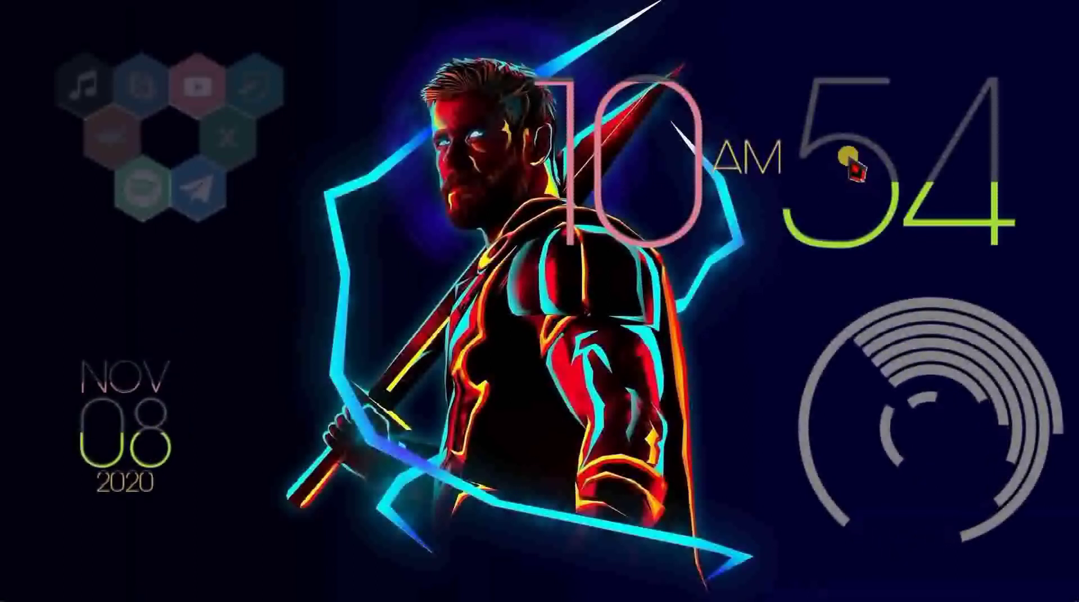
Set the main string size of the LIM!T clock skin to 150 in fill-clock, save the file and refresh the skin.
right_click(810, 146)
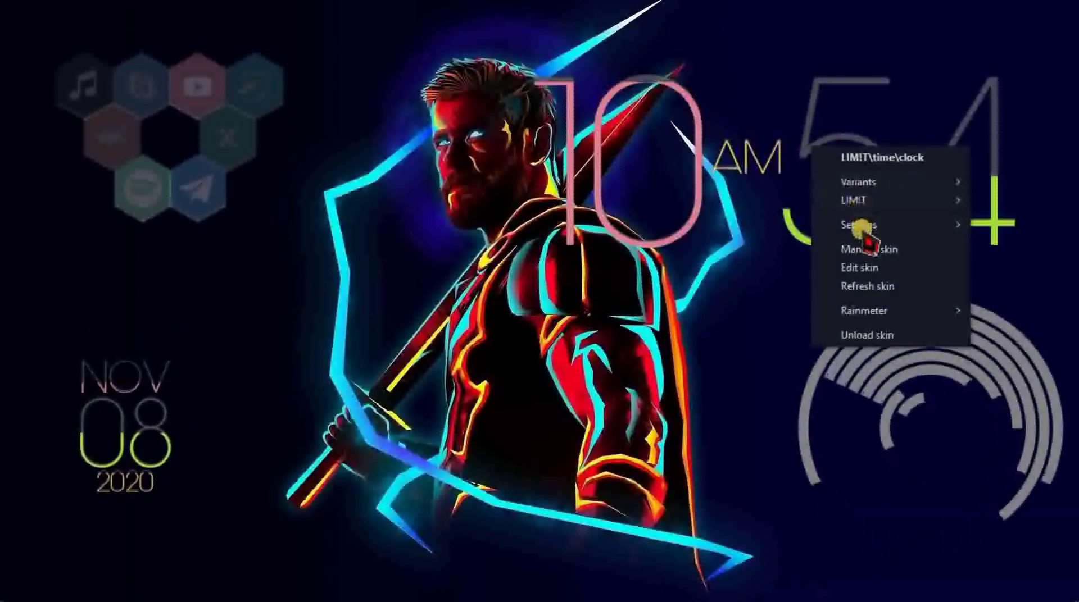
left_click(854, 269)
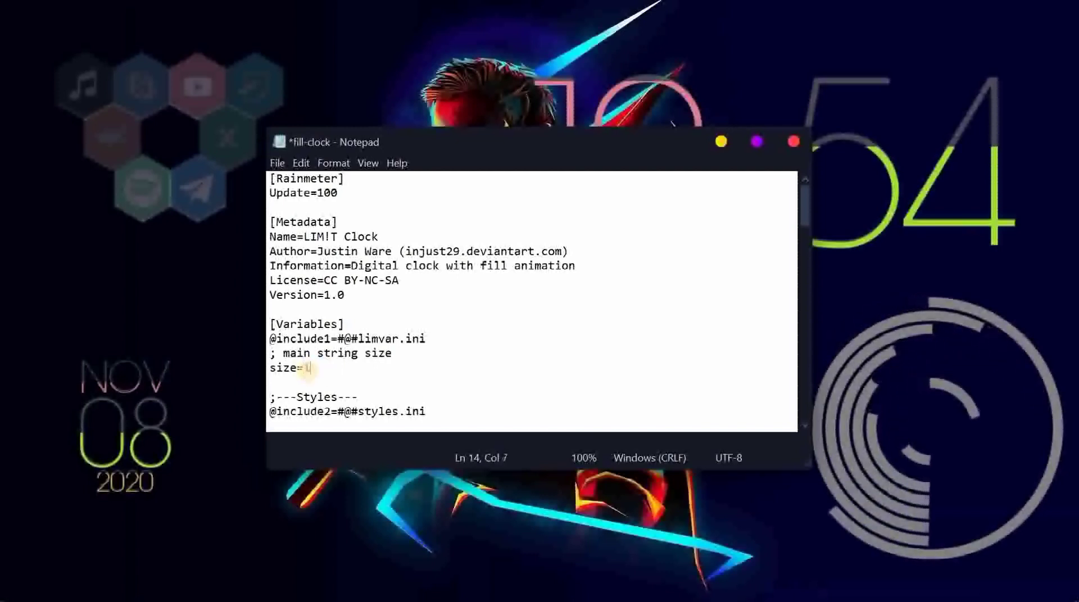
type("0")
key("Return")
key("BackSpace")
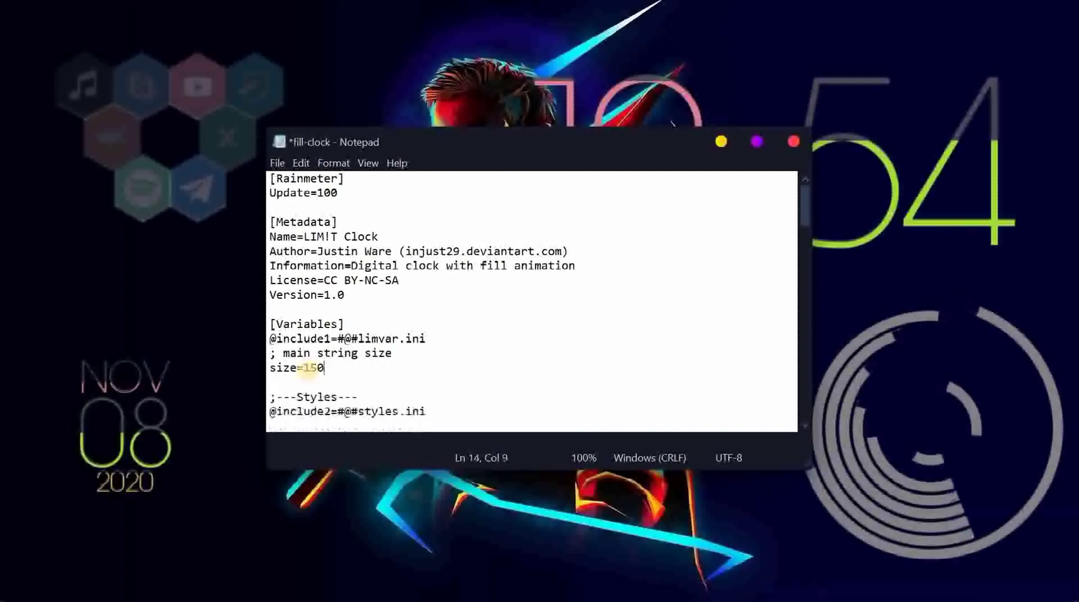
left_click(789, 143)
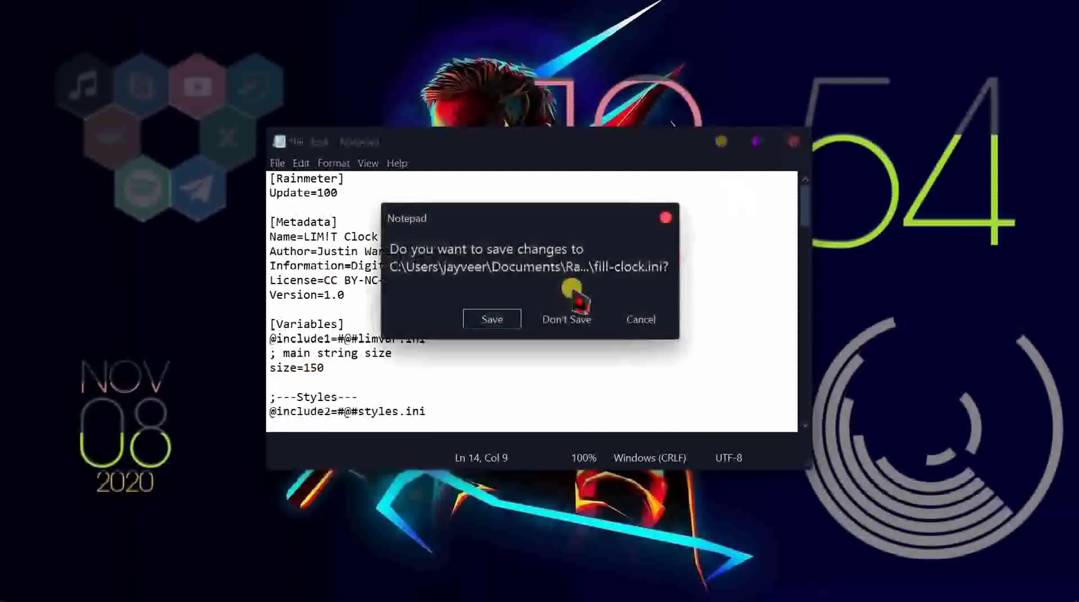
left_click(492, 315)
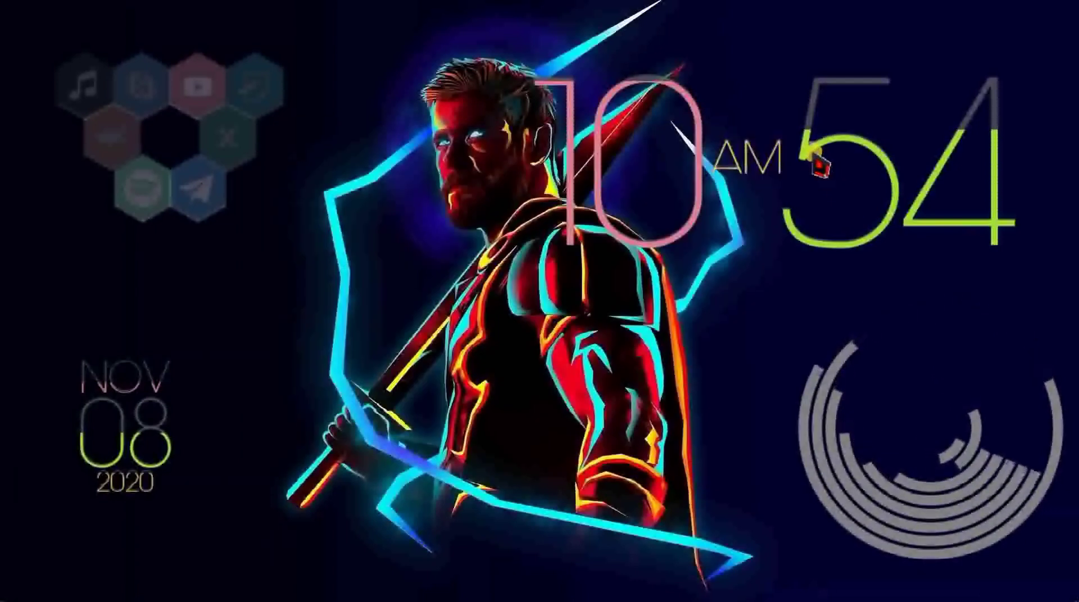
right_click(815, 154)
left_click(859, 291)
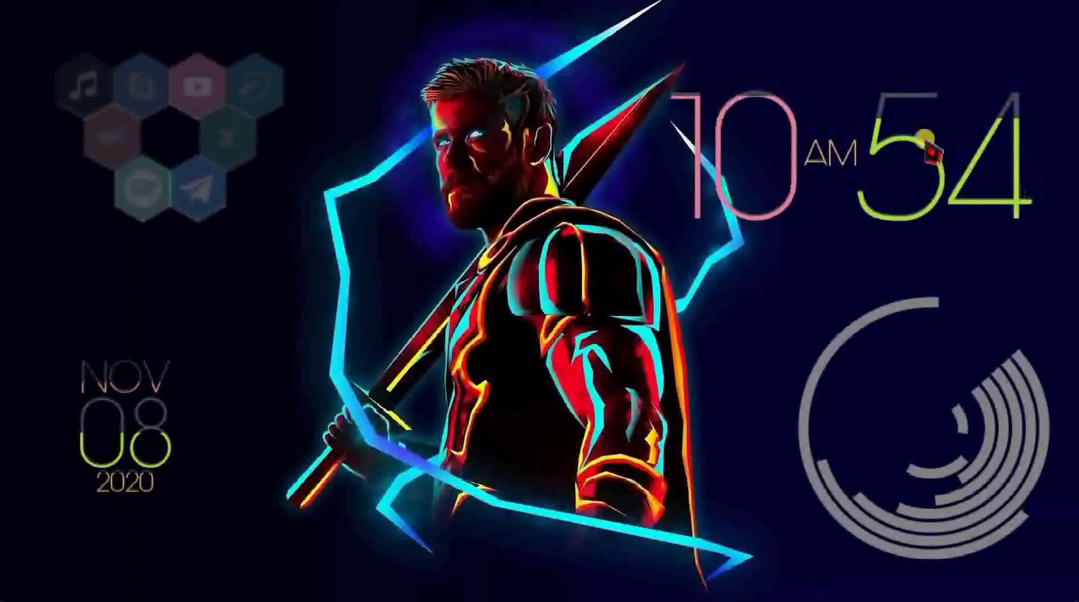
Set the LIM!T clock skin's main string size to 120 in fill-clock, save, refresh the skin and move the clock to the desktop's upper-right corner.
right_click(890, 144)
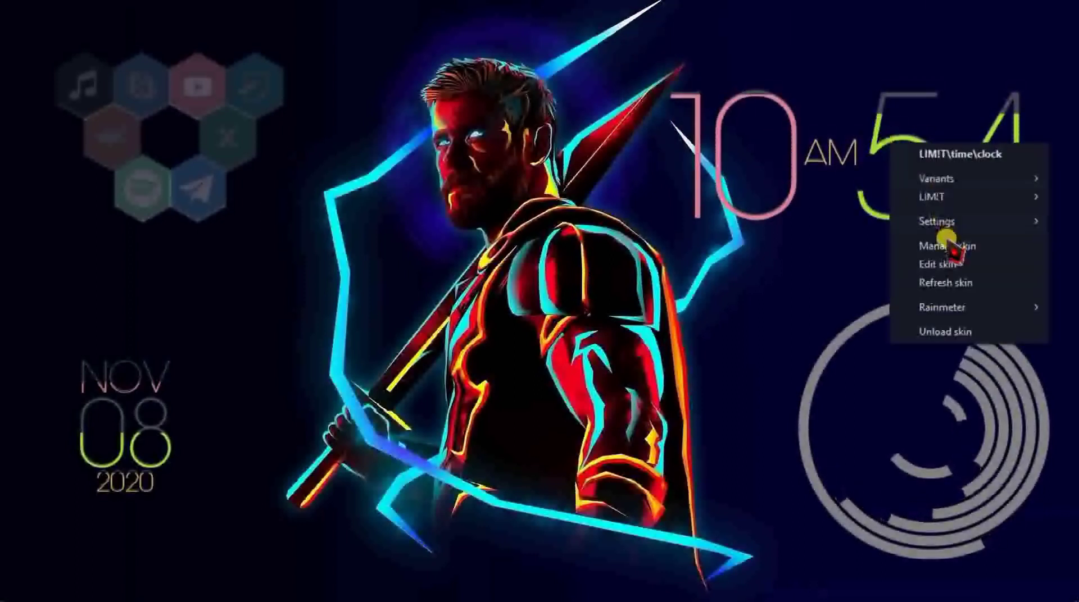
left_click(942, 265)
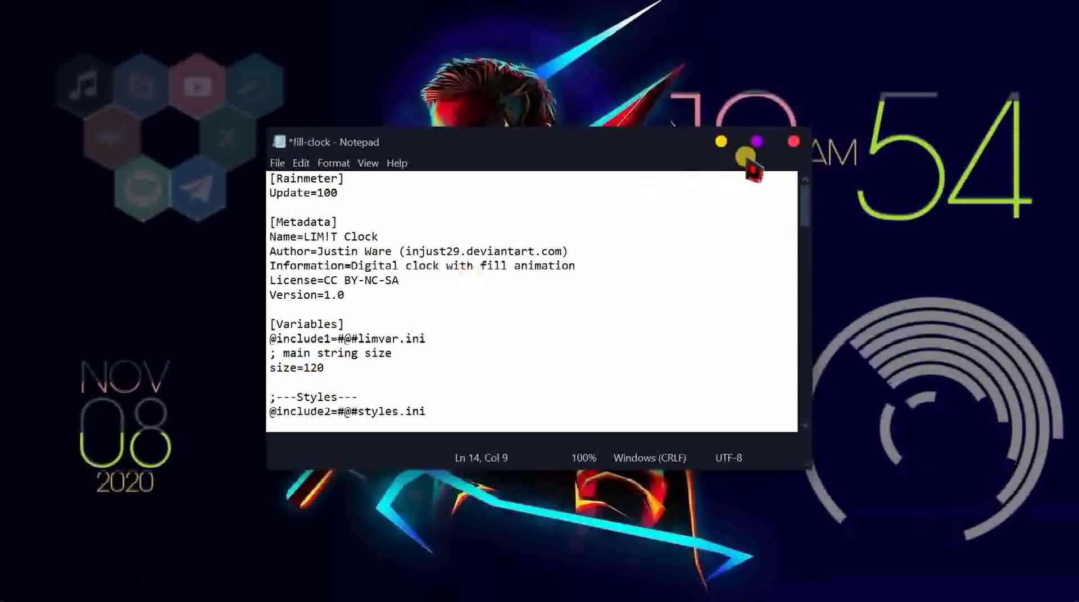
left_click(789, 145)
left_click(489, 313)
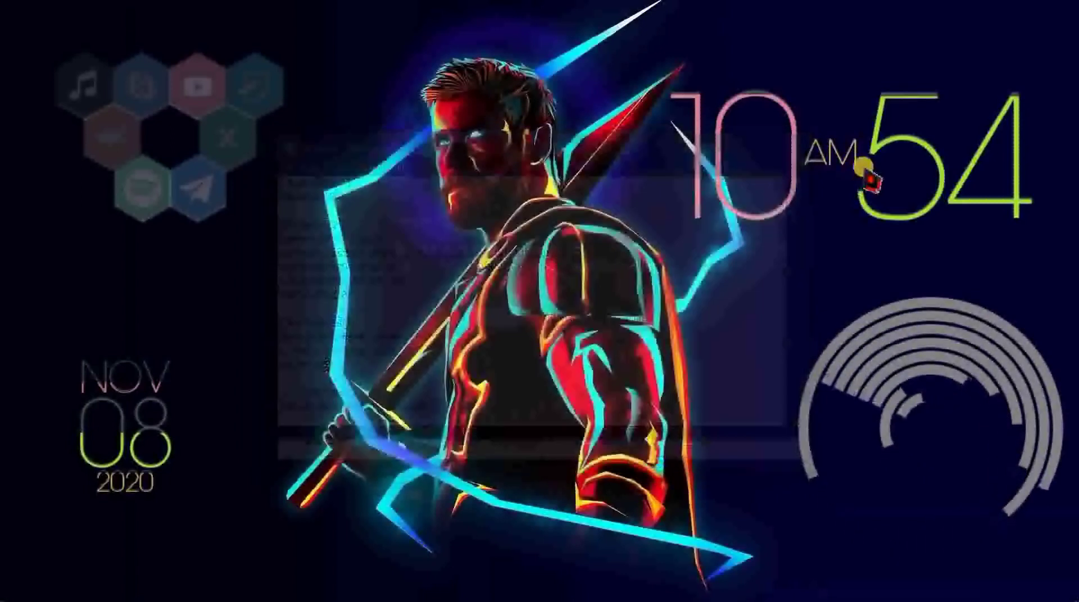
right_click(875, 149)
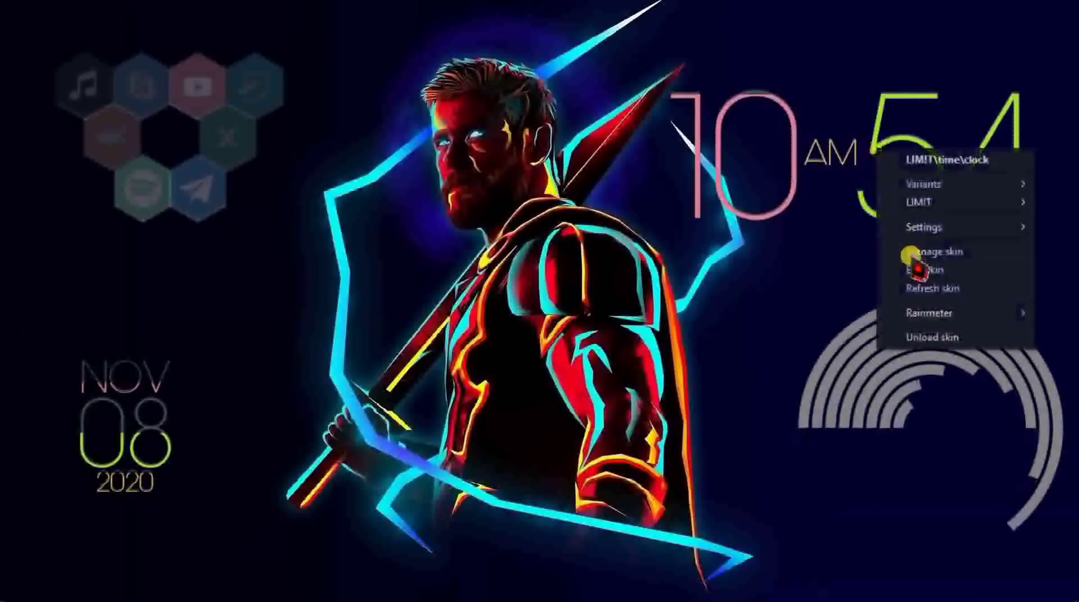
left_click(921, 288)
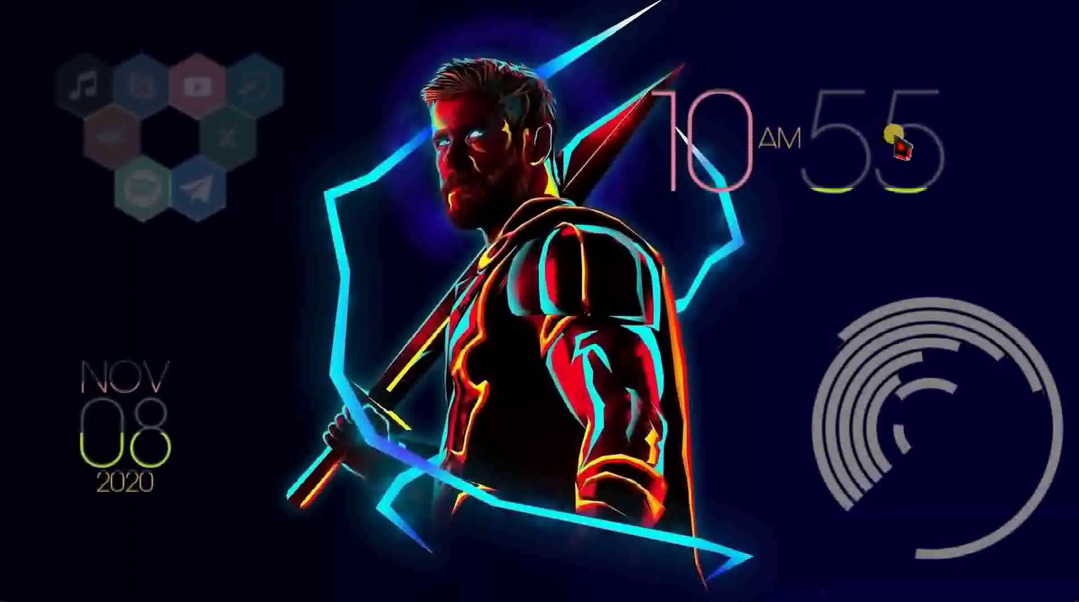
left_click_drag(899, 145, 985, 87)
Examine the Eye of the Storm visualizer's settings window and skin file for a colour option, then close both.
left_click(913, 324)
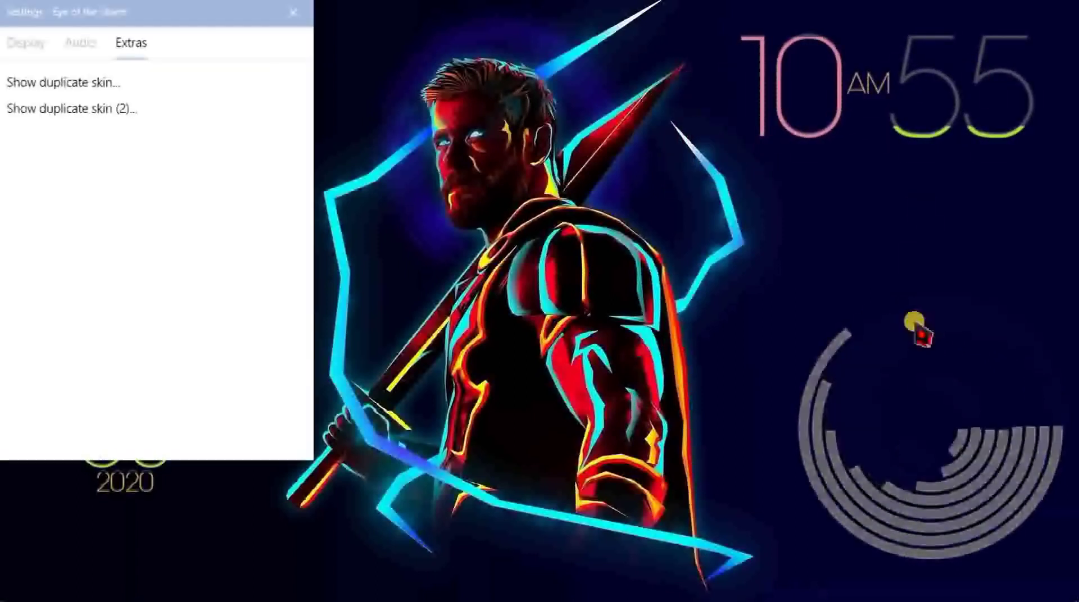
left_click(294, 15)
right_click(960, 513)
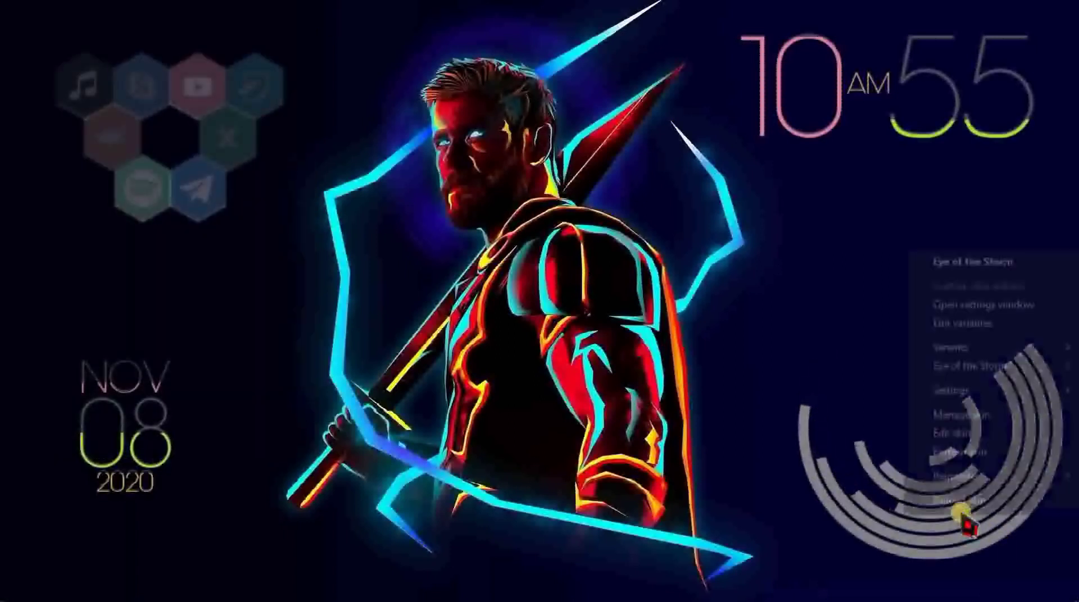
left_click(950, 434)
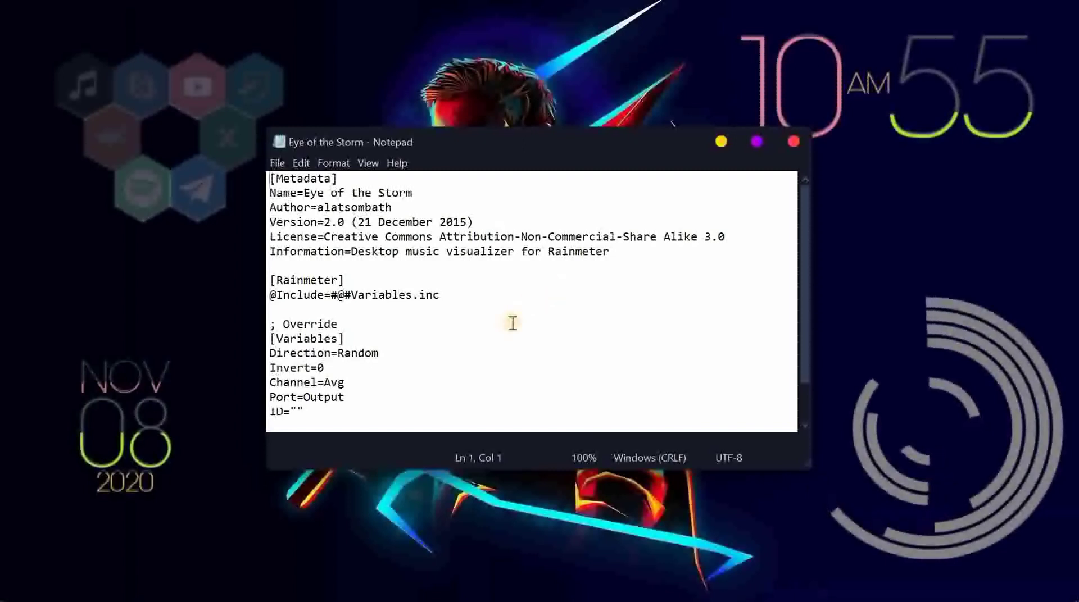
scroll(513, 323, "down", 1)
scroll(513, 323, "up", 1)
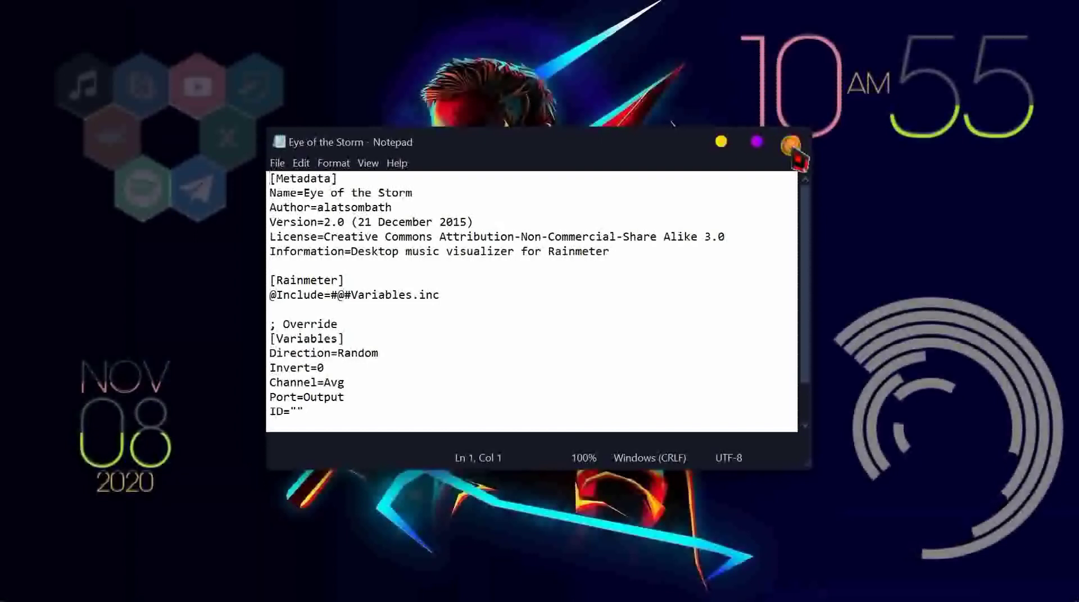
left_click(793, 153)
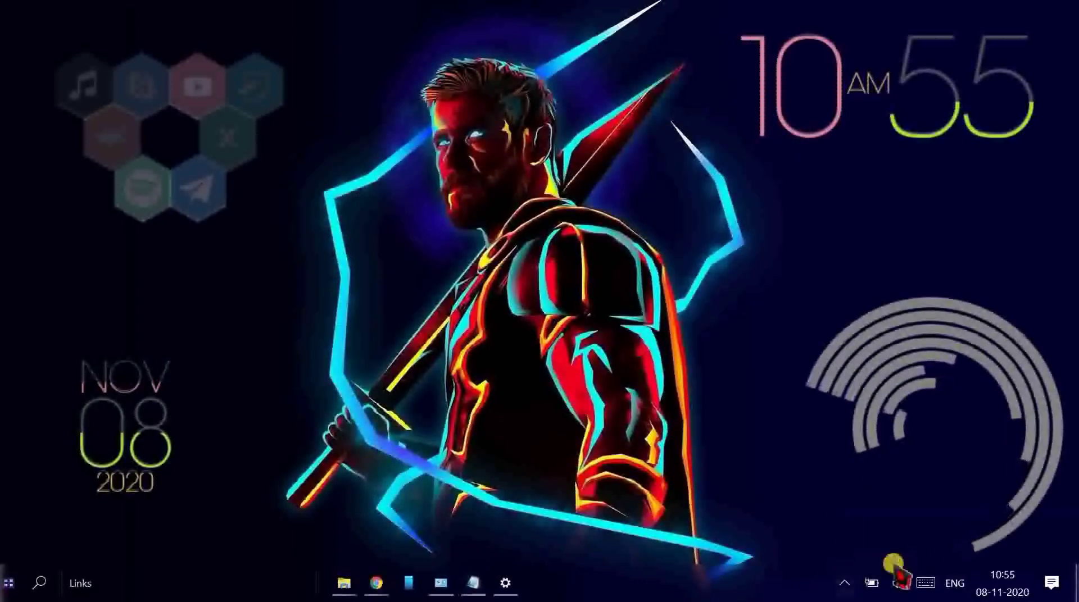
Load the RGB Code.ini colour picker skin from Eye of the Storm\RGBCode in Manage Rainmeter and minimise the manager.
left_click(845, 582)
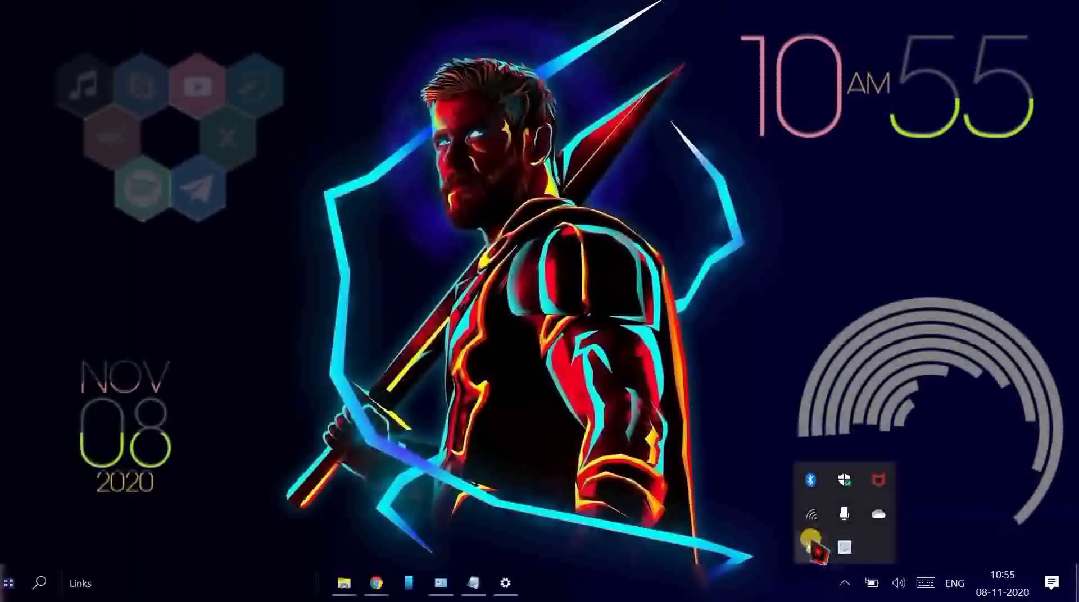
left_click(810, 541)
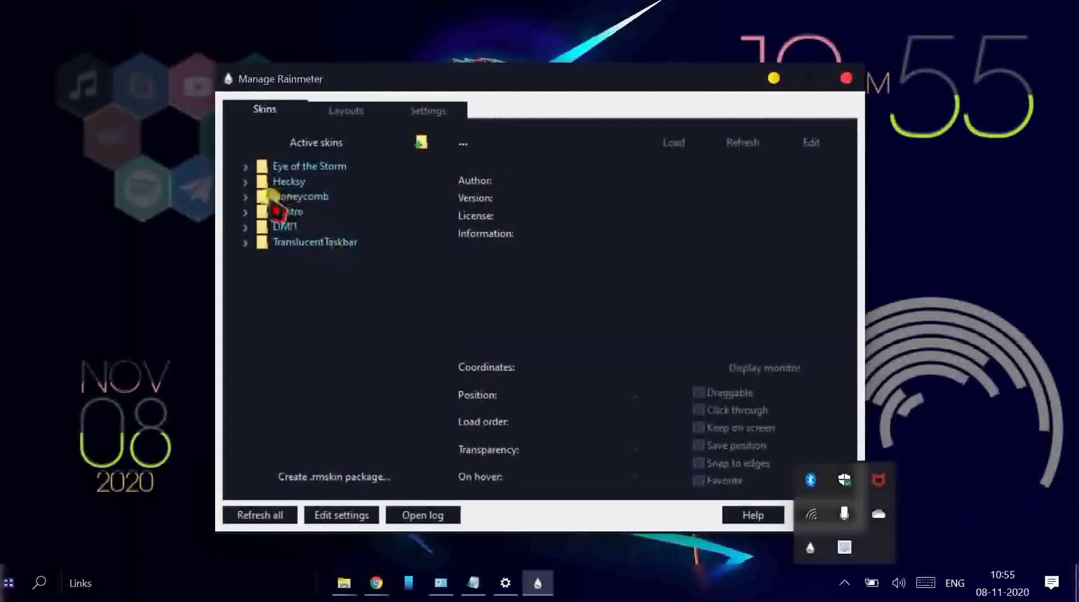
left_click(246, 168)
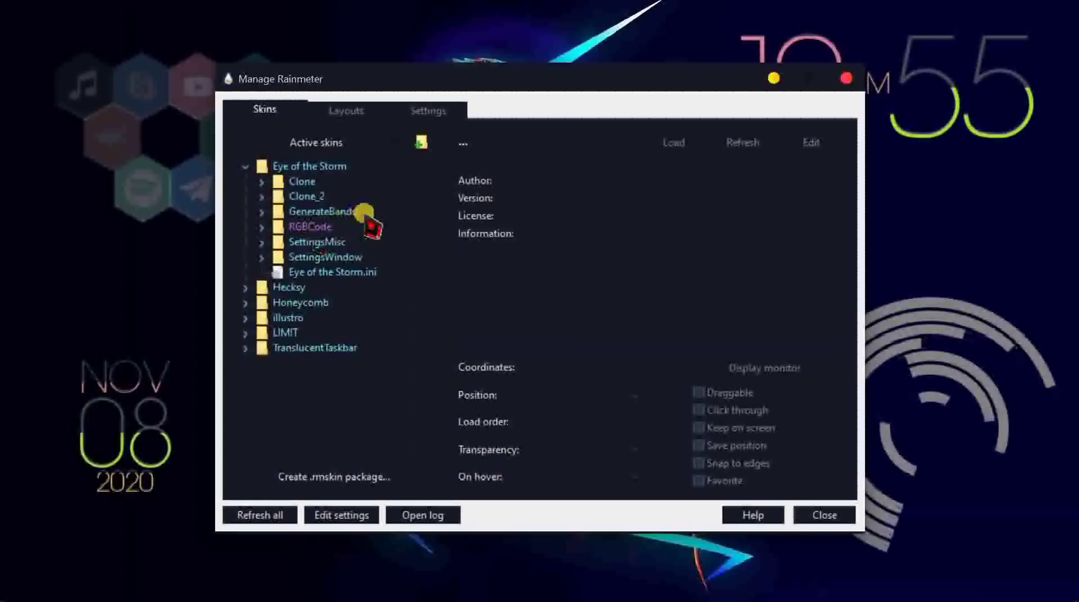
left_click(262, 227)
left_click(318, 241)
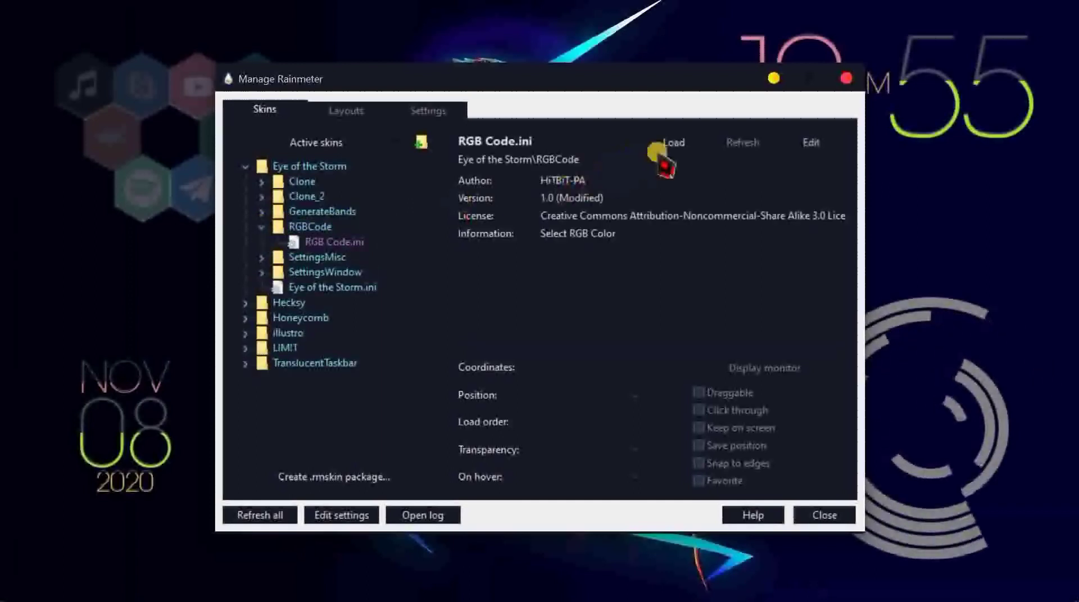
left_click(674, 145)
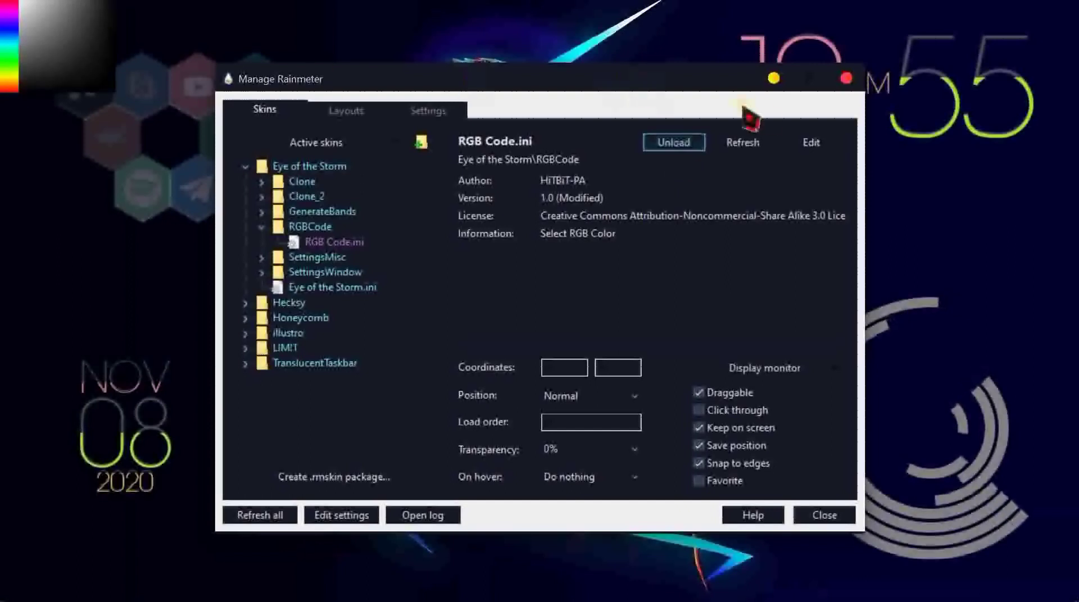
left_click(775, 84)
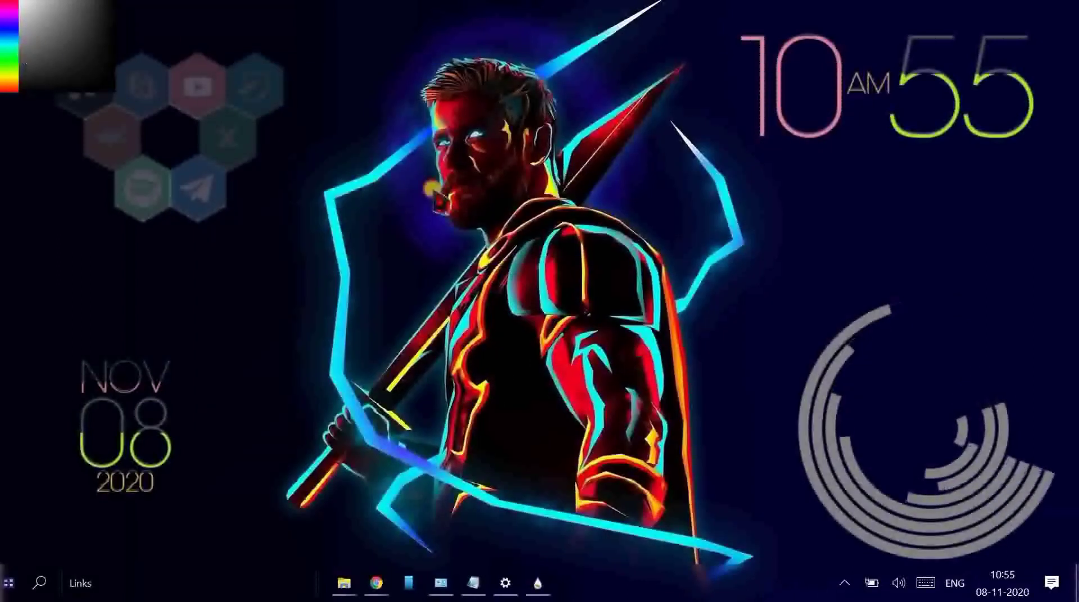
Pick a cyan hue in the RGB colour picker and refresh the Eye of the Storm skin to apply it.
left_click(8, 50)
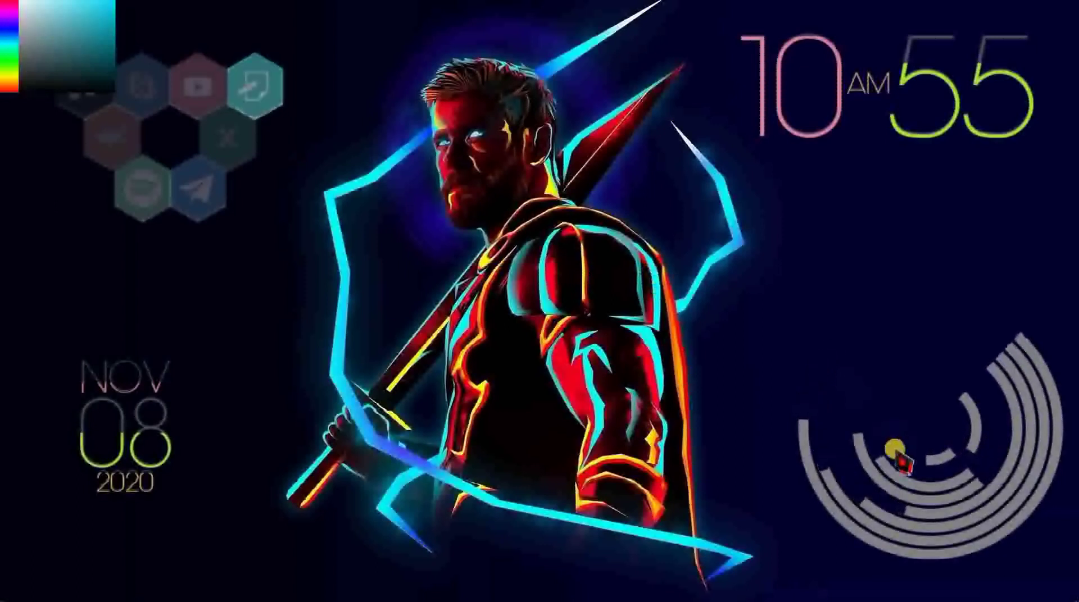
right_click(956, 524)
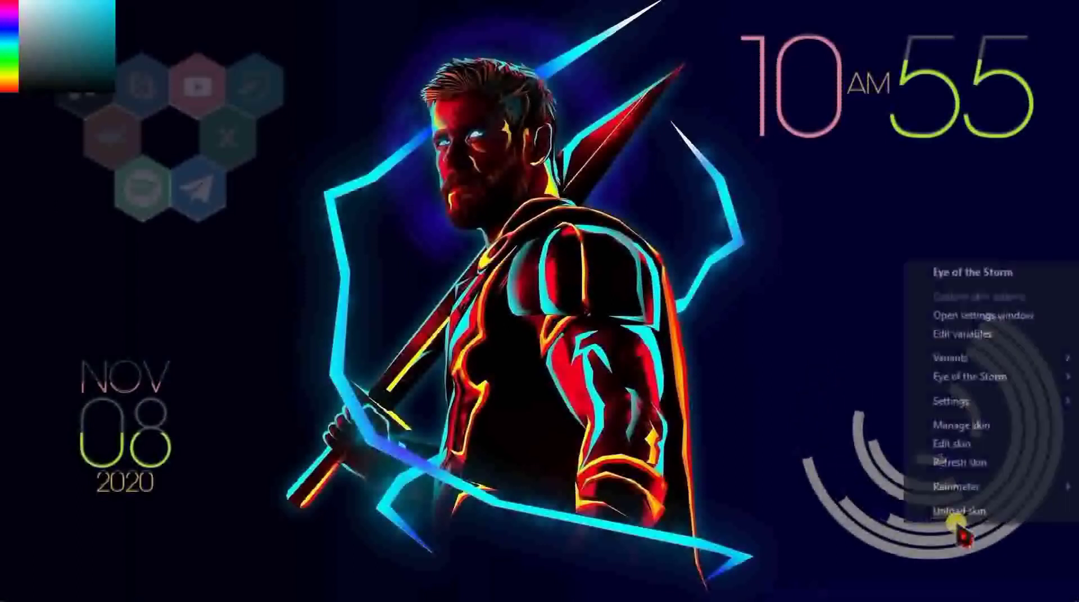
left_click(958, 463)
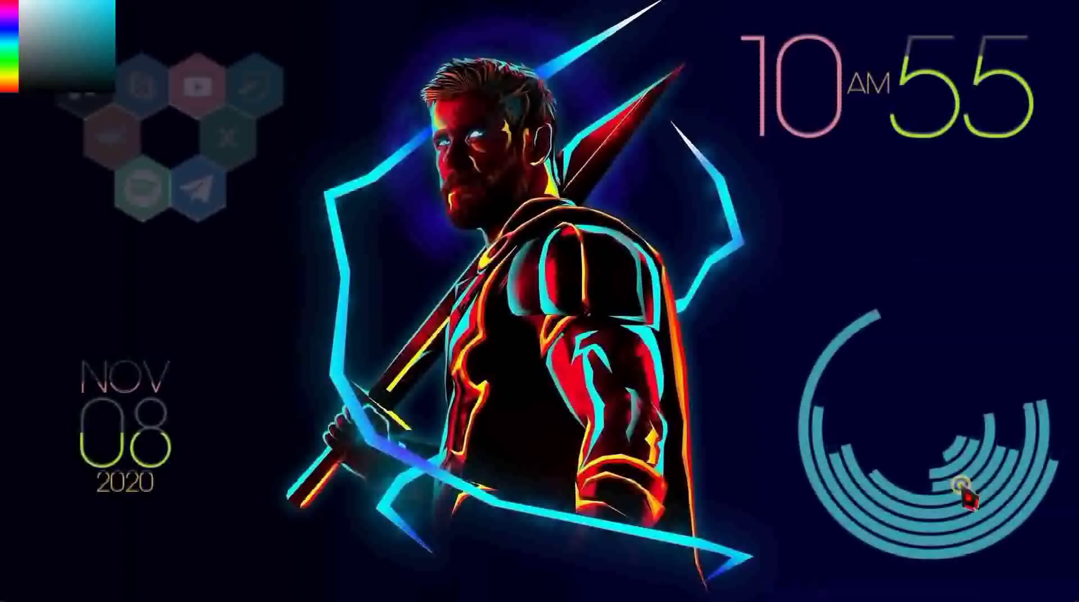
Turn on the Eye of the Storm visualizer's fade-in effect, set its transparency to 70% and close its settings window.
right_click(961, 486)
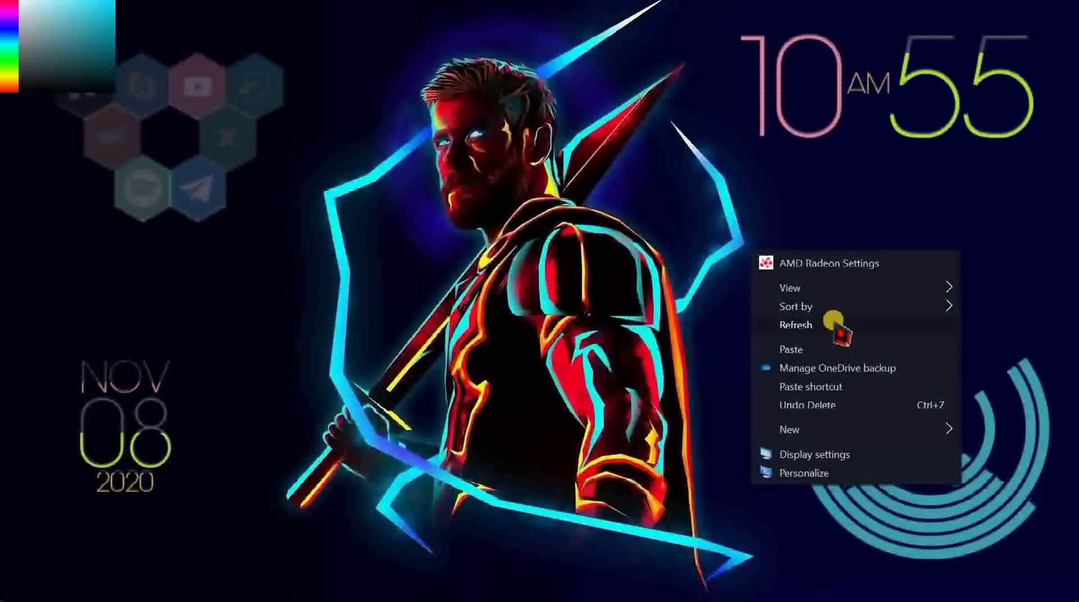
left_click(933, 513)
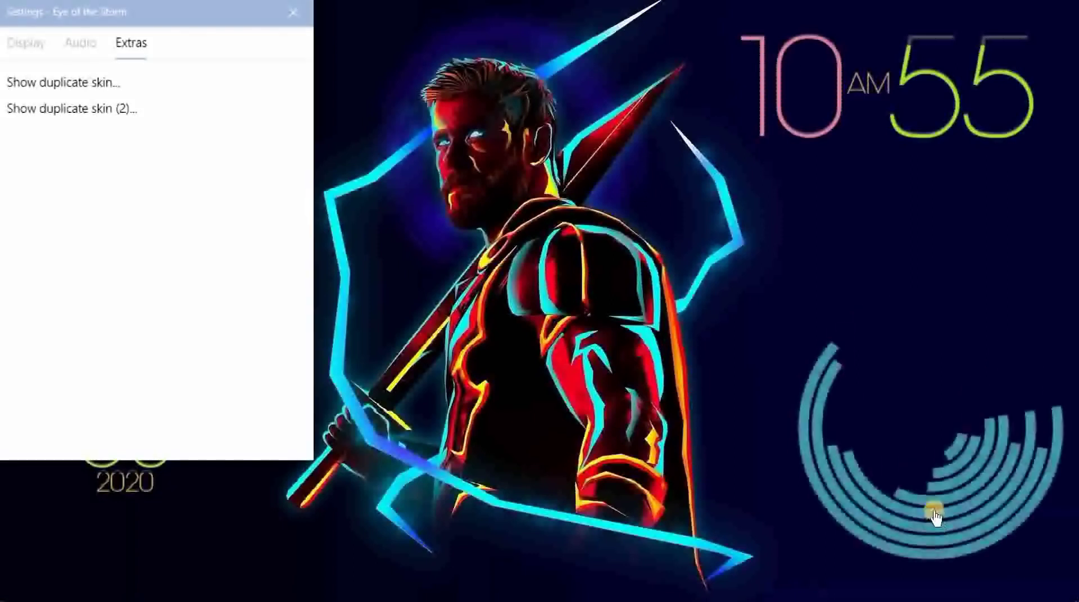
right_click(946, 496)
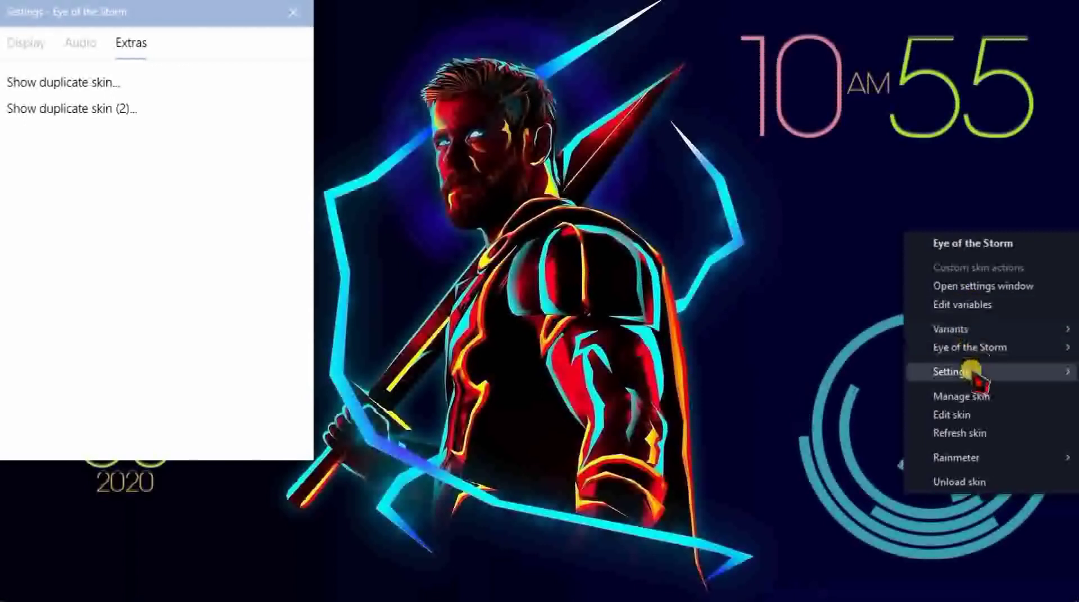
mouse_move(911, 373)
mouse_move(860, 390)
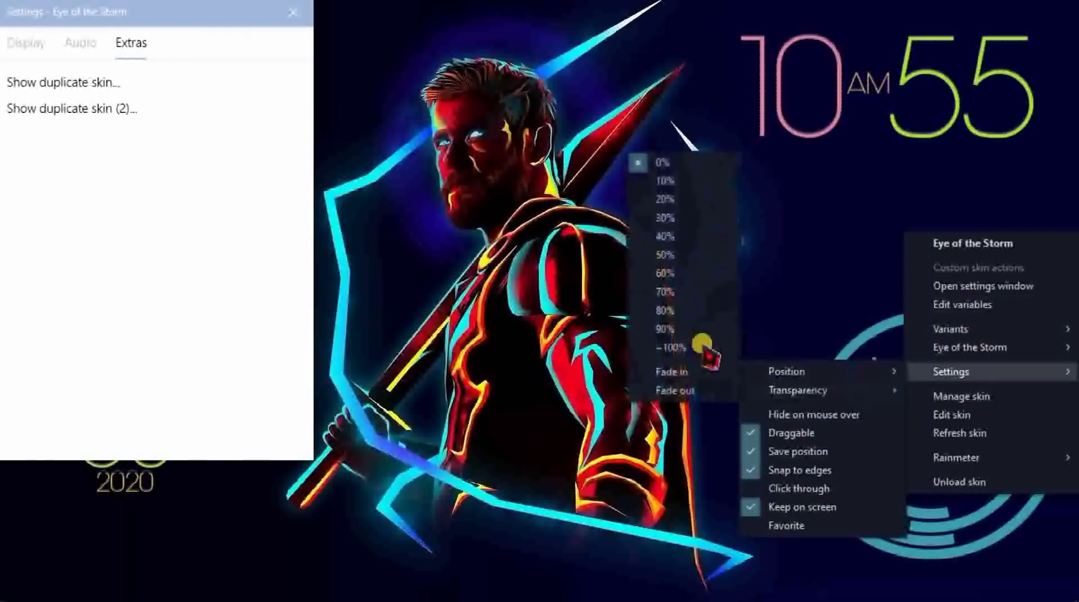
left_click(685, 371)
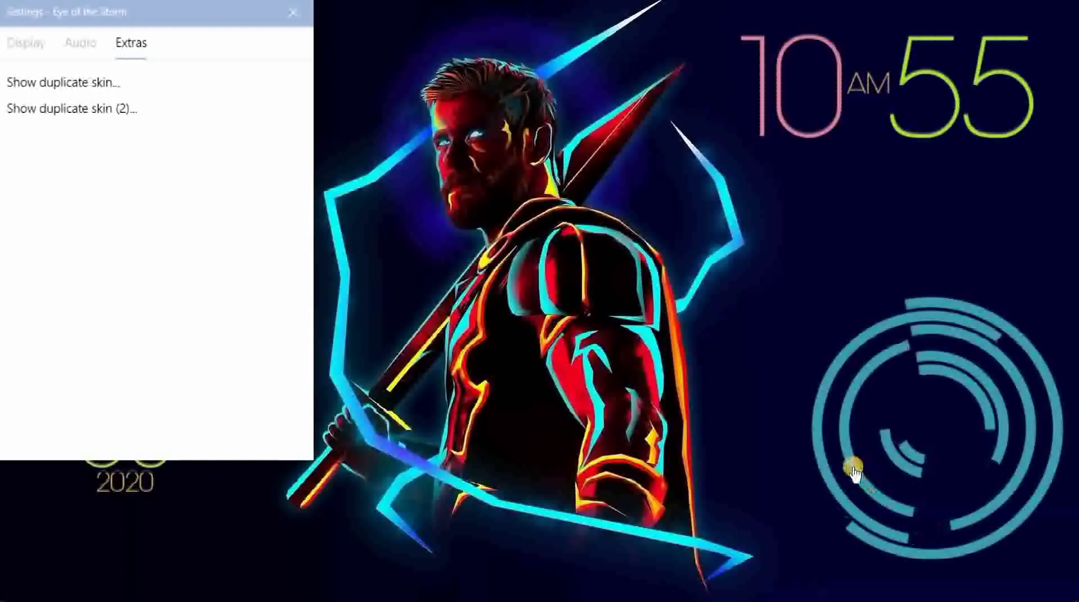
right_click(857, 475)
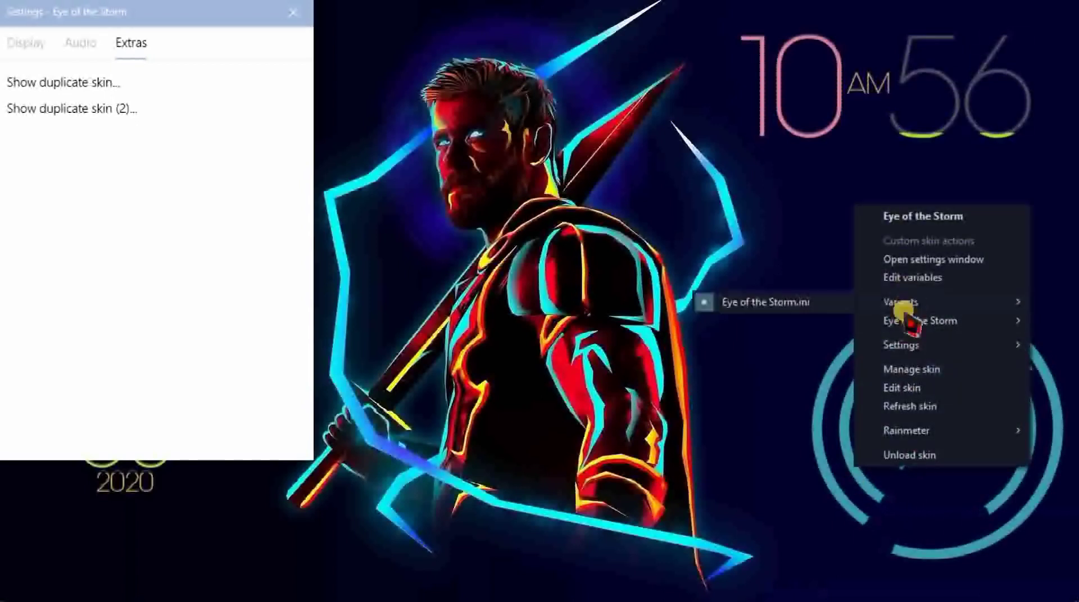
left_click(901, 345)
left_click(801, 364)
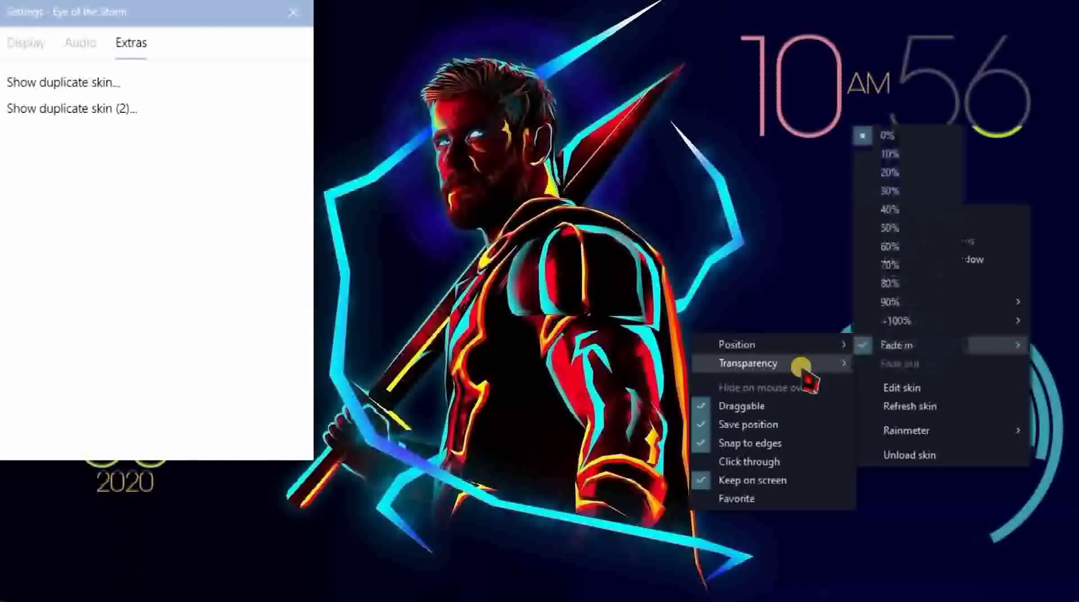
left_click(890, 265)
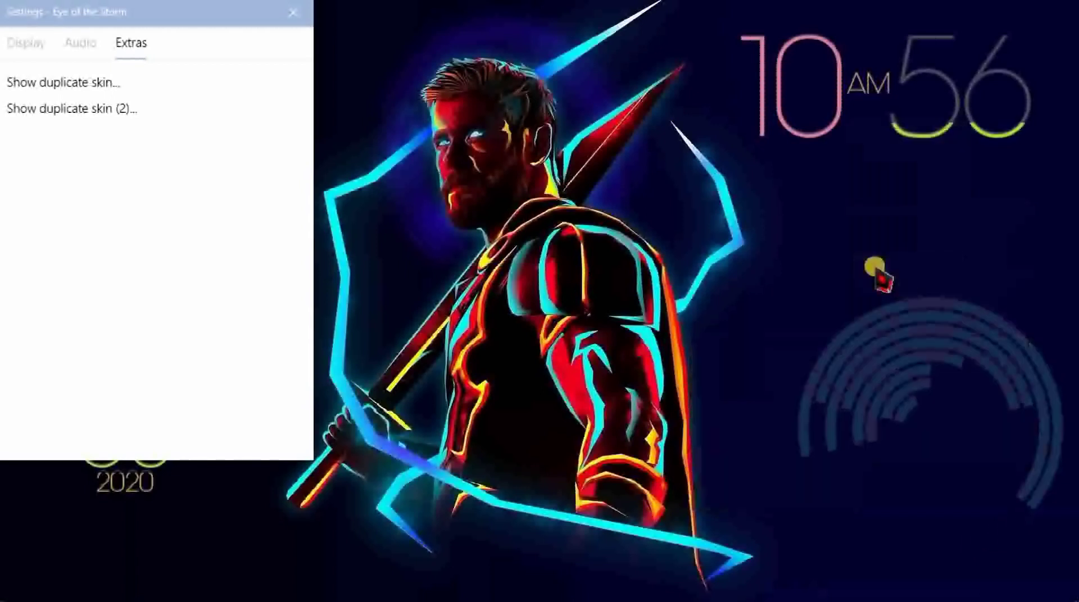
left_click(293, 18)
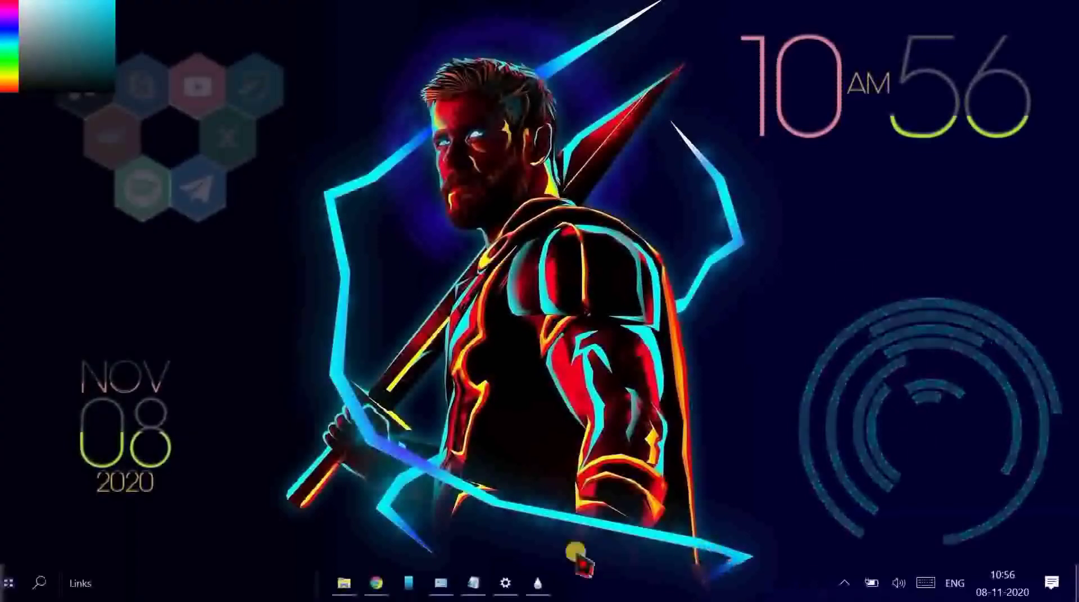
Load the illustro Recycle Bin.ini skin from Manage Rainmeter and place it between the clock and the circular visualizer.
left_click(540, 594)
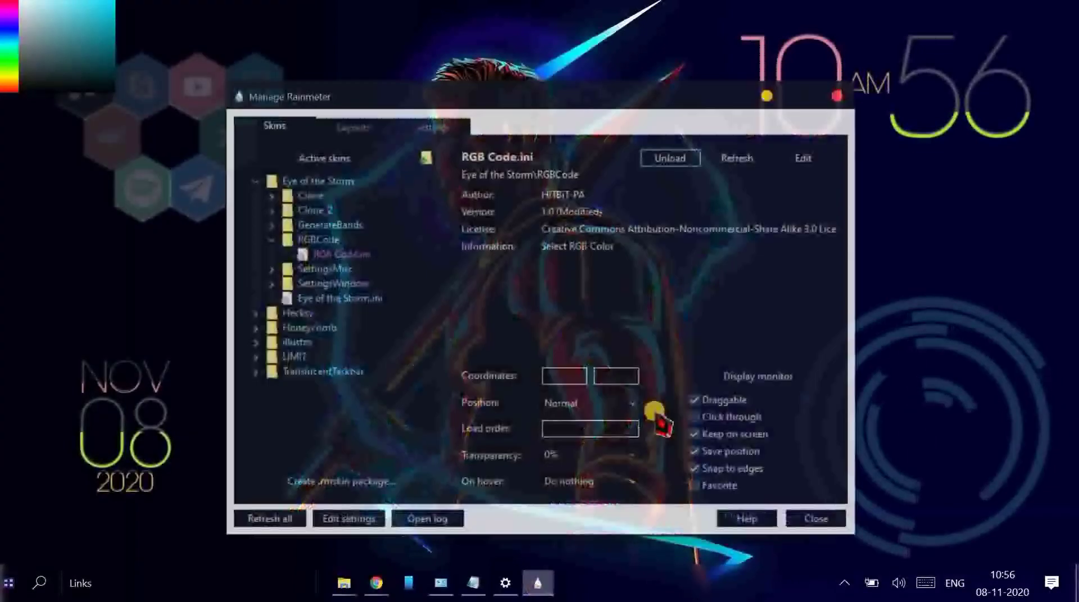
left_click(245, 167)
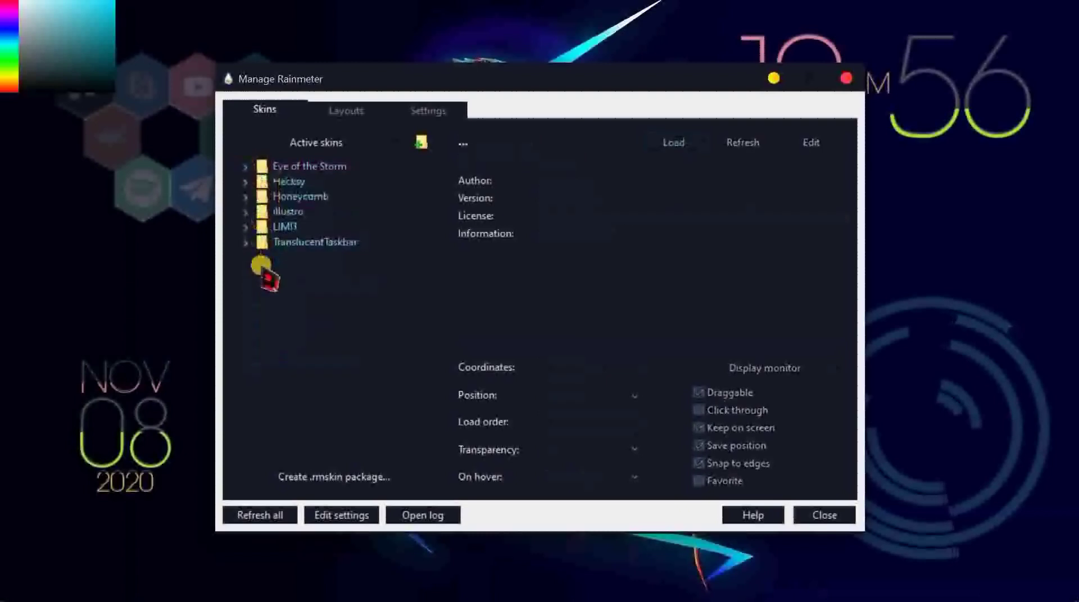
left_click(245, 227)
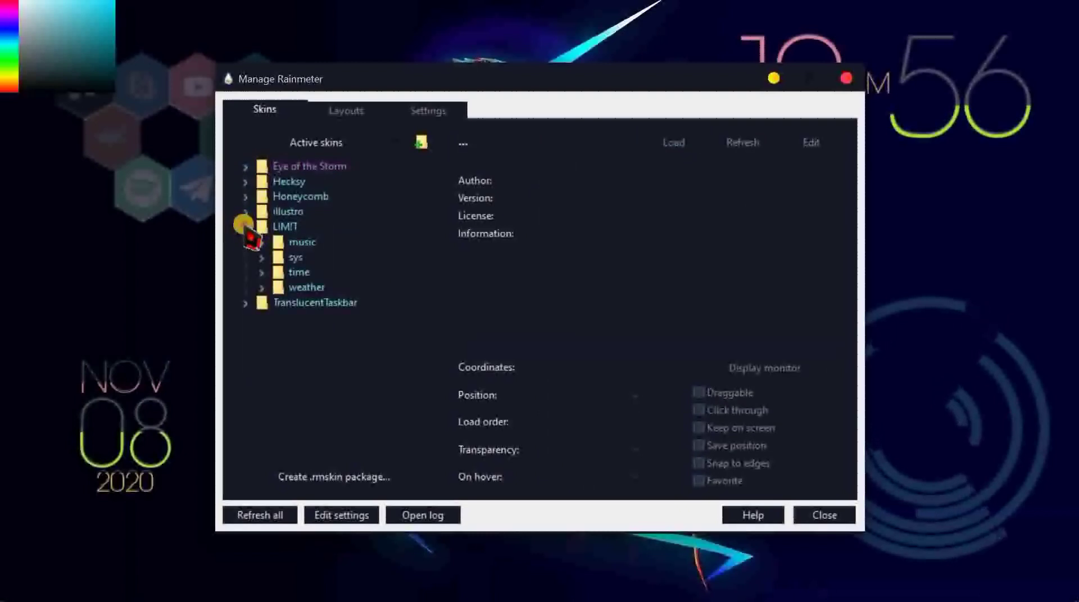
left_click(245, 226)
left_click(245, 211)
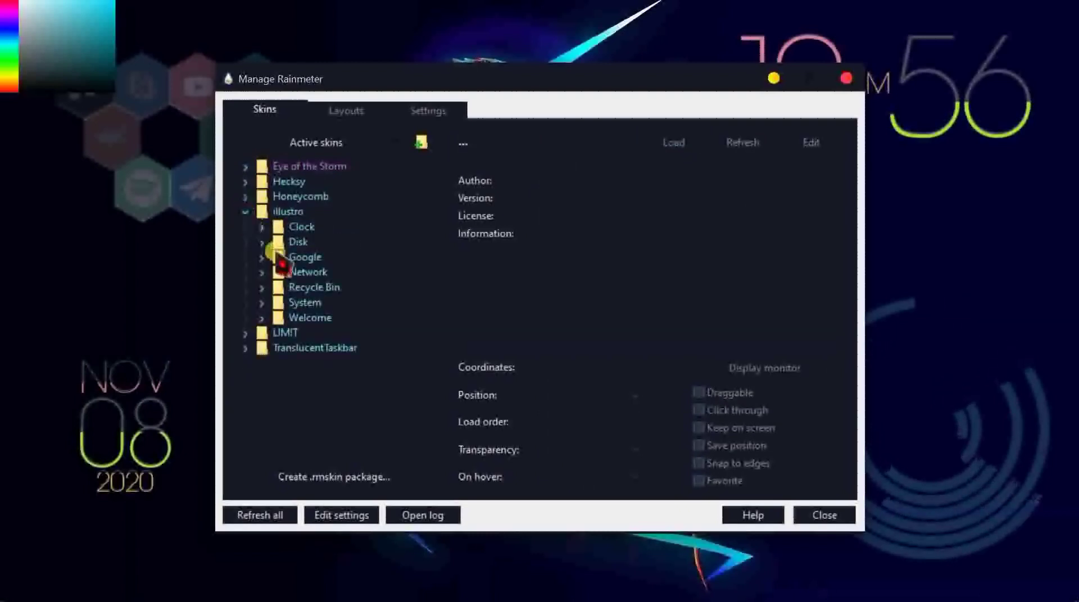
left_click(261, 288)
left_click(334, 303)
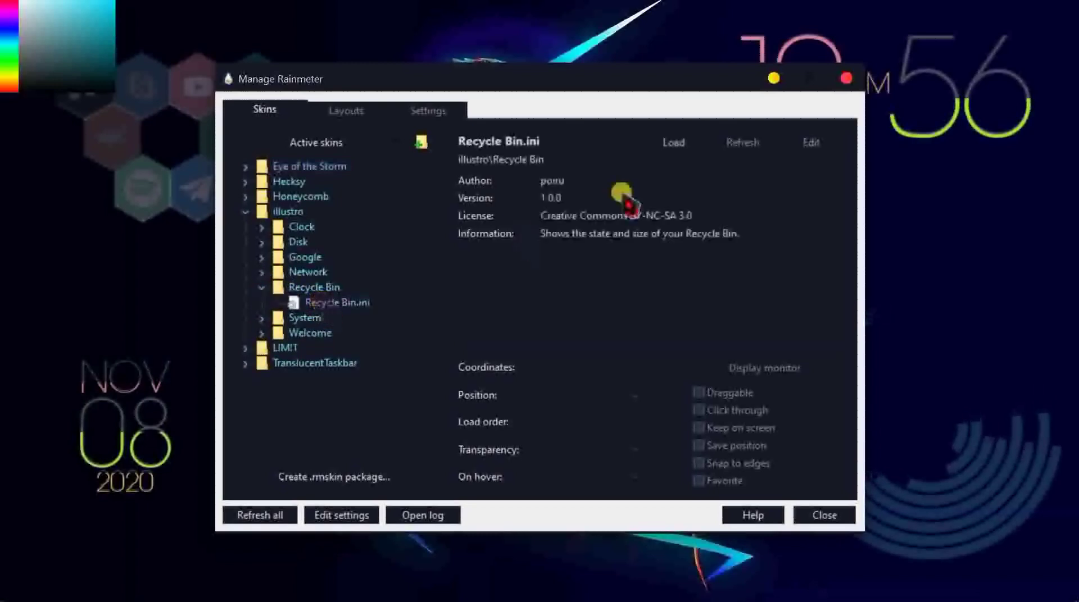
left_click(674, 143)
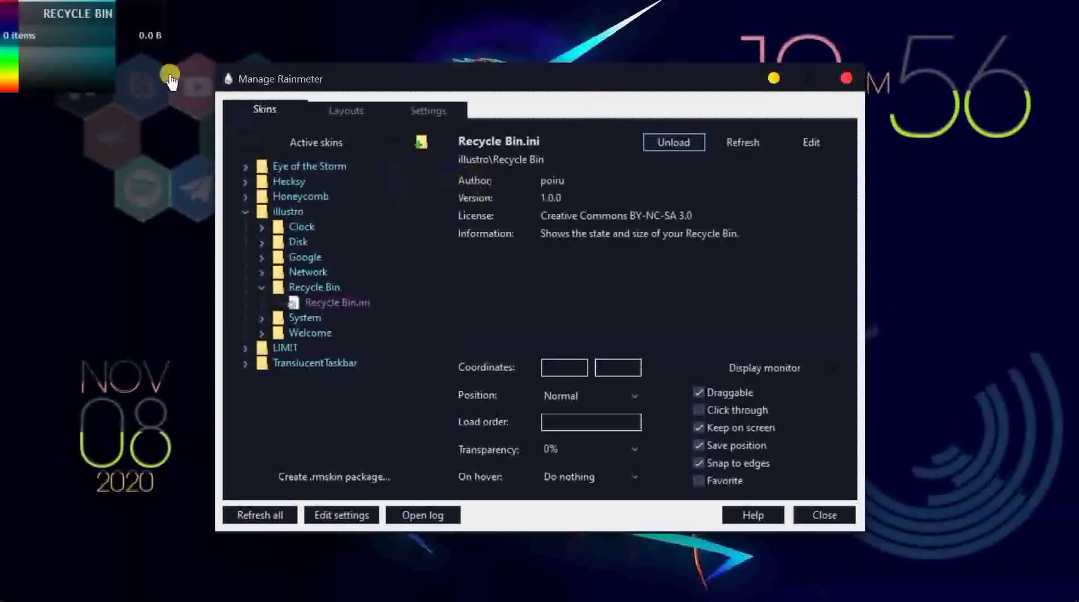
left_click_drag(155, 30, 1017, 248)
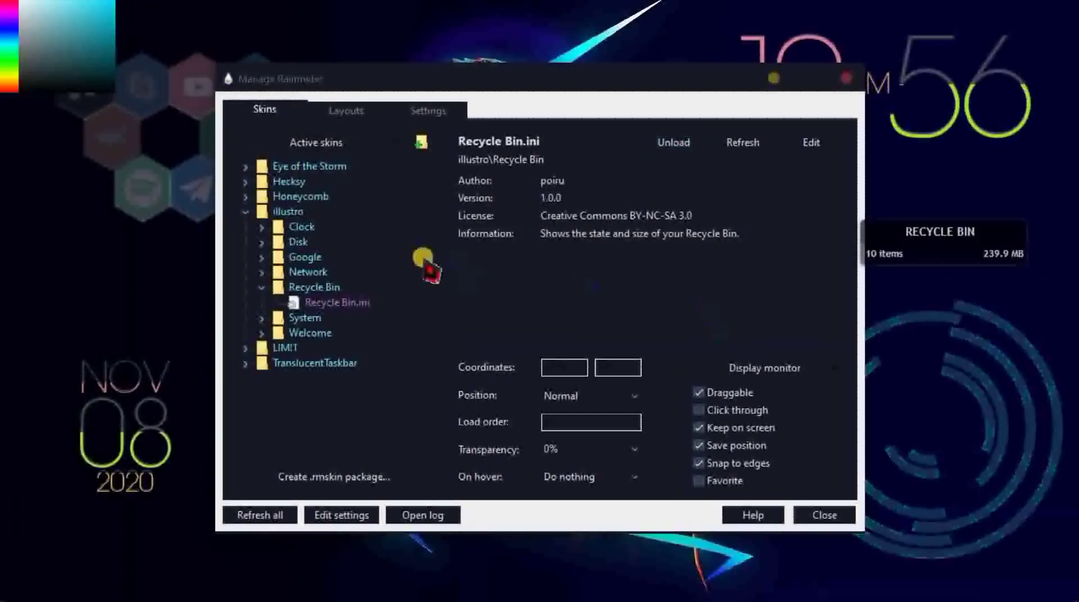
Load the illustro Google.ini skin in Manage Rainmeter and set its transparency to 70% and its hover behaviour to Fade in.
left_click(261, 258)
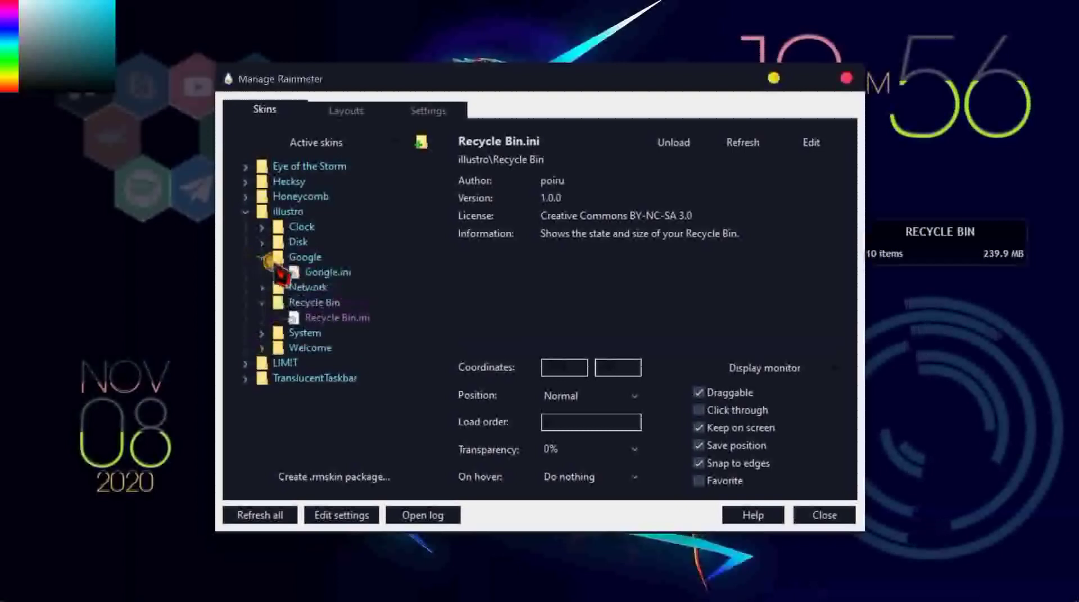
left_click(312, 272)
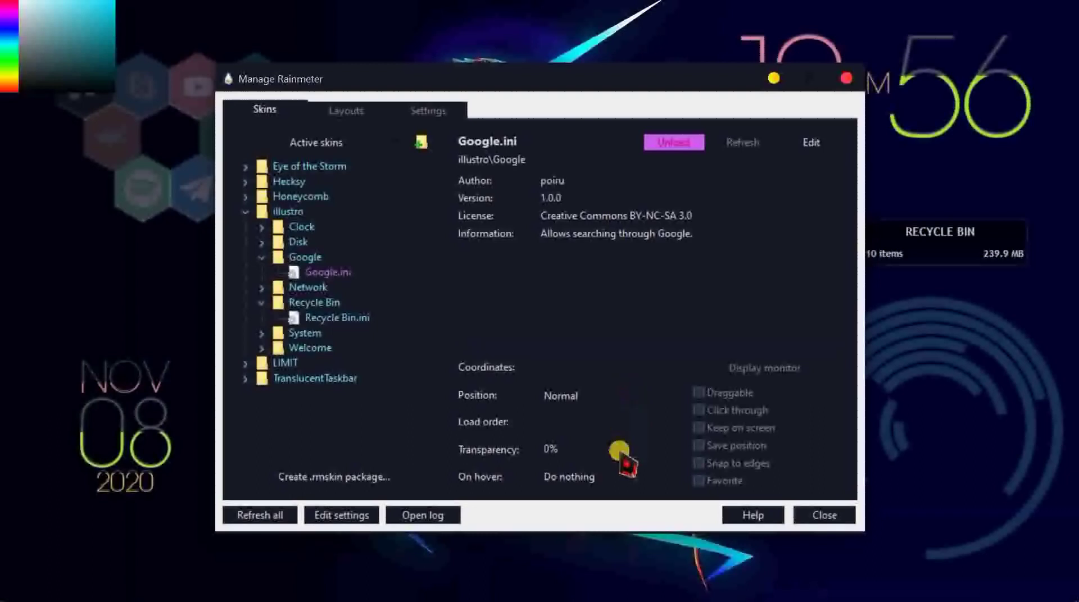
left_click(636, 449)
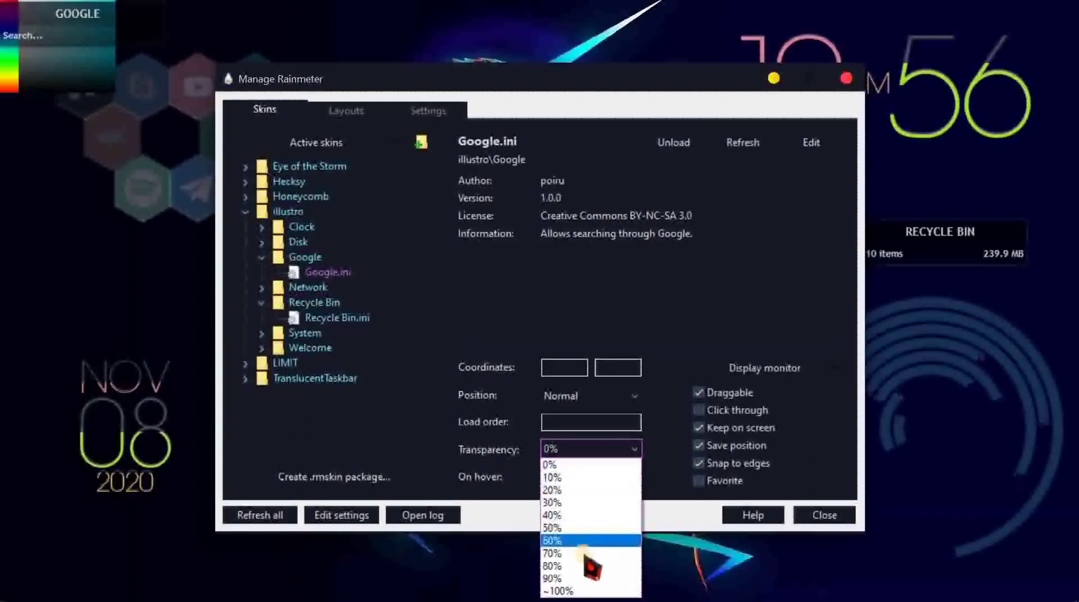
left_click(585, 553)
left_click(609, 478)
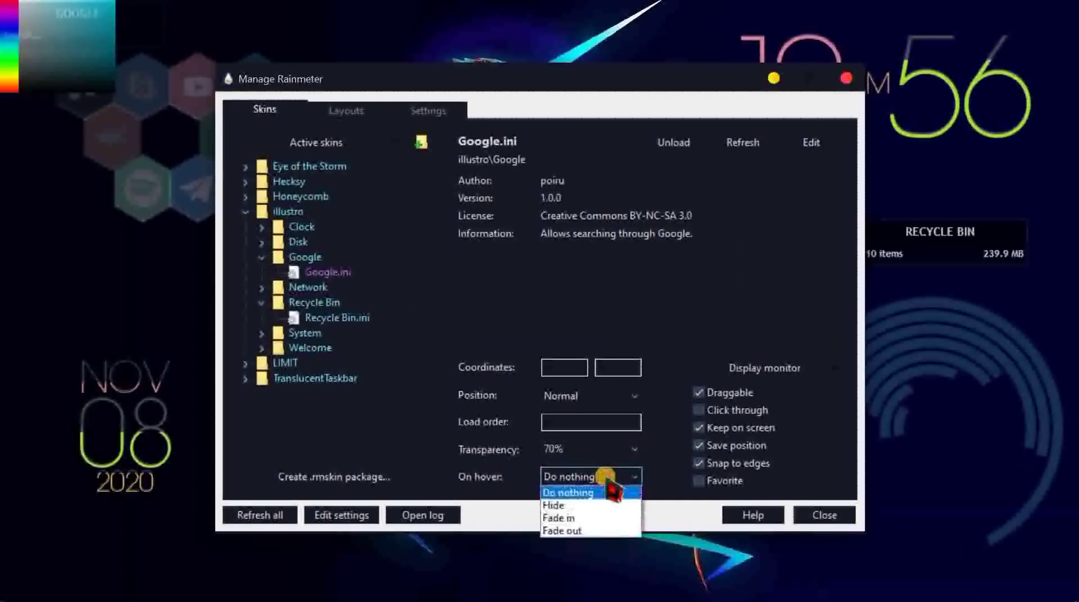
left_click(604, 518)
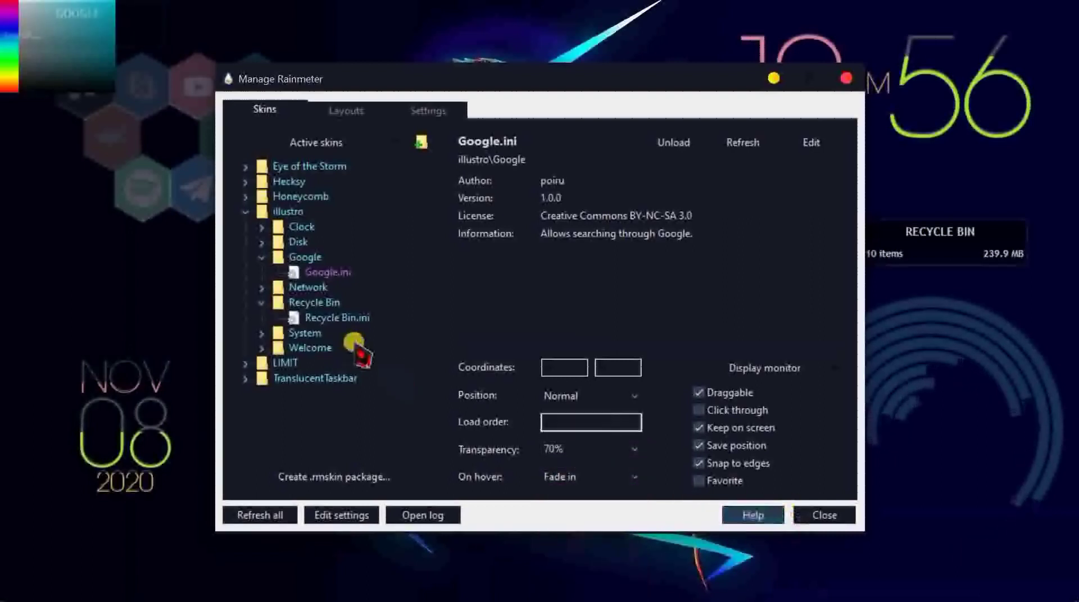
Set the Recycle Bin.ini skin's transparency to 70% with Fade in on hover, and close Manage Rainmeter.
left_click(317, 317)
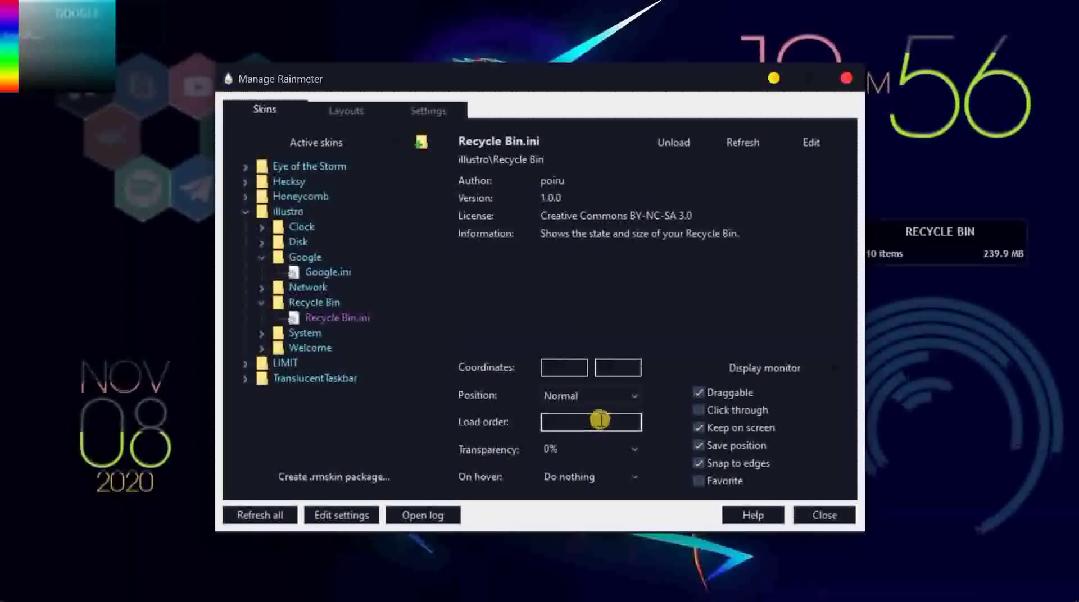
left_click(615, 448)
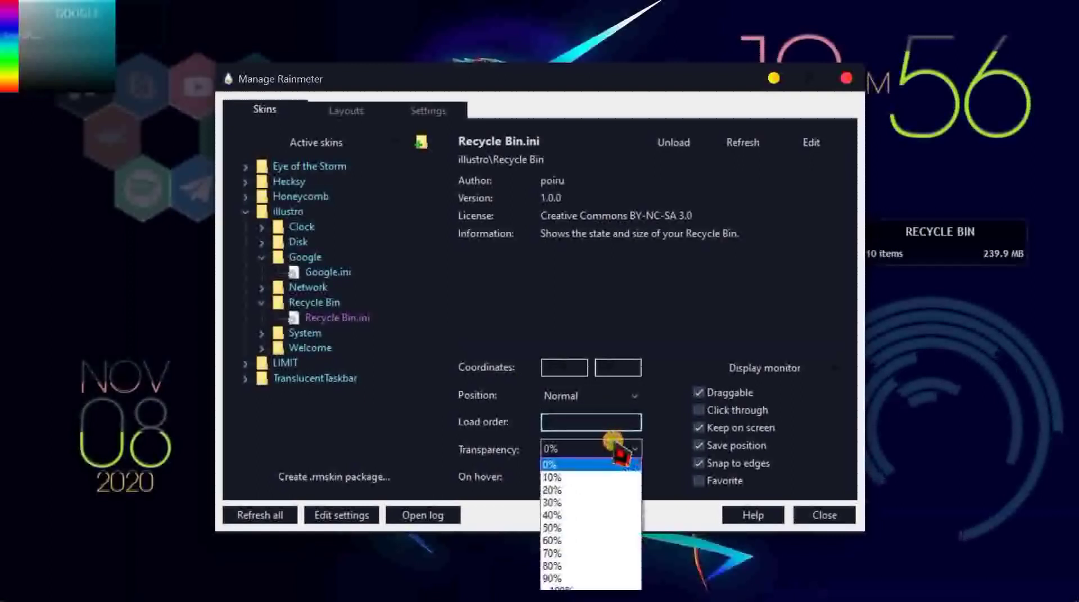
left_click(584, 546)
left_click(595, 489)
left_click(601, 514)
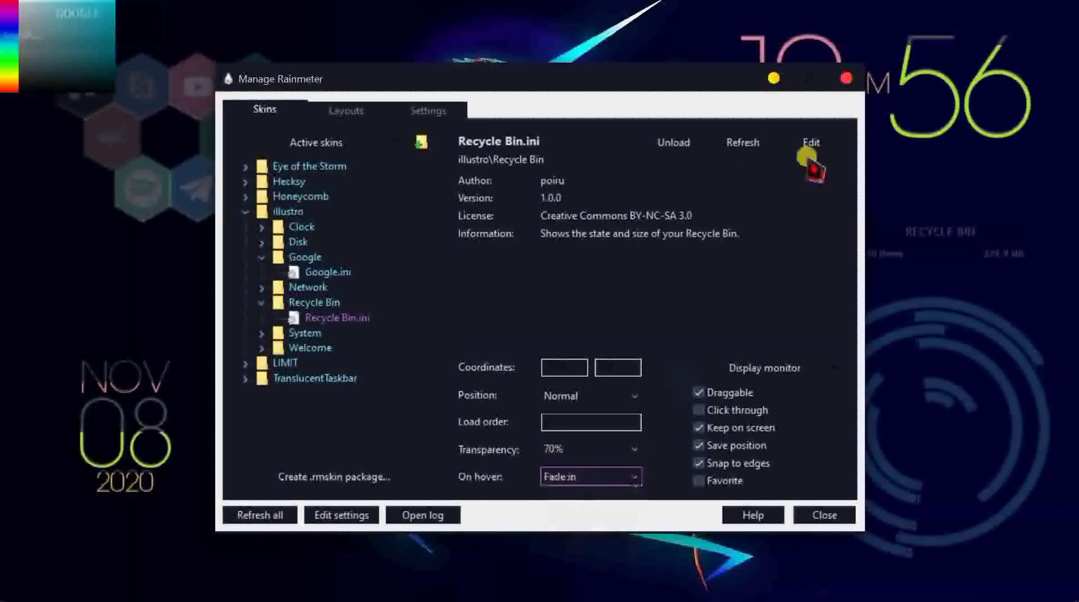
left_click(848, 79)
Place the Google search skin between the clock and the Recycle Bin skin, and unload the RGBCode colour picker.
left_click_drag(169, 33, 1047, 192)
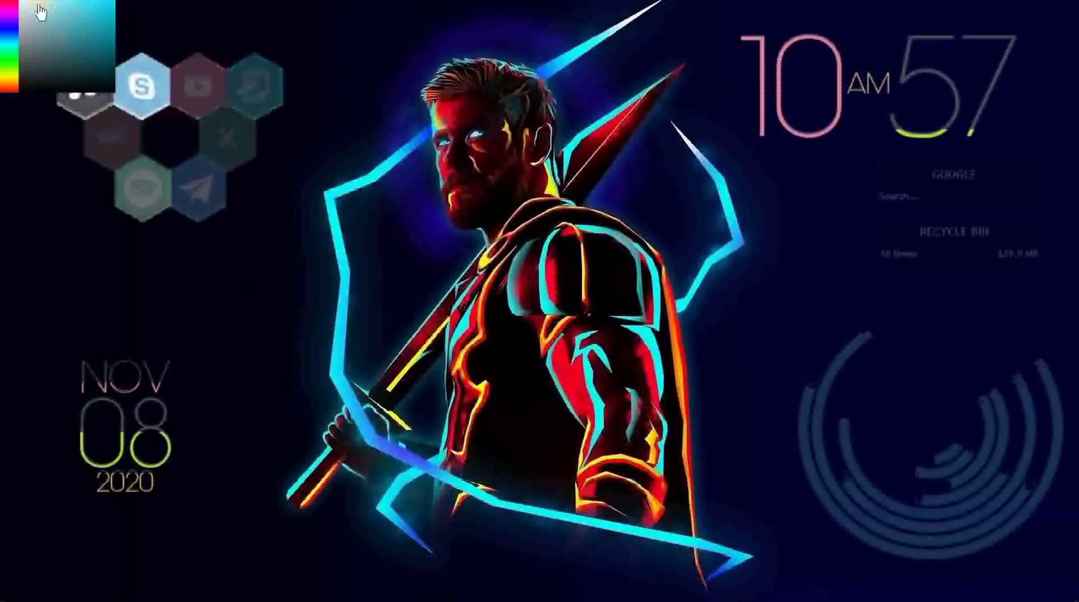
right_click(50, 23)
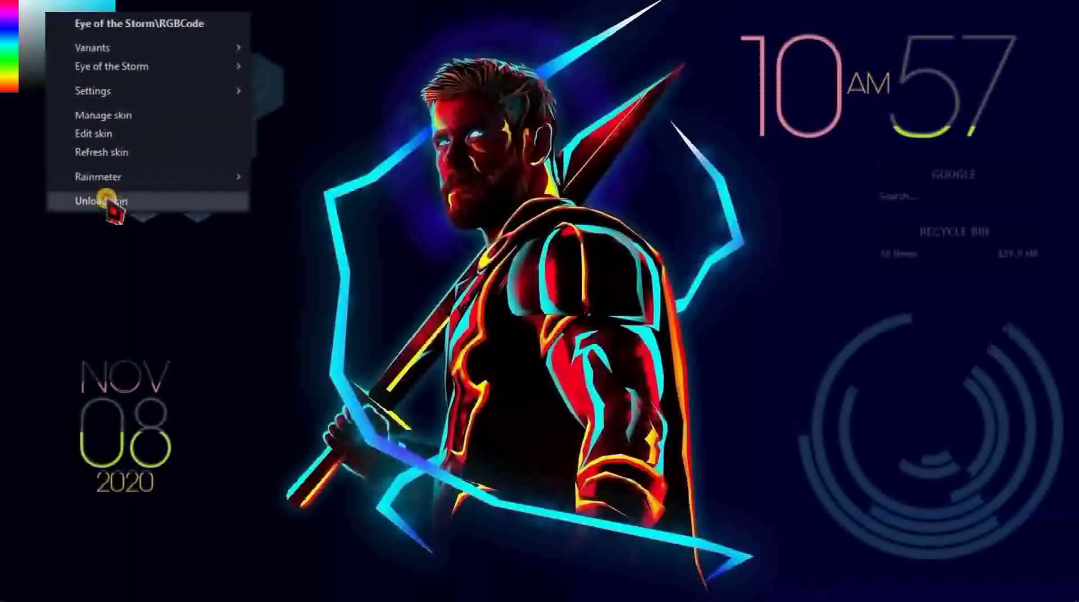
left_click(41, 201)
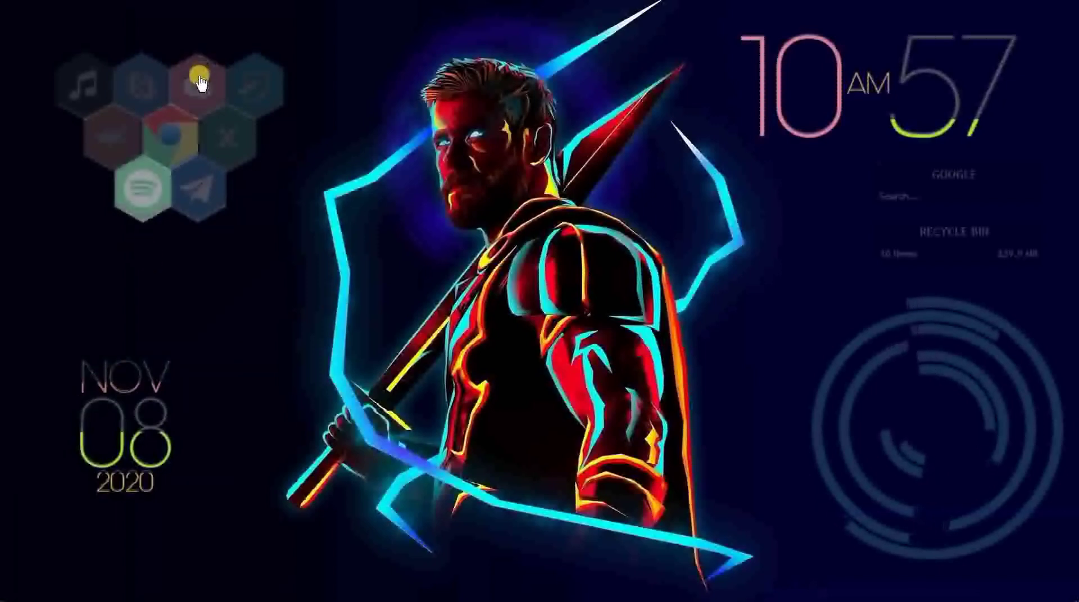
Test the YouTube and Chrome honeycomb shortcuts on the desktop, dismissing the browser windows they open.
left_click(199, 86)
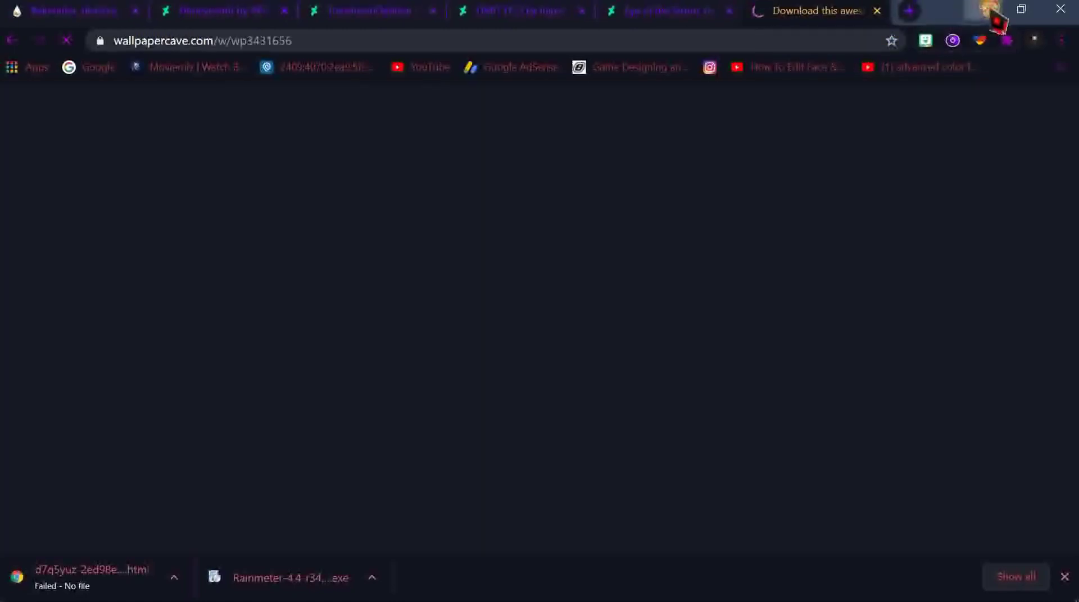
left_click(990, 10)
left_click(172, 146)
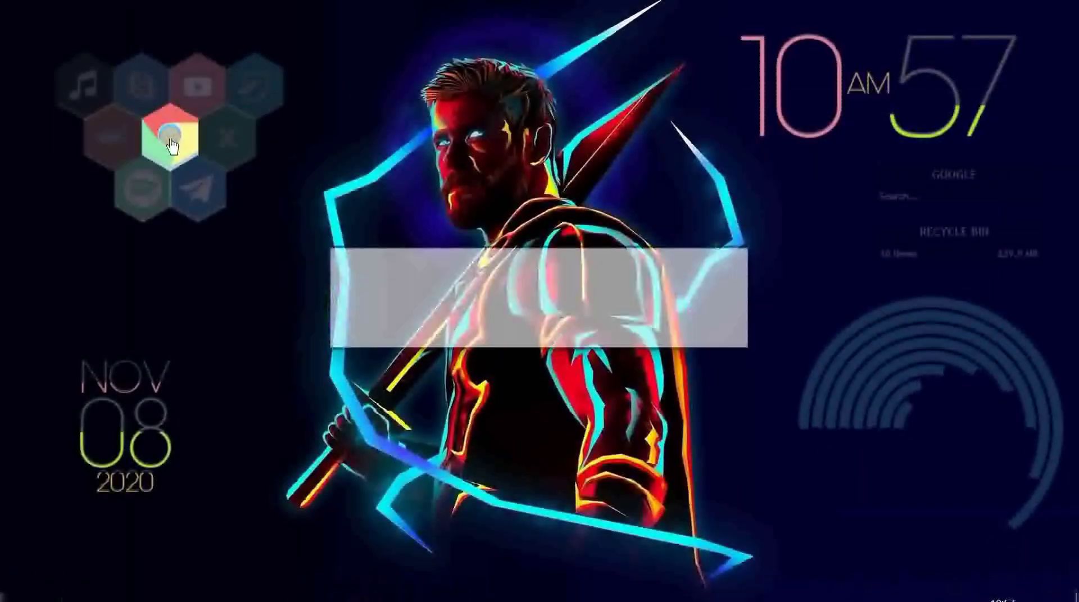
left_click(694, 259)
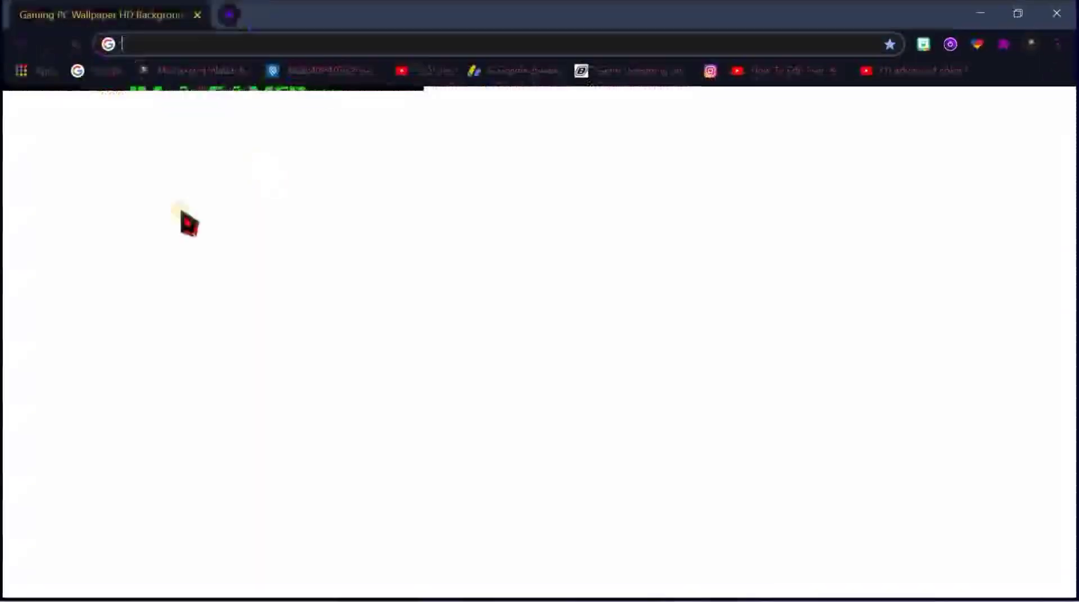
left_click(220, 12)
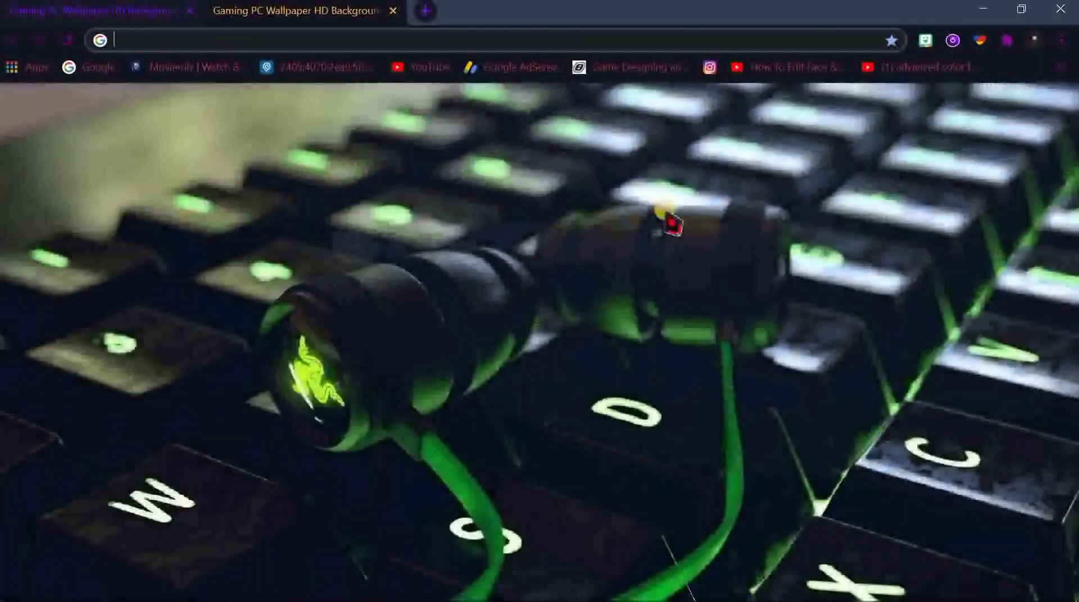
left_click(1064, 13)
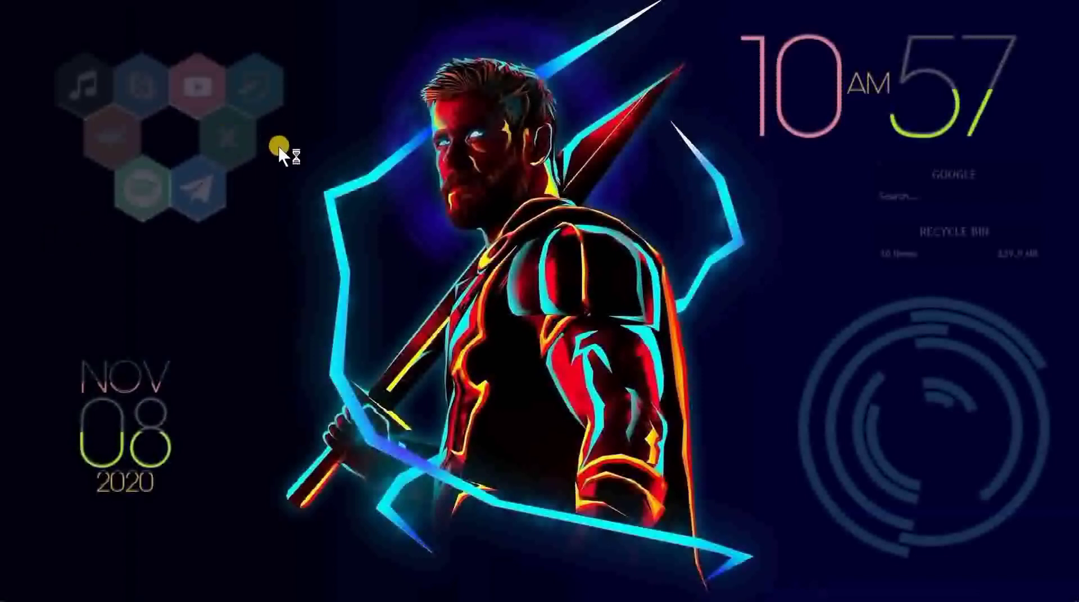
Open the Music folder, play the track named 32 in Groove Music and minimise the folder to show the visualizer.
key("super+1")
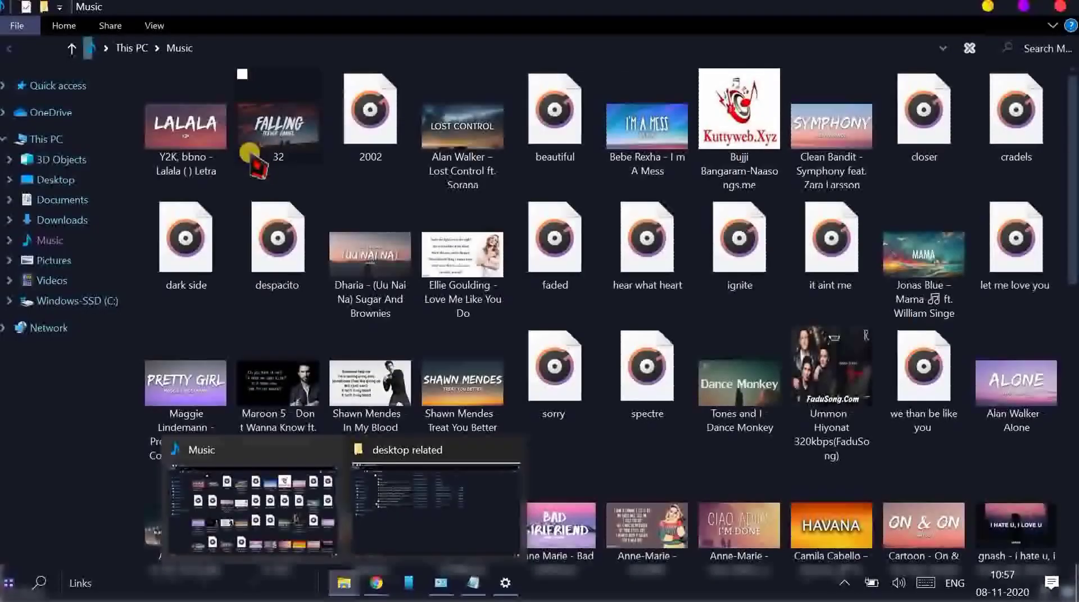
left_click(240, 138)
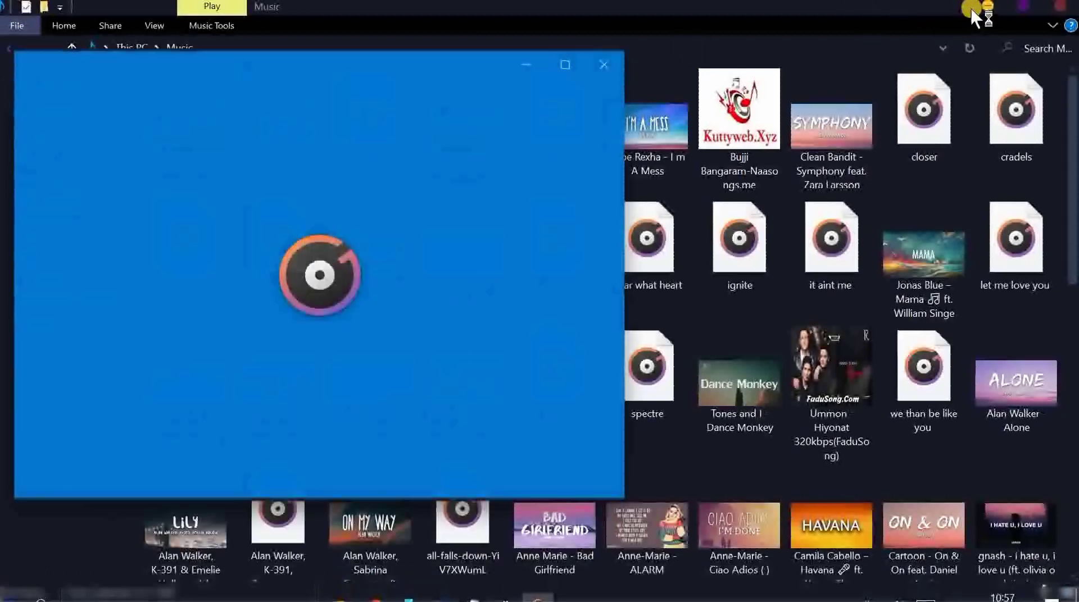
left_click(993, 12)
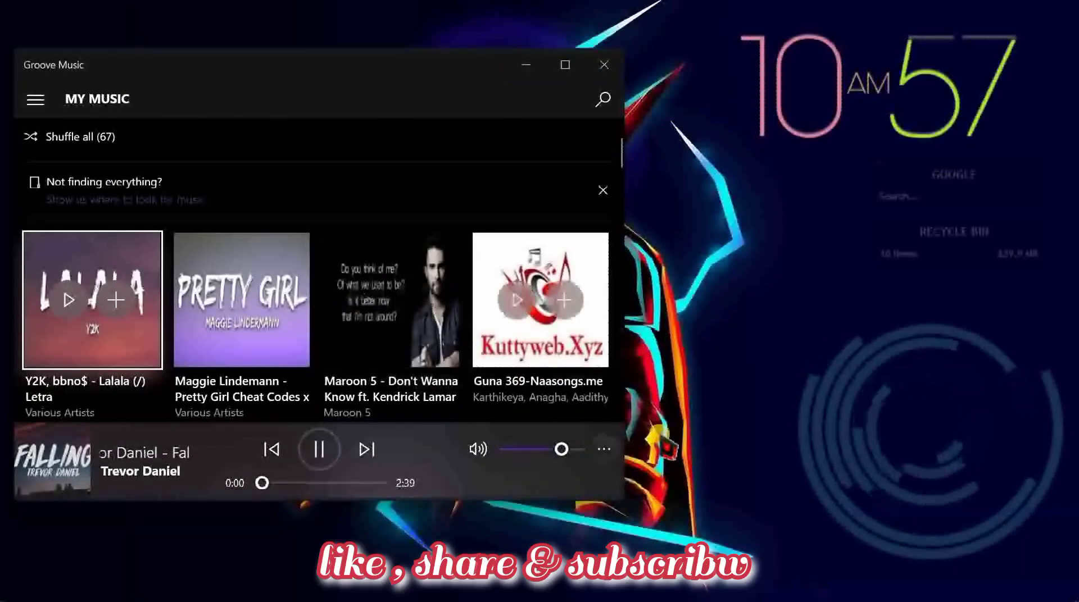
left_click(324, 453)
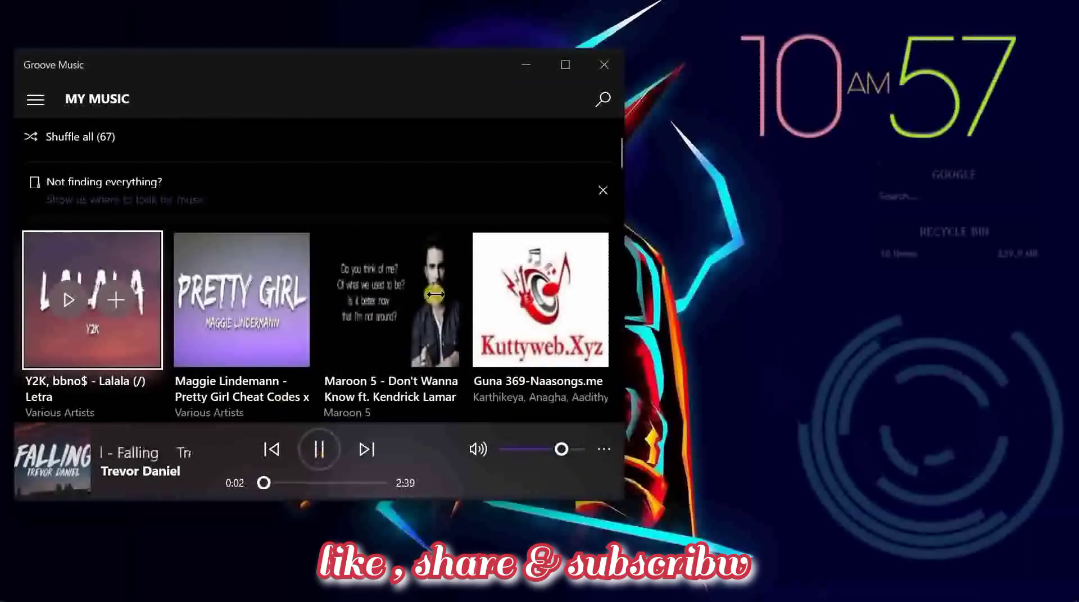